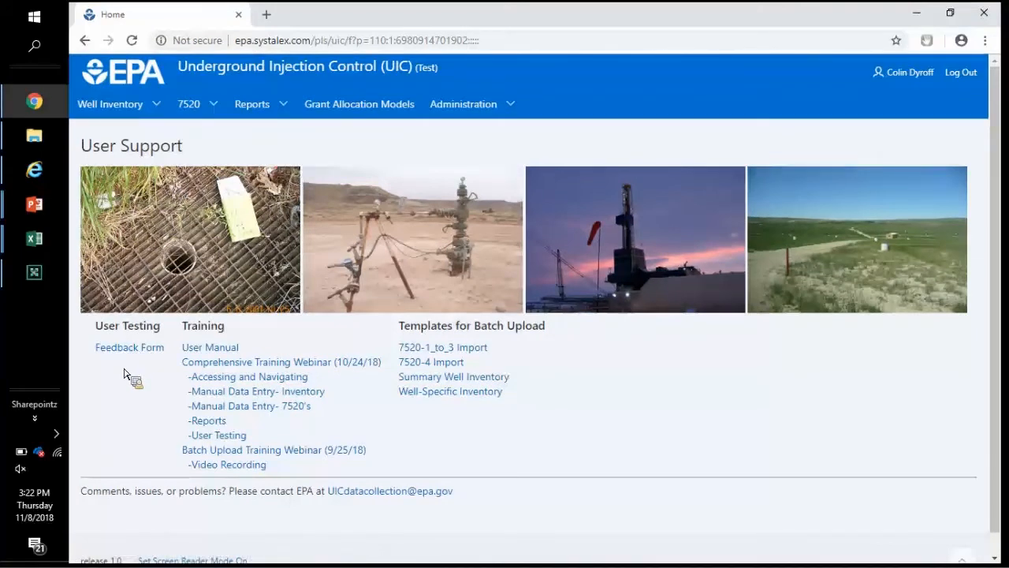
Step: Open the Well Inventory menu to show its Inventory and Import options
drag(491, 494, 334, 490)
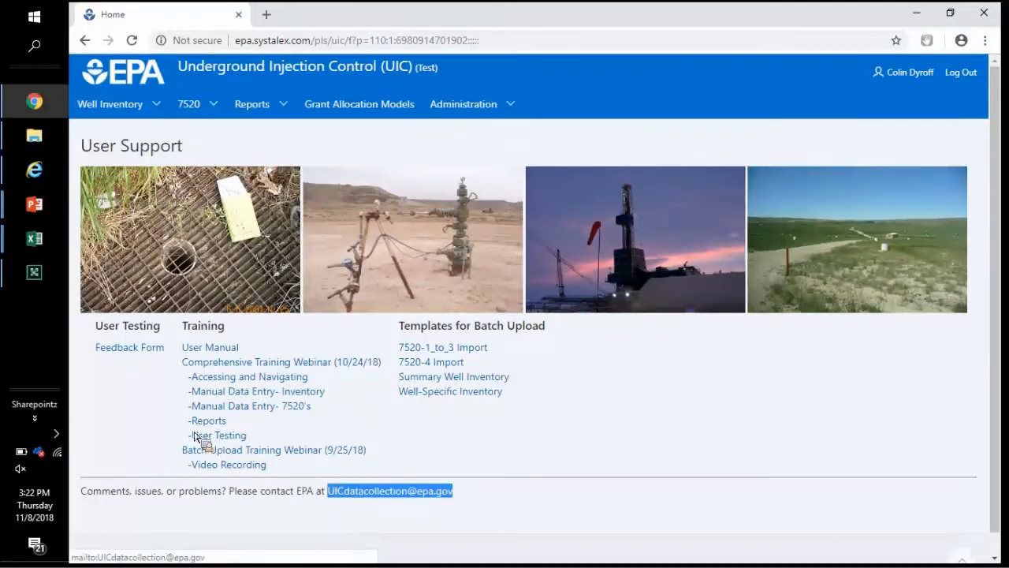
click(158, 403)
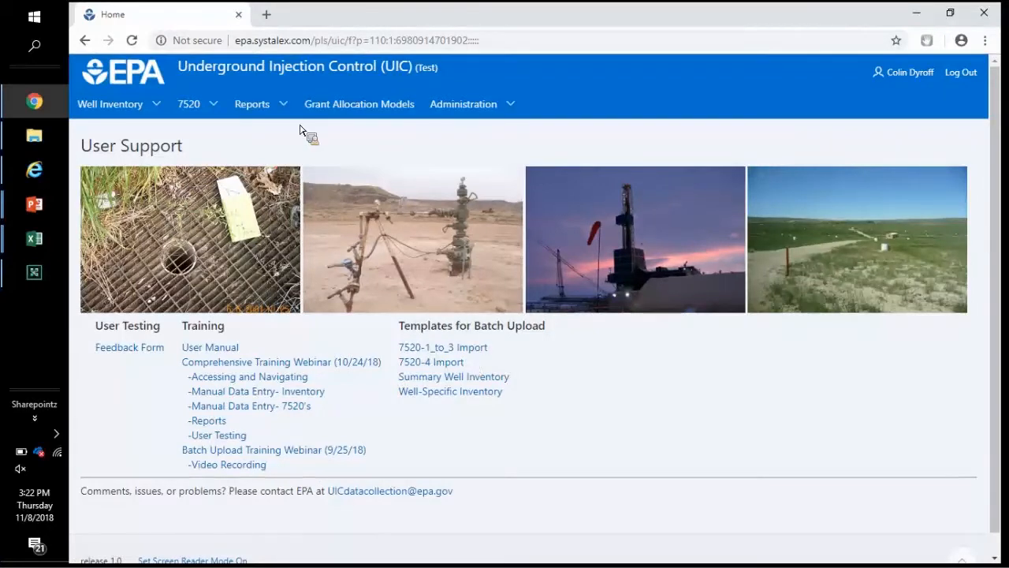
click(160, 110)
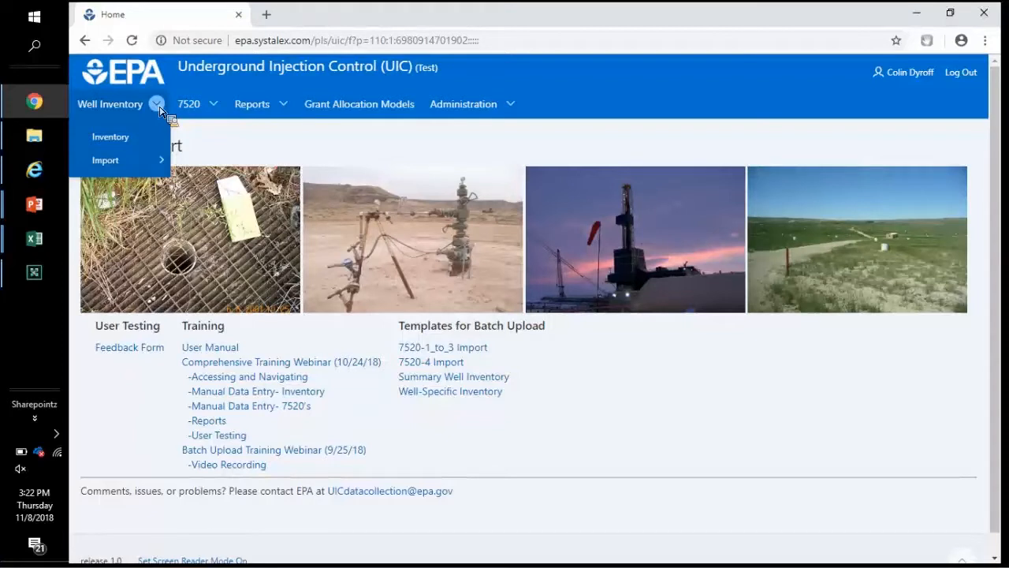
Step: Start a new 2018 well inventory for Arkansas Department of Environmental Quality, State program, Arkansas
click(134, 145)
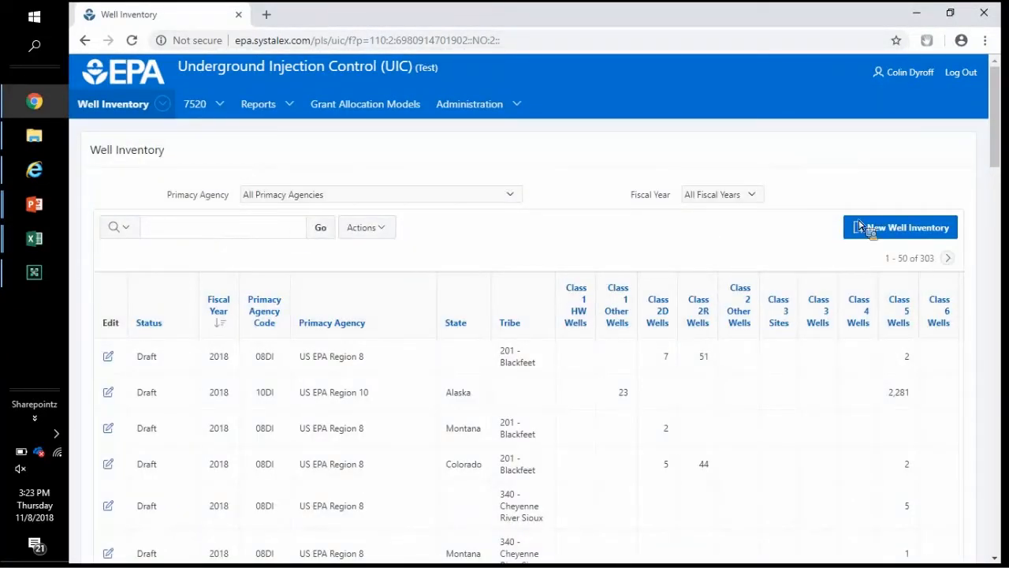
click(897, 235)
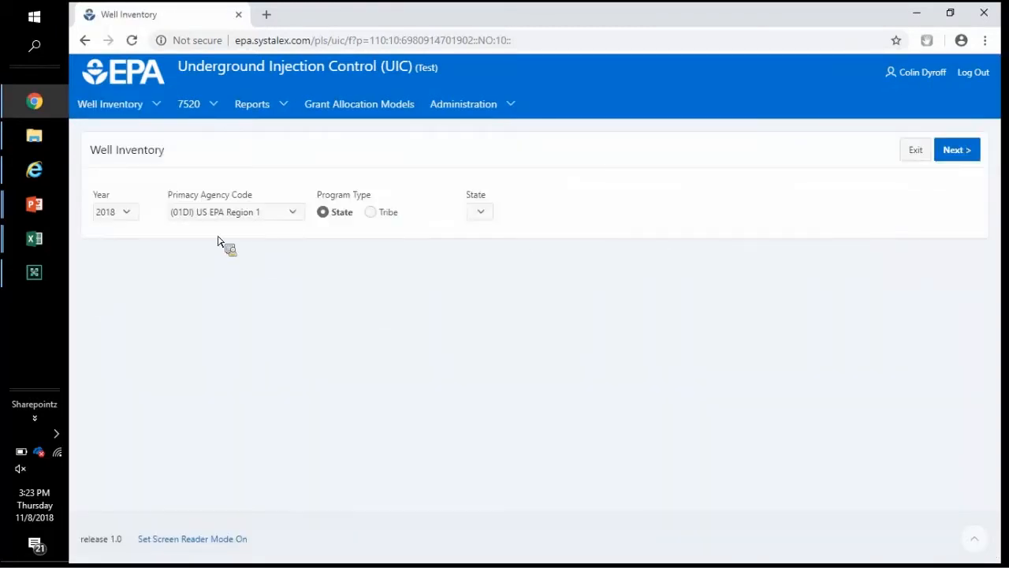
click(116, 213)
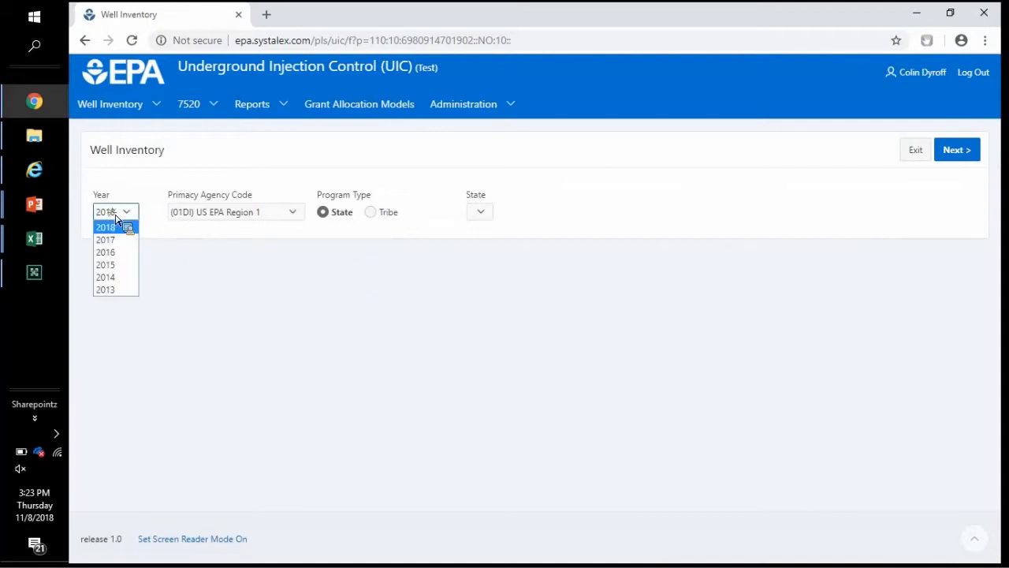
click(219, 215)
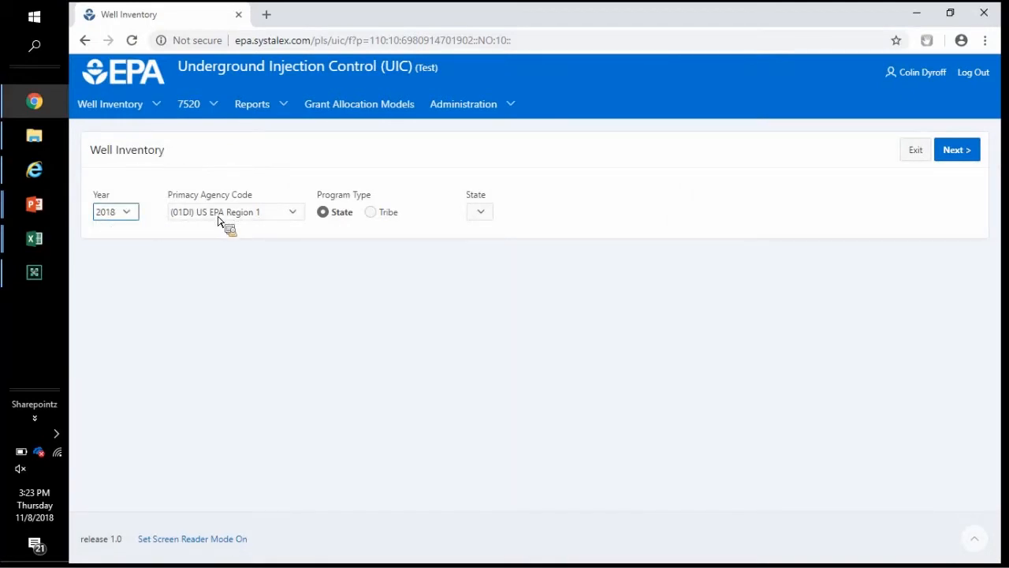
click(221, 215)
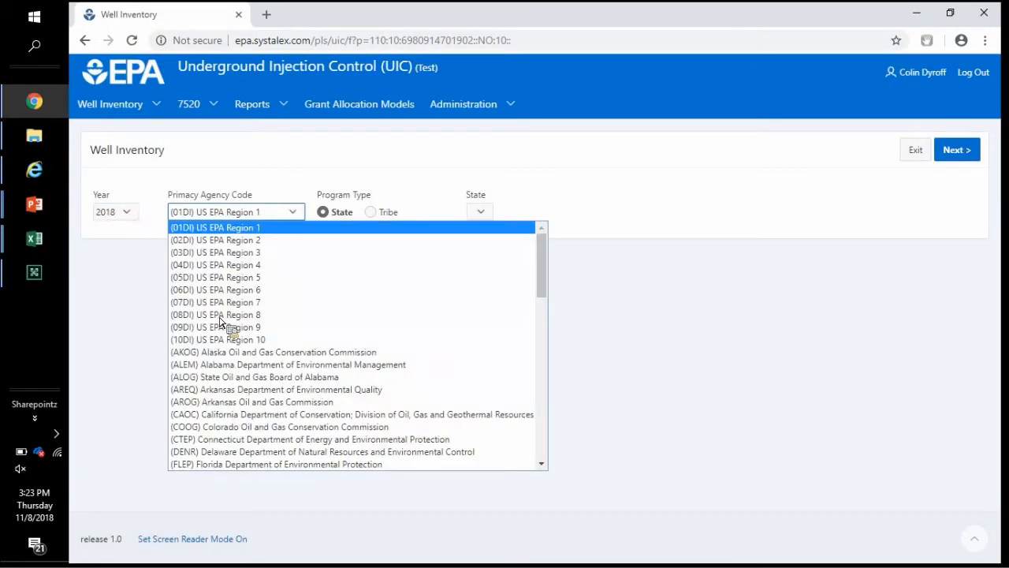
click(195, 394)
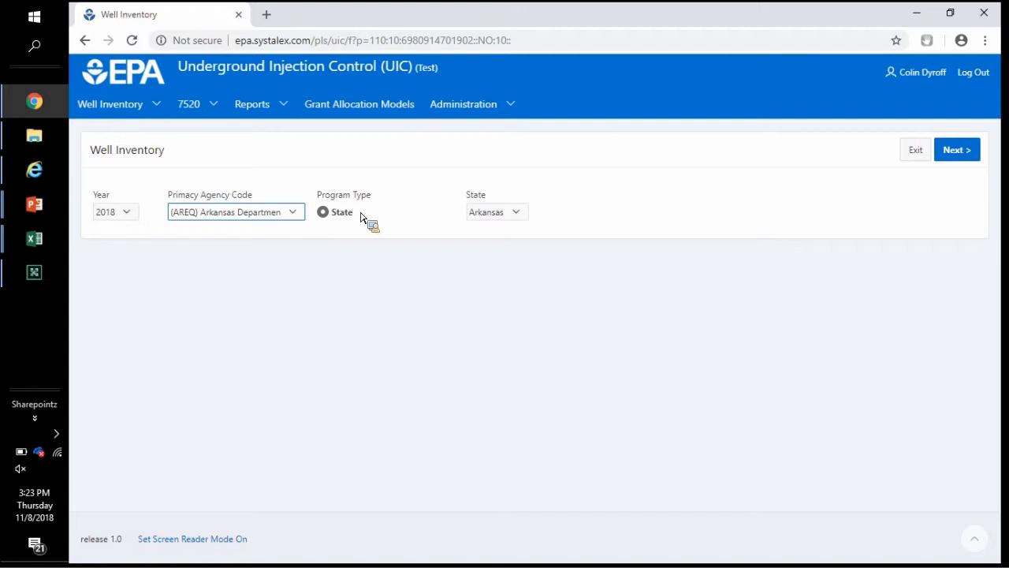
click(494, 221)
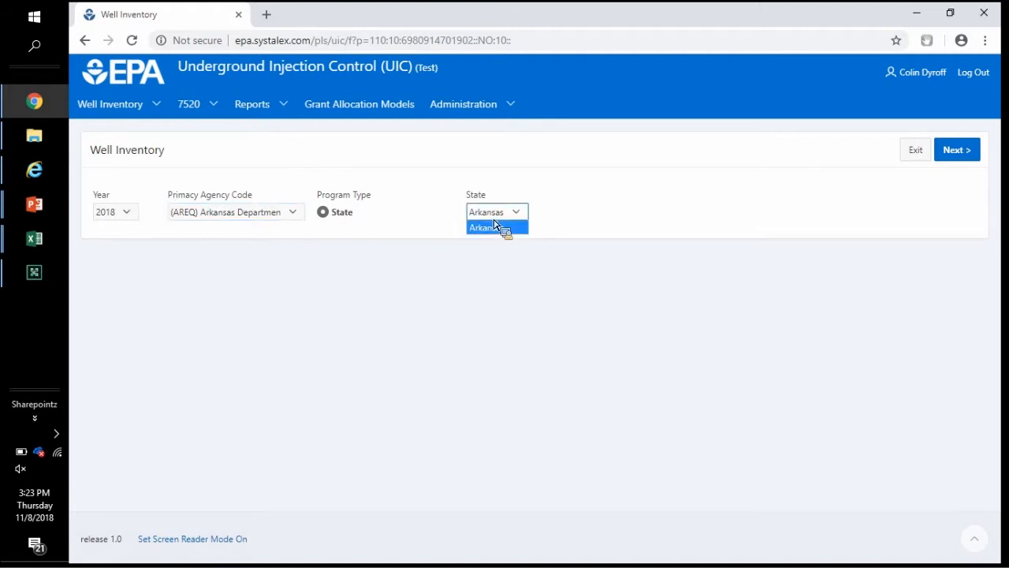
click(495, 226)
click(958, 157)
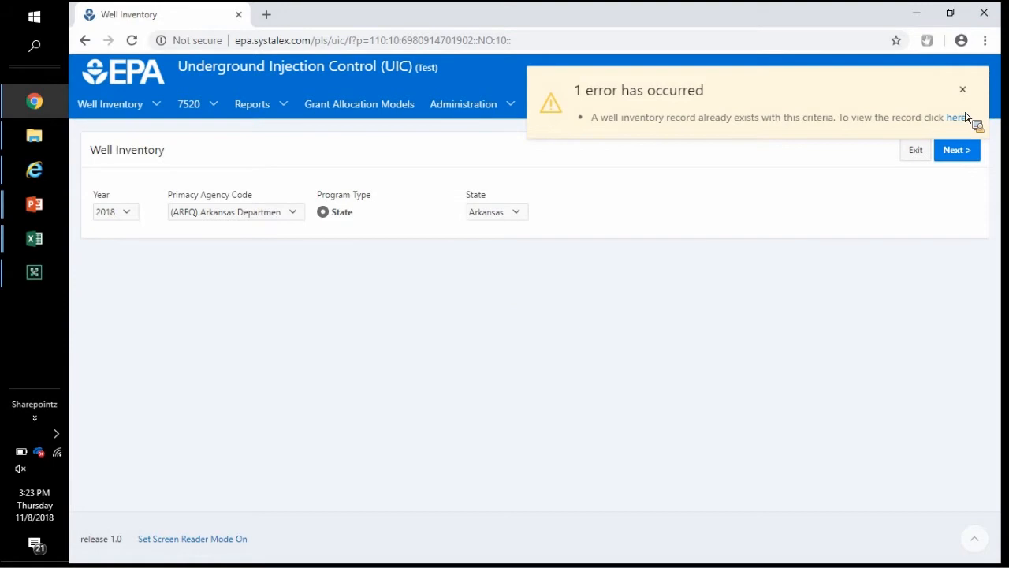
Step: Dismiss the duplicate-record error and change the primacy agency to (09DI) US EPA Region 9
click(240, 214)
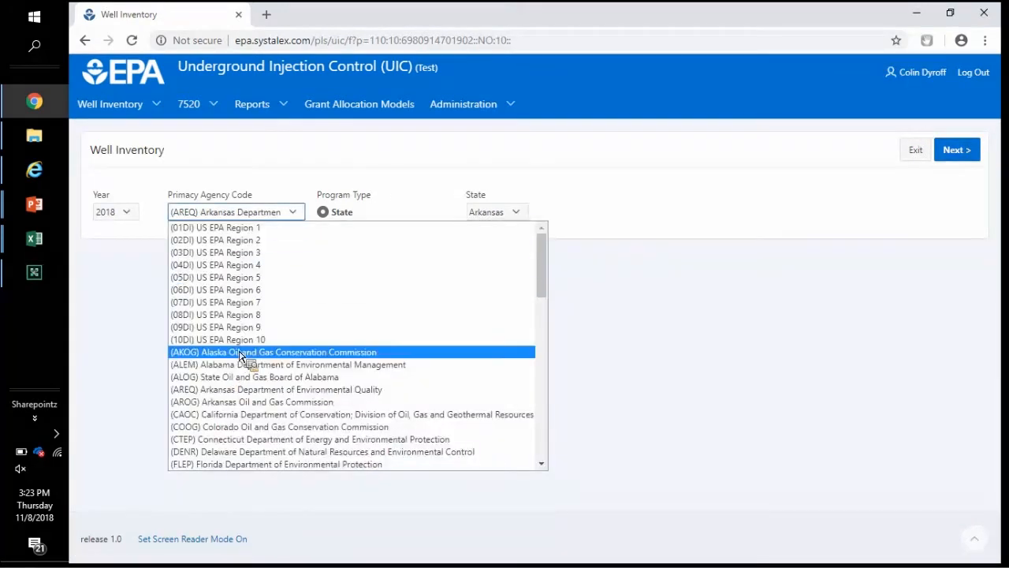
click(236, 356)
click(972, 151)
click(963, 91)
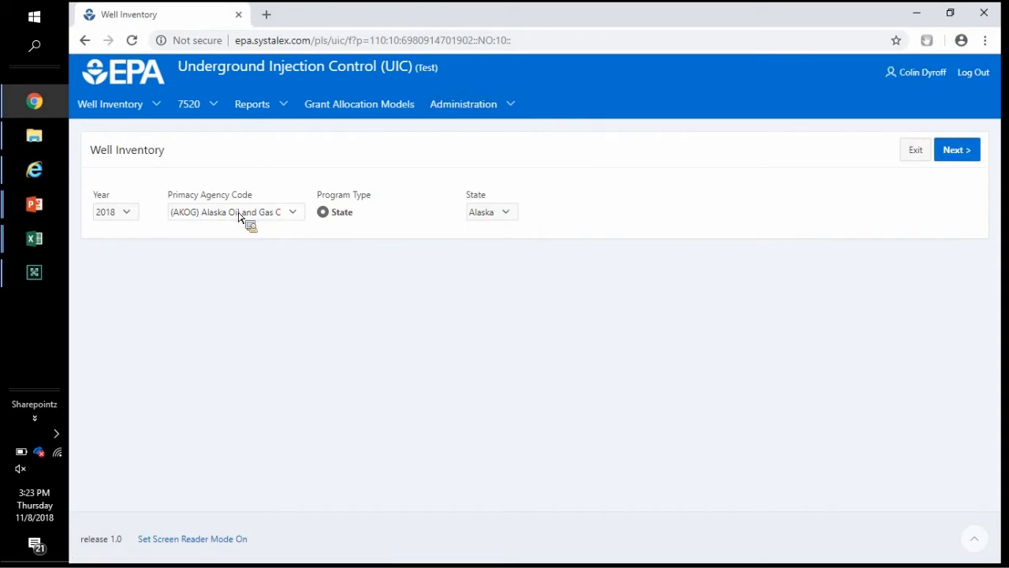
click(240, 216)
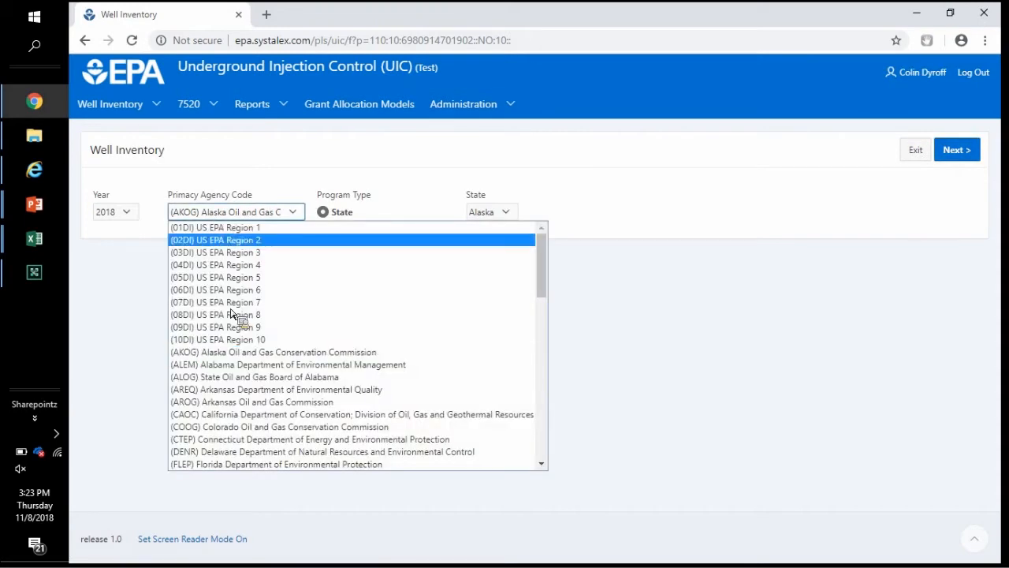
key(Return)
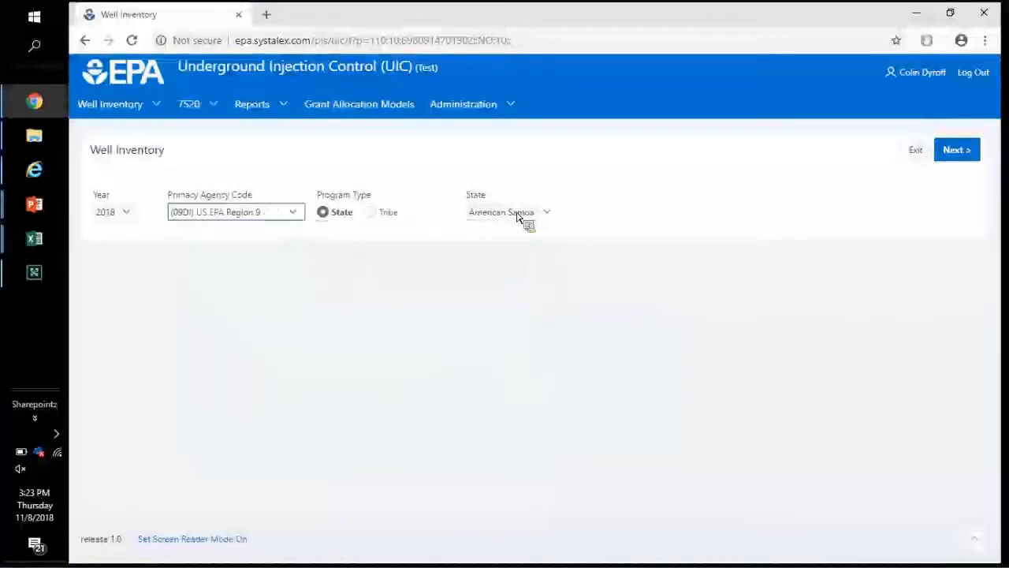
Step: Set the program type to Tribe and choose Big Valley/Pomo (507) as the tribe
click(376, 213)
click(592, 216)
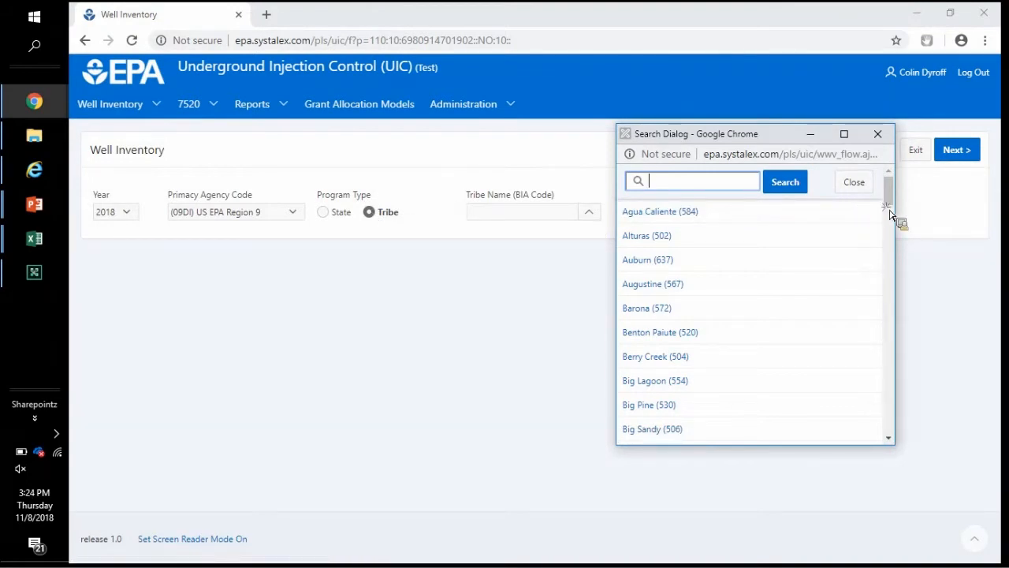
scroll(692, 269, down, 1)
scroll(691, 272, down, 3)
click(699, 283)
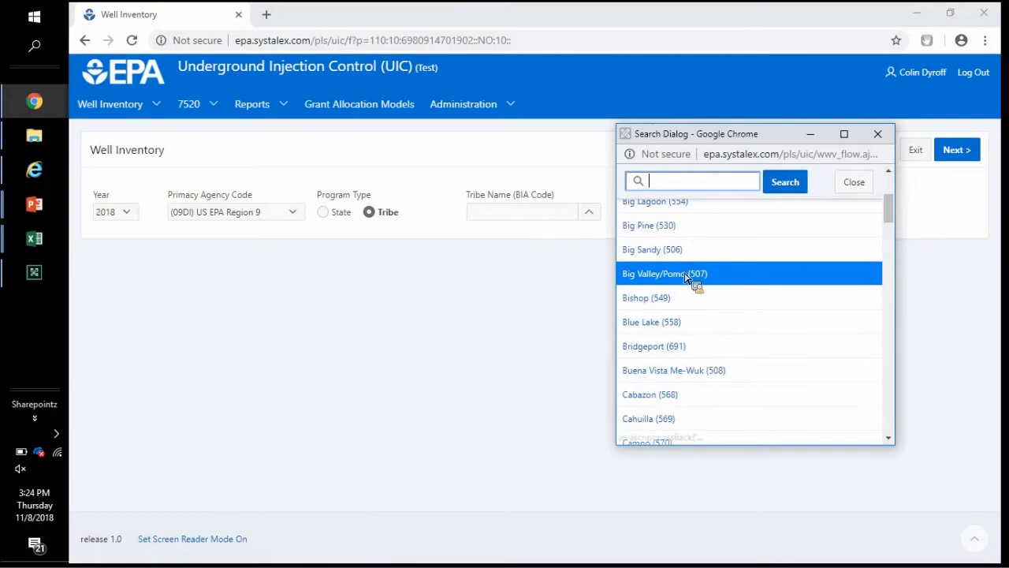
Step: Create the Draft 2018 Big Valley/Pomo (507) inventory and go to its empty Class 1 HW Wells count
click(957, 152)
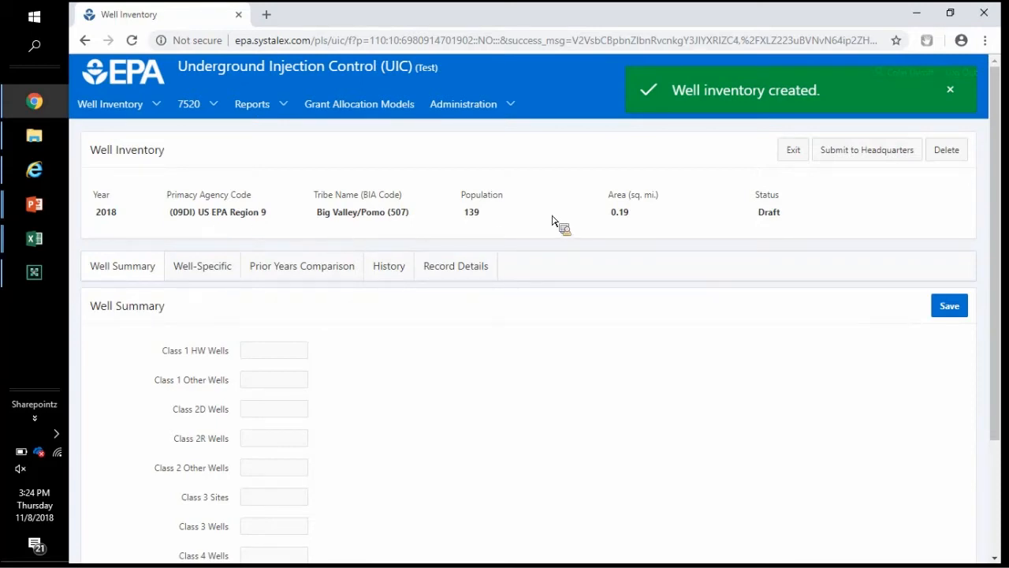
drag(759, 195, 813, 202)
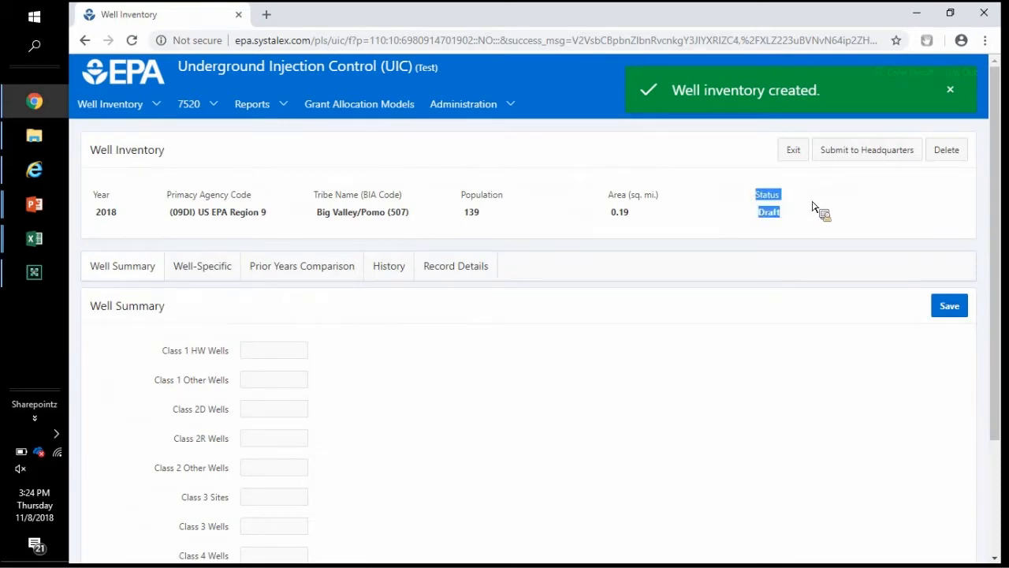
click(765, 216)
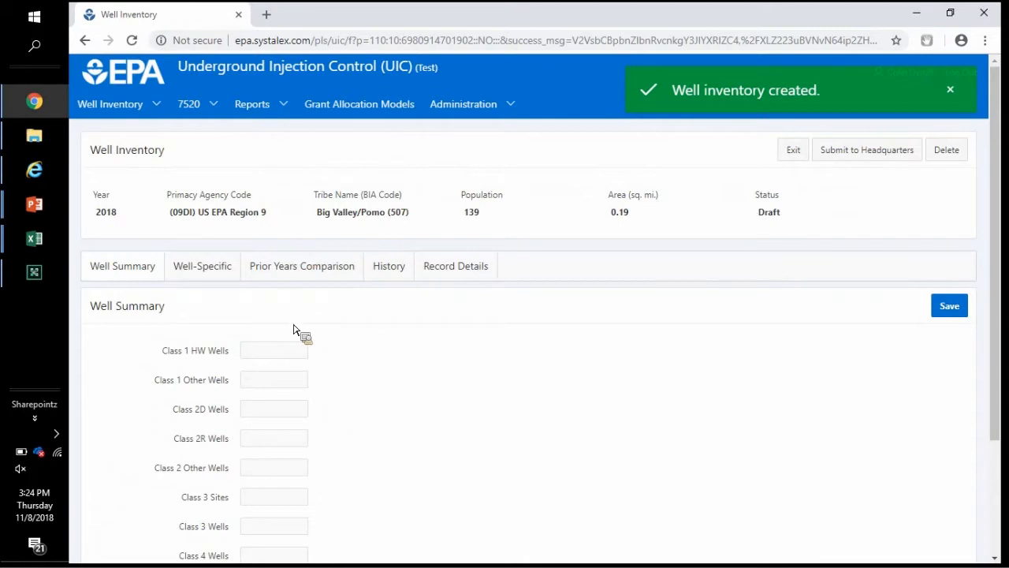
scroll(294, 329, down, 2)
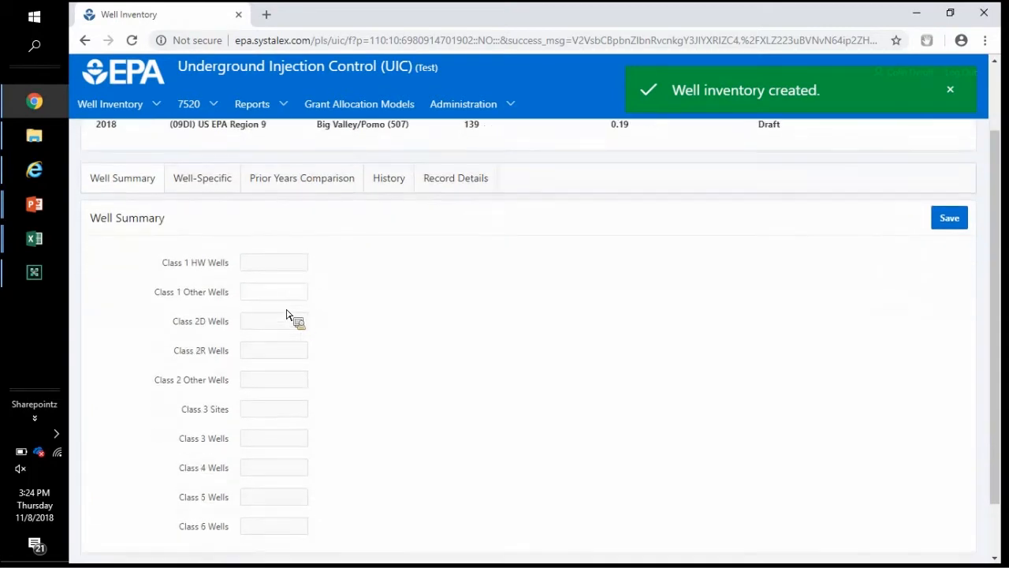
click(278, 241)
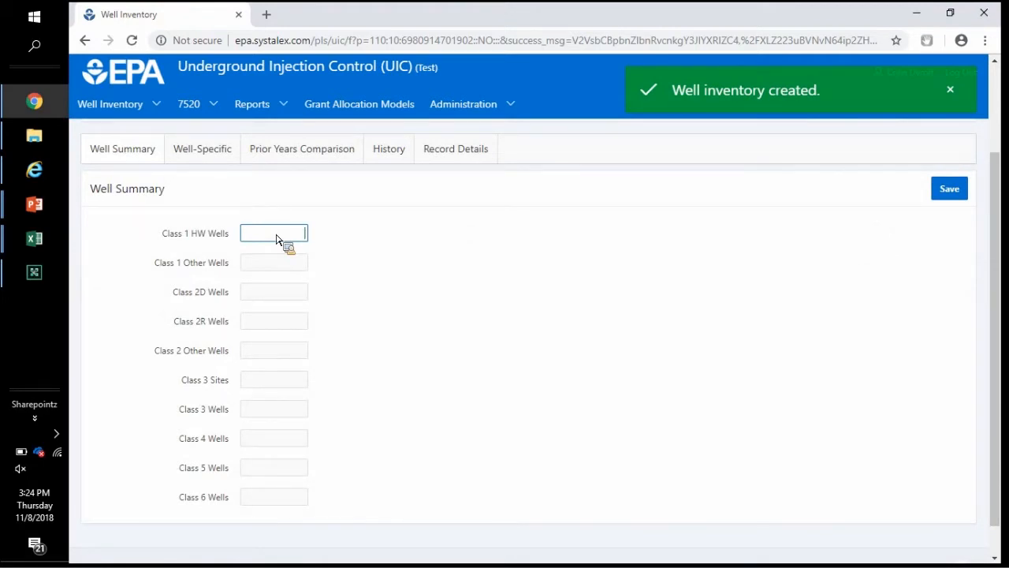
Step: Enter 10 Class 1 HW Wells and 500 Class 5 Wells, then save the well summary
text(10)
click(255, 473)
text(500)
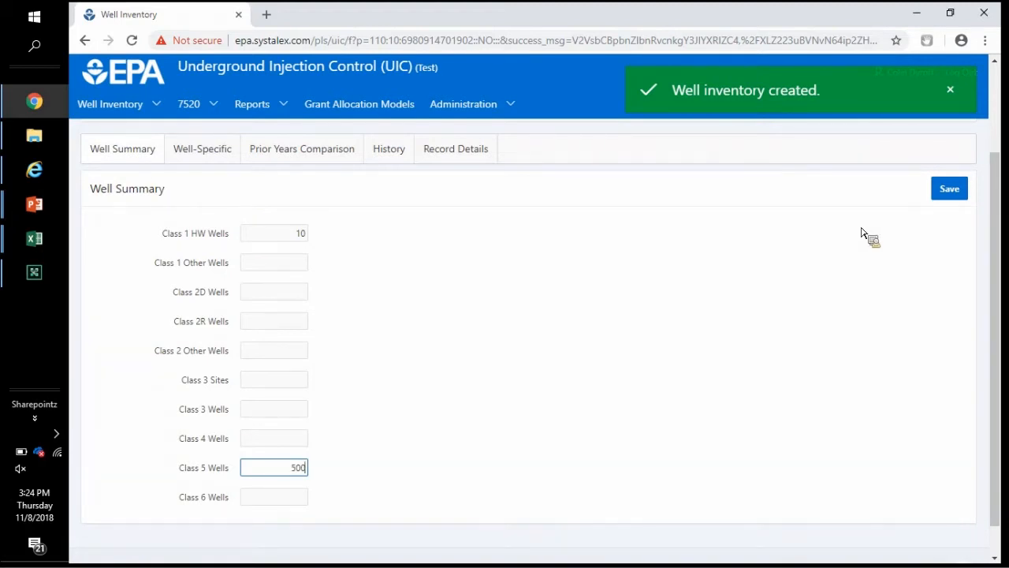
click(838, 271)
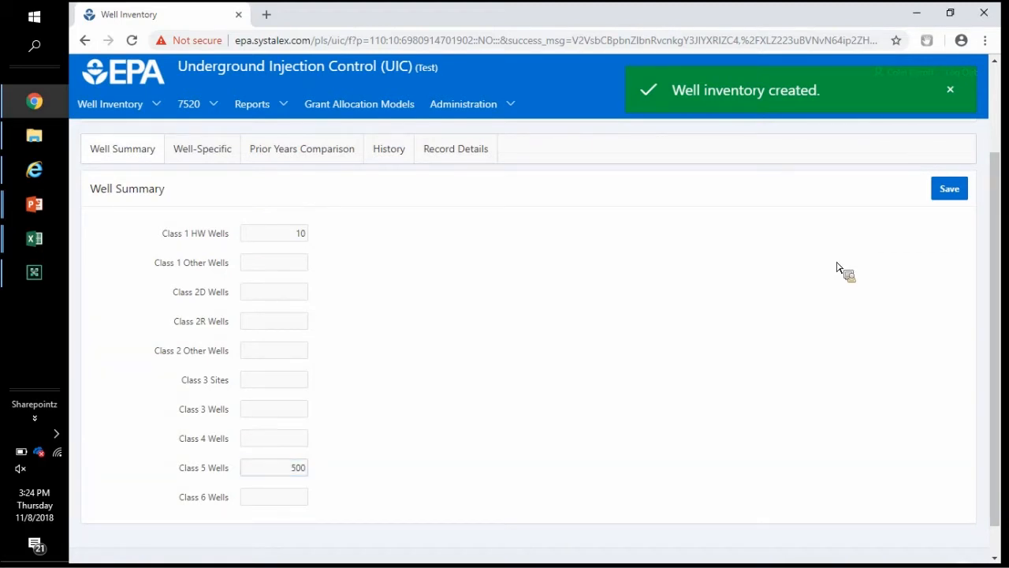
click(949, 189)
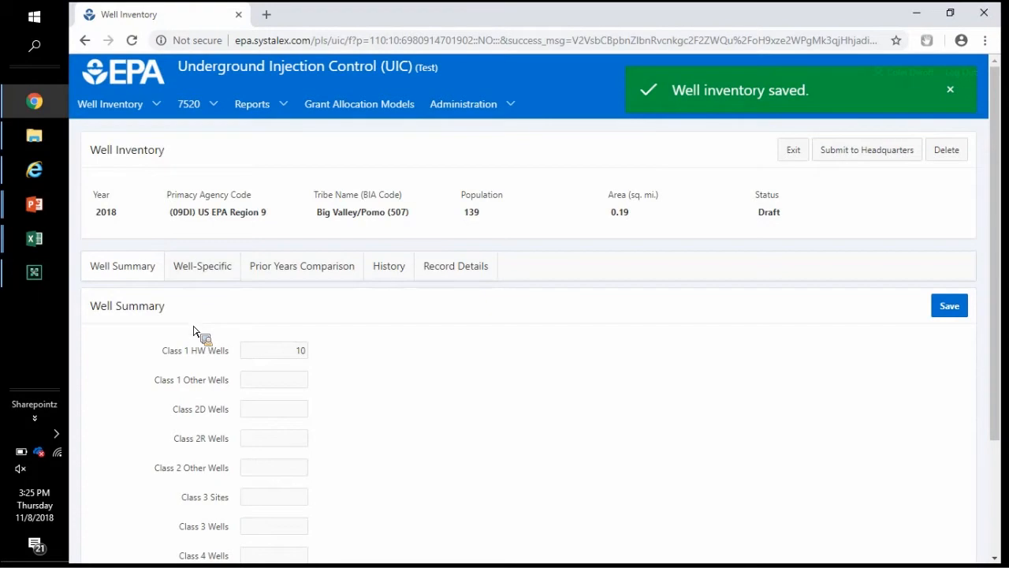
Step: Add a new well-specific record and browse its Well Type and Well Summary Class lists
click(209, 280)
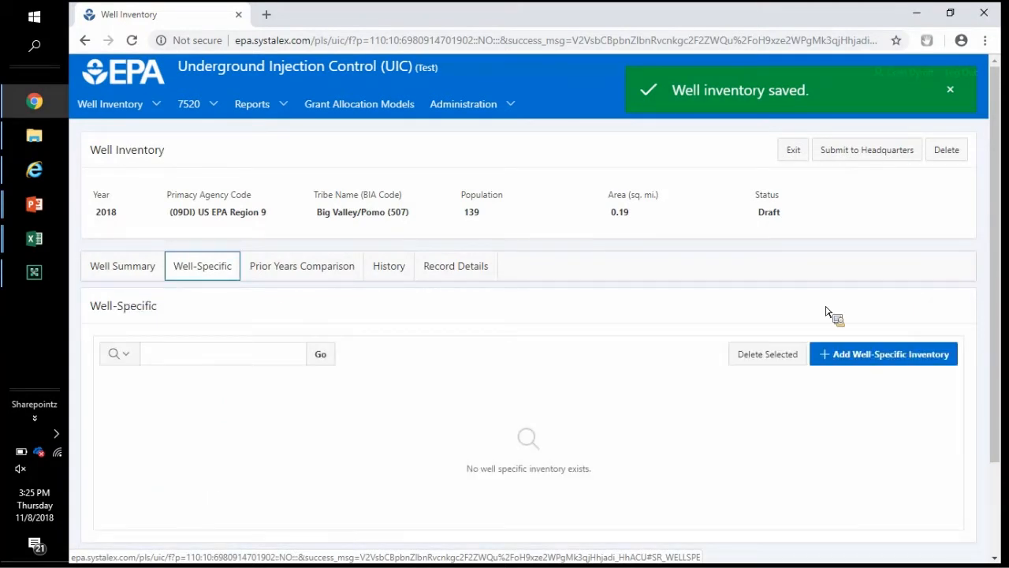
click(843, 363)
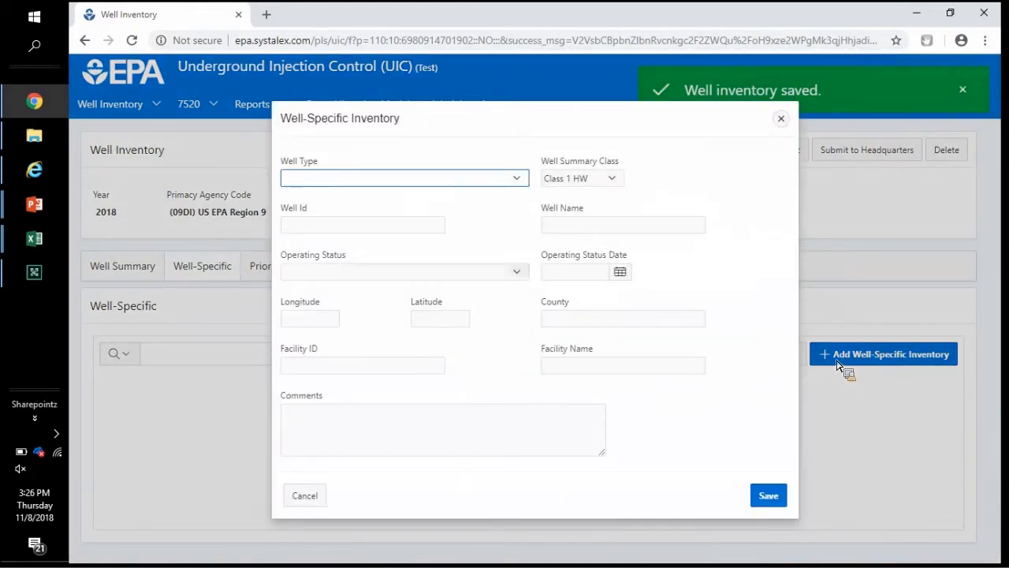
click(487, 187)
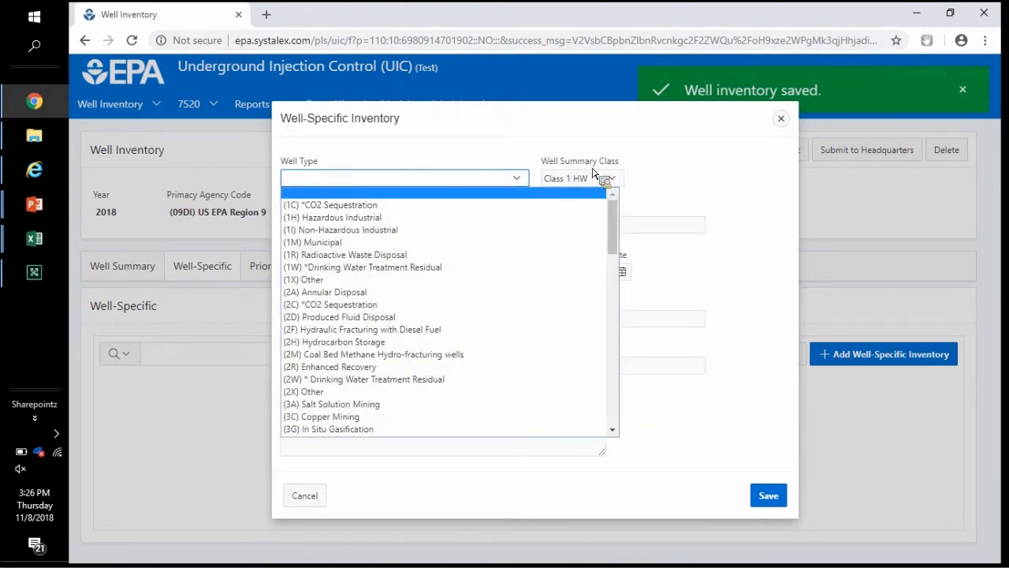
click(454, 157)
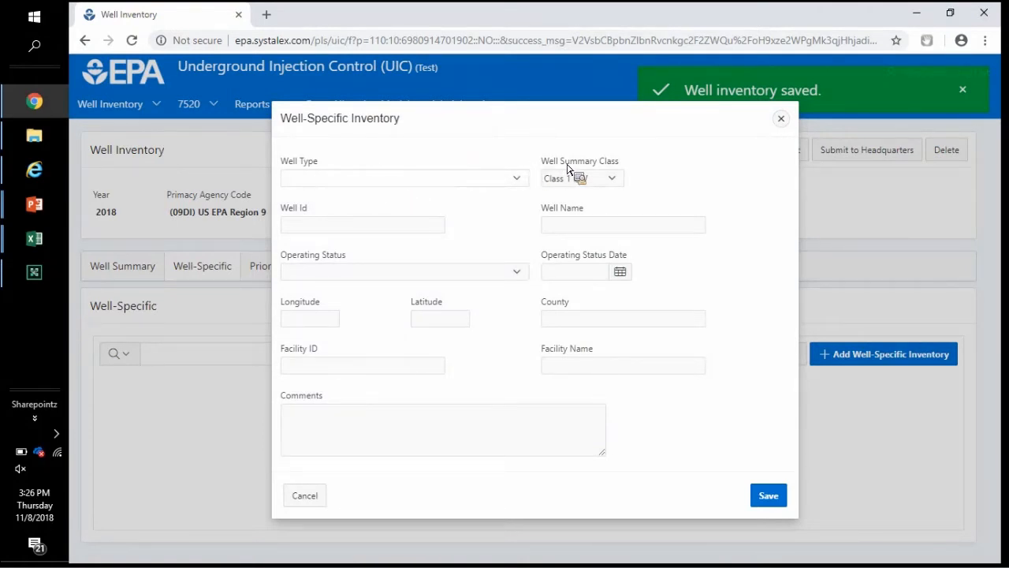
click(509, 180)
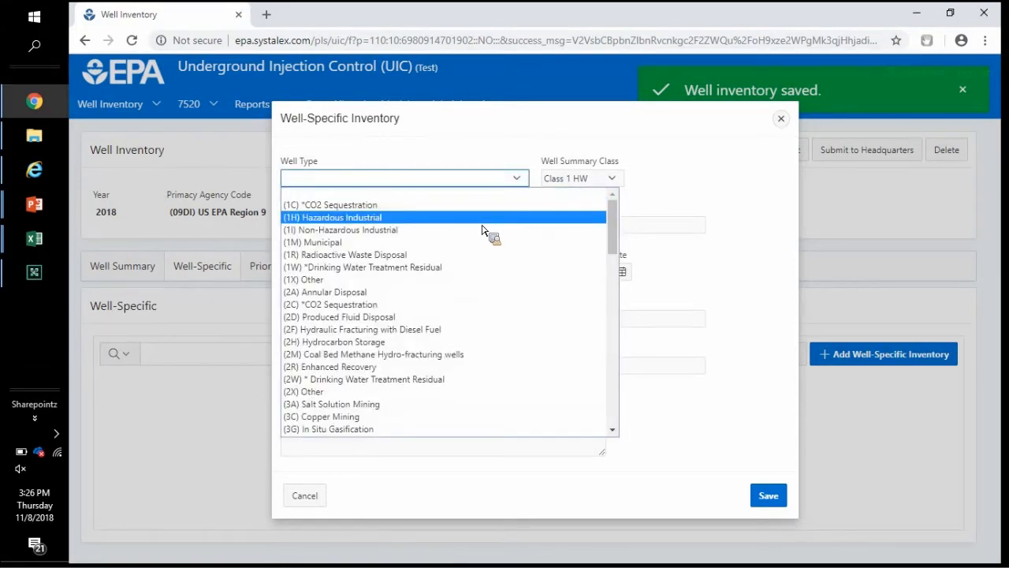
key(Up)
click(564, 179)
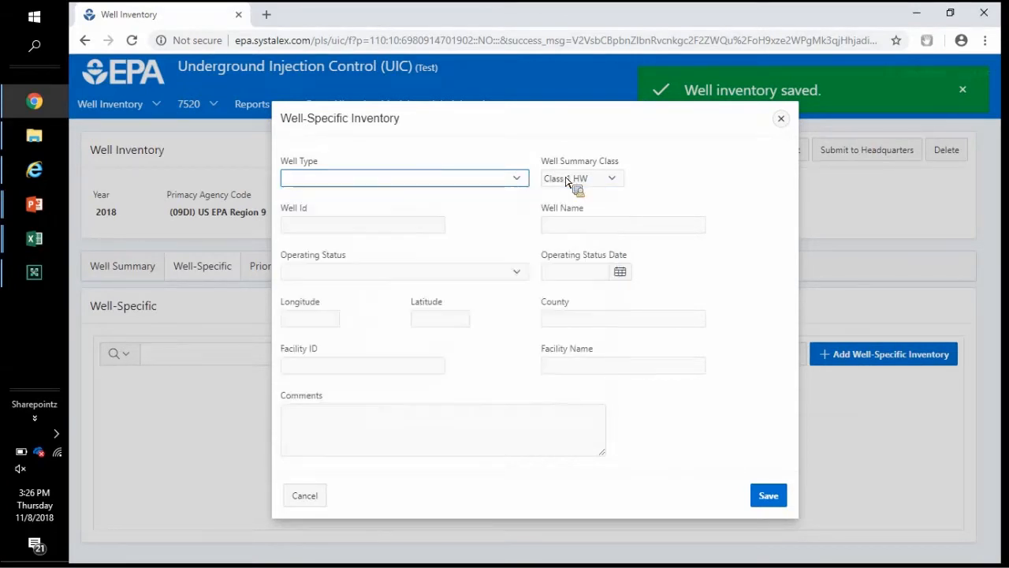
click(566, 179)
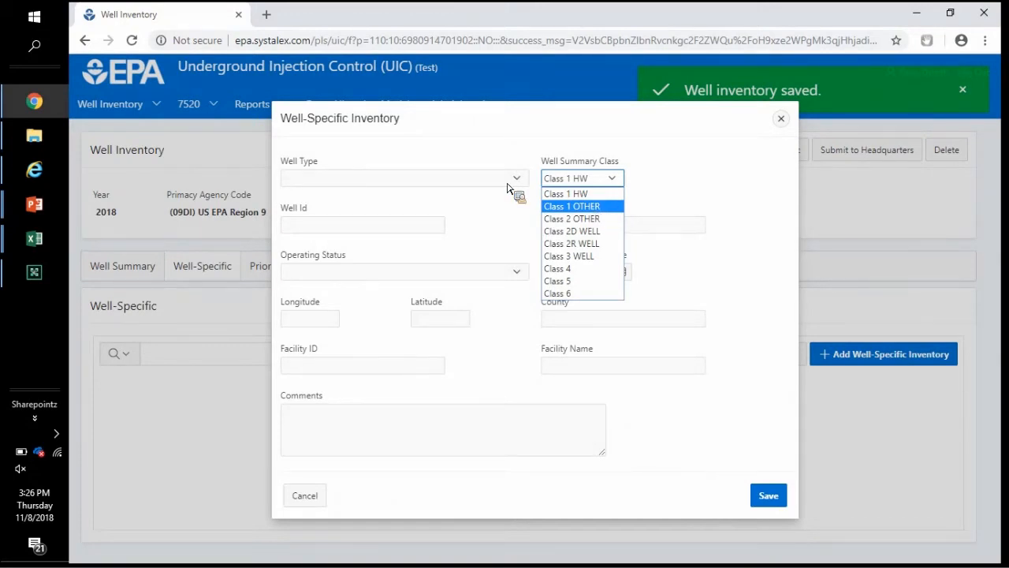
Step: Set Well Summary Class to Class 3 WELL, Well Id to Well123 and Well Site to 'Well Site ABC'
click(587, 256)
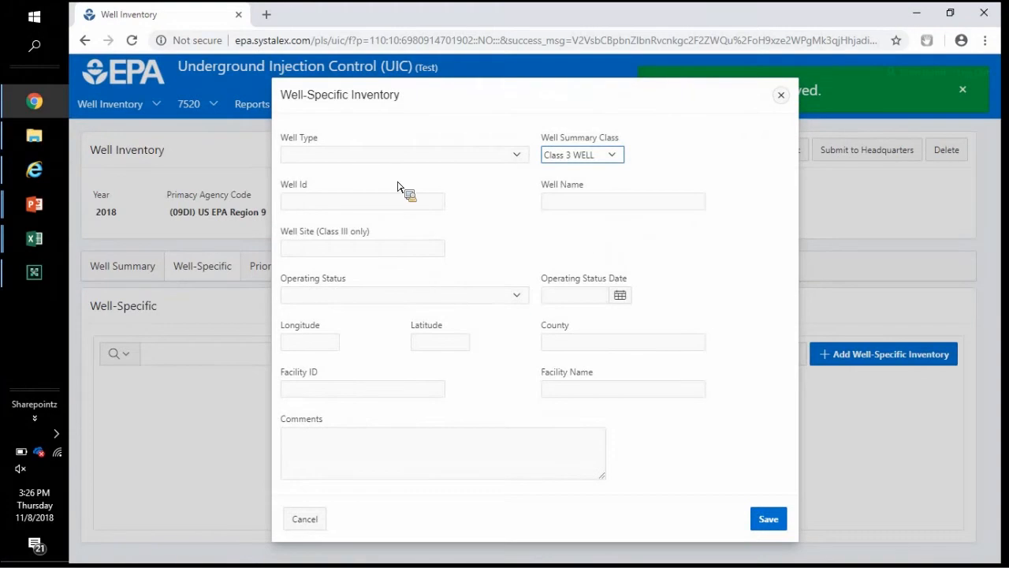
click(365, 207)
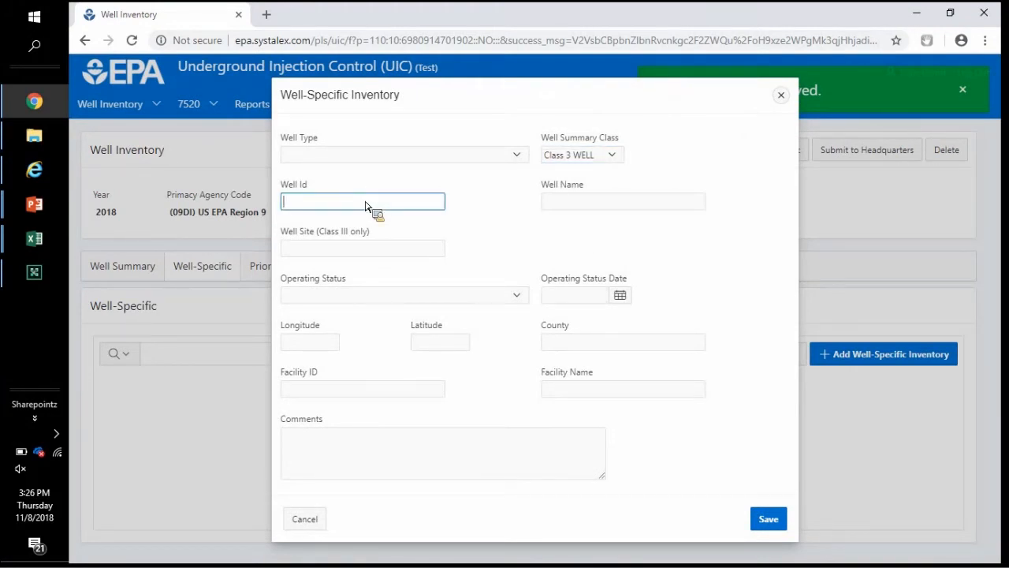
text(Well123)
key(Tab)
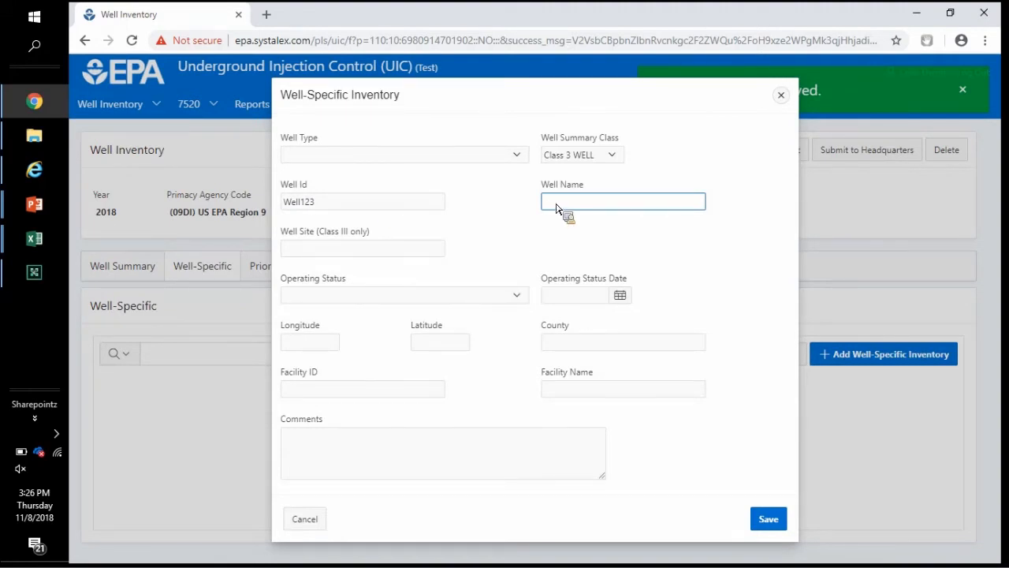
click(397, 251)
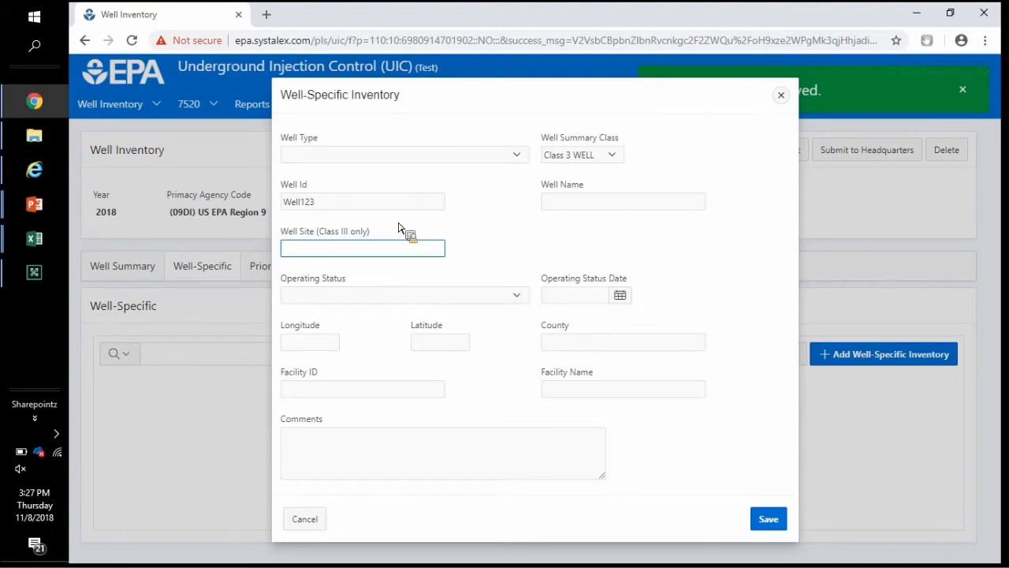
text(WellS)
key(BackSpace)
text(Site ABC)
key(Tab)
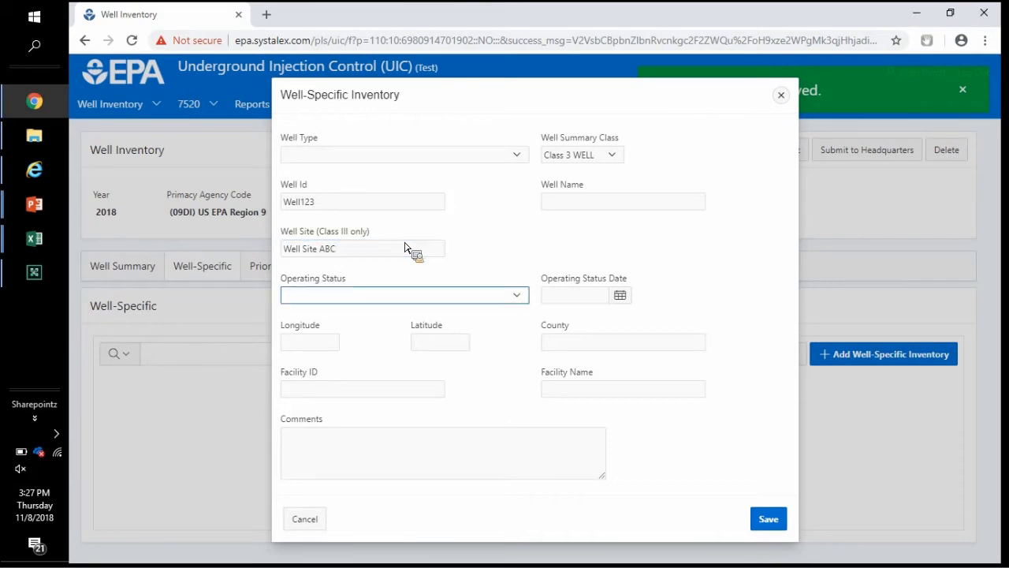
Step: Set operating status to (AC) Active and save the Class 3 Well123 record
click(427, 301)
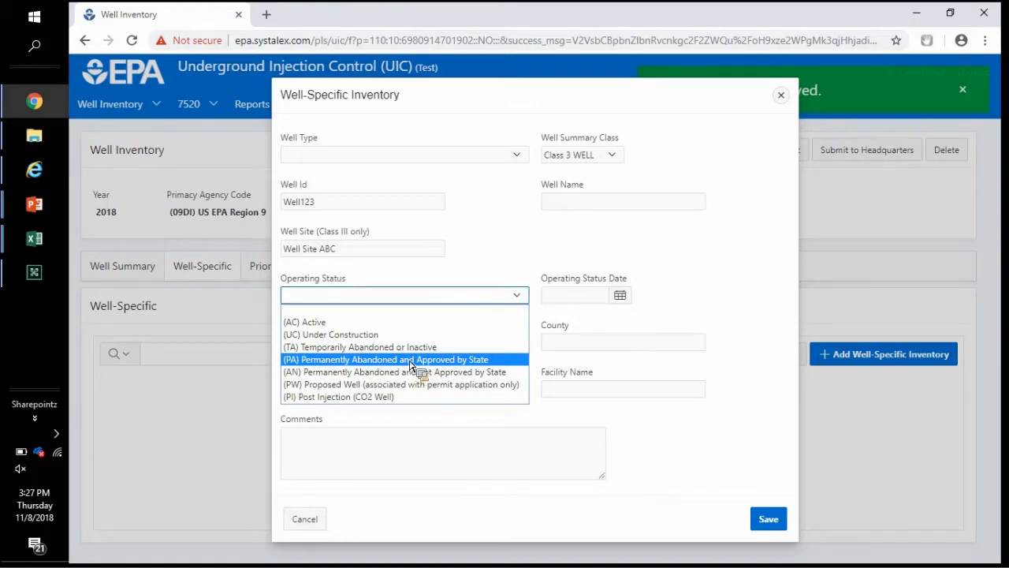
click(402, 324)
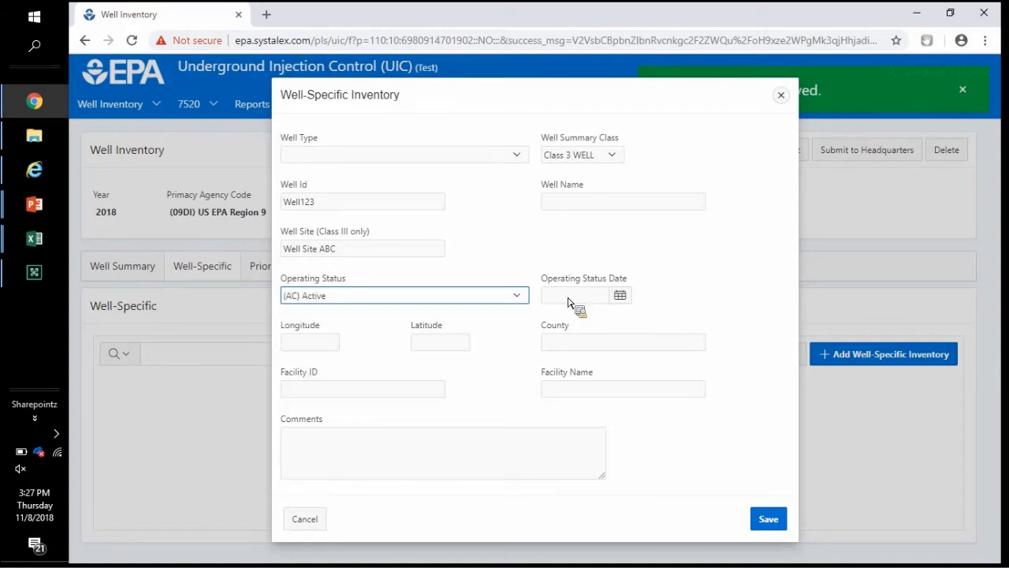
click(607, 297)
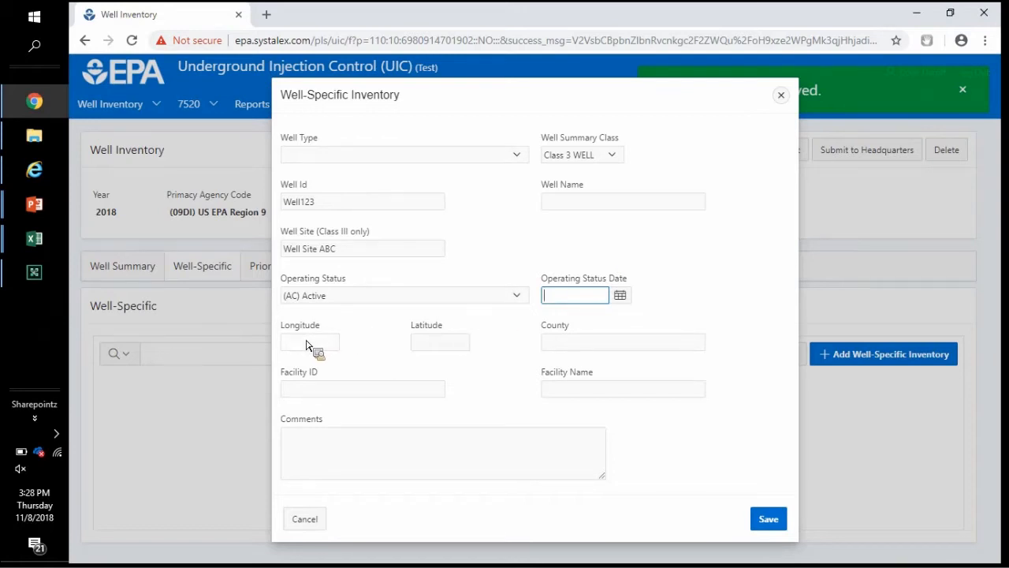
click(334, 345)
click(455, 347)
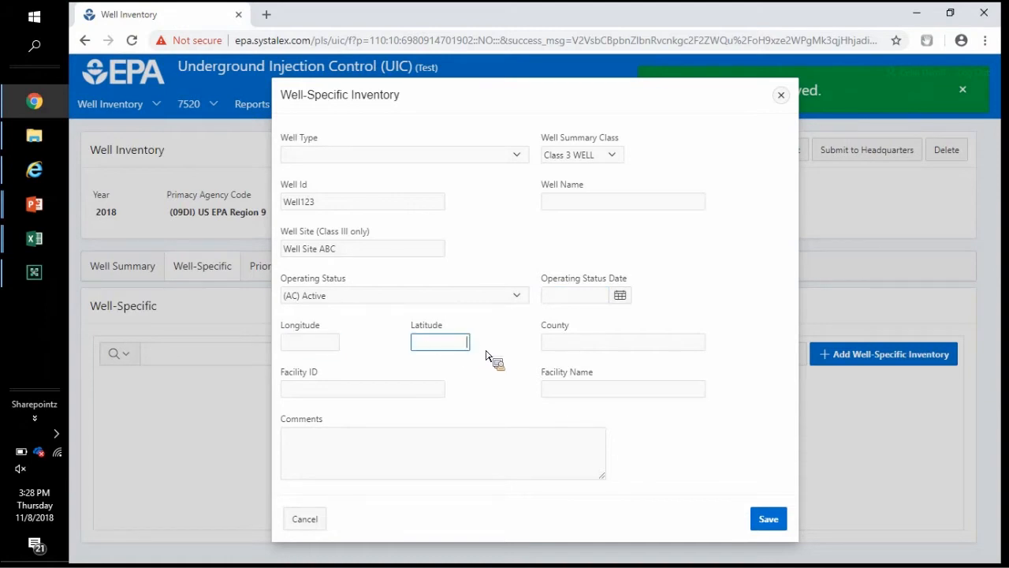
click(548, 349)
click(433, 400)
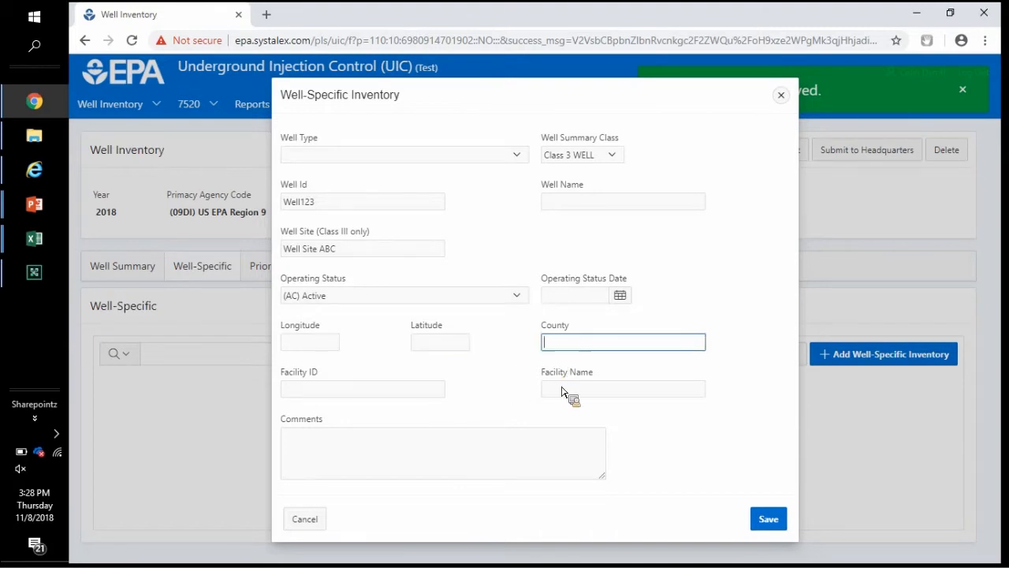
click(580, 395)
click(565, 470)
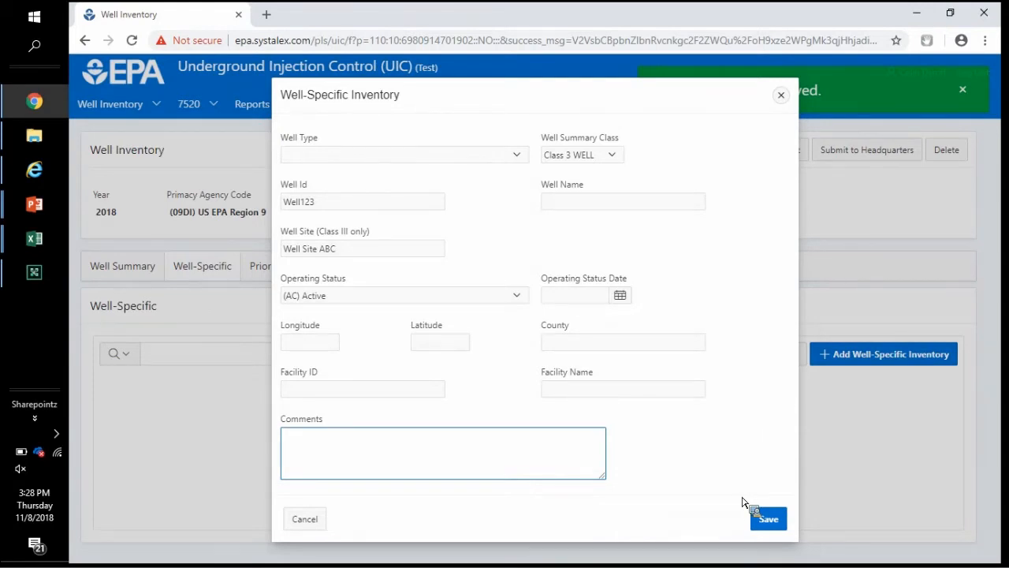
click(770, 520)
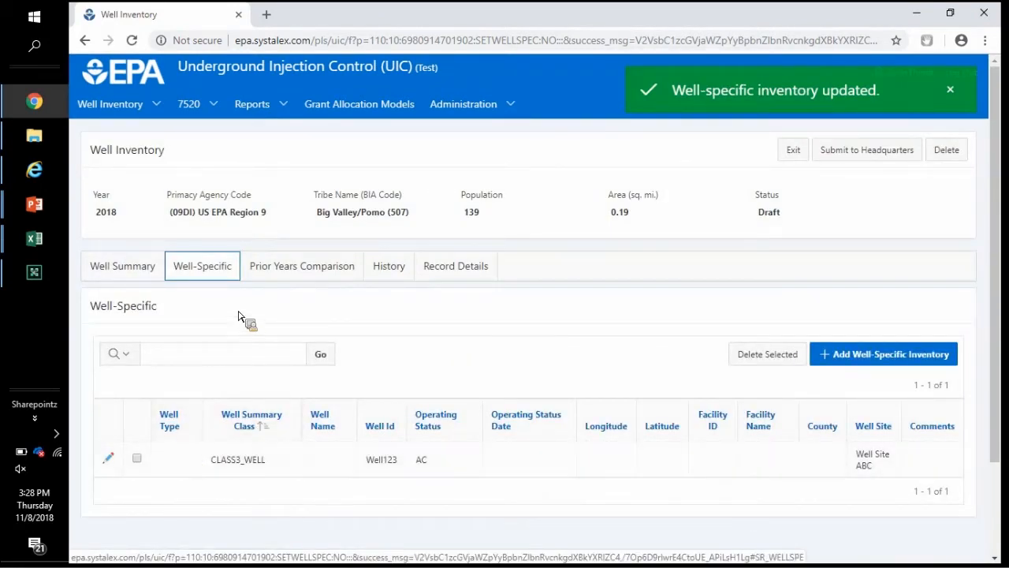
Step: Review the Well Summary counts, now showing 1 Class 3 Site, 1 Class 3 Well and 500 Class 5 Wells
click(134, 274)
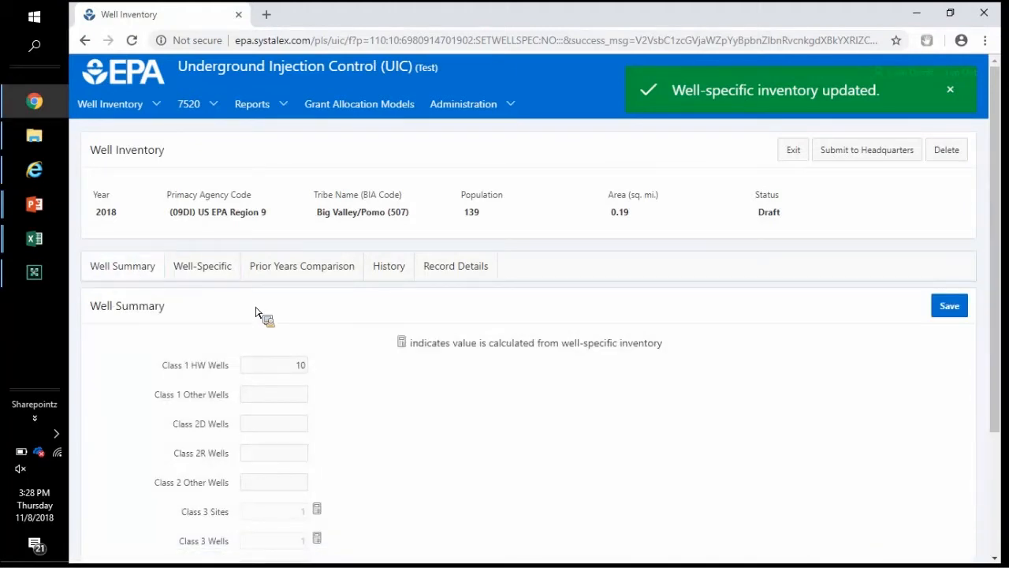
scroll(327, 268, down, 2)
click(300, 224)
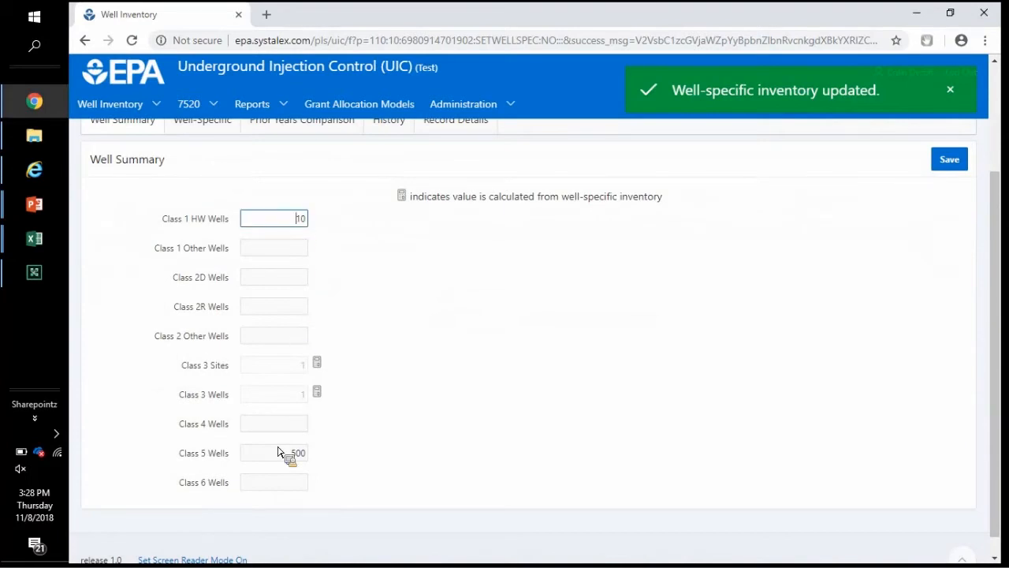
drag(278, 457, 321, 455)
click(282, 380)
click(292, 370)
scroll(397, 343, up, 2)
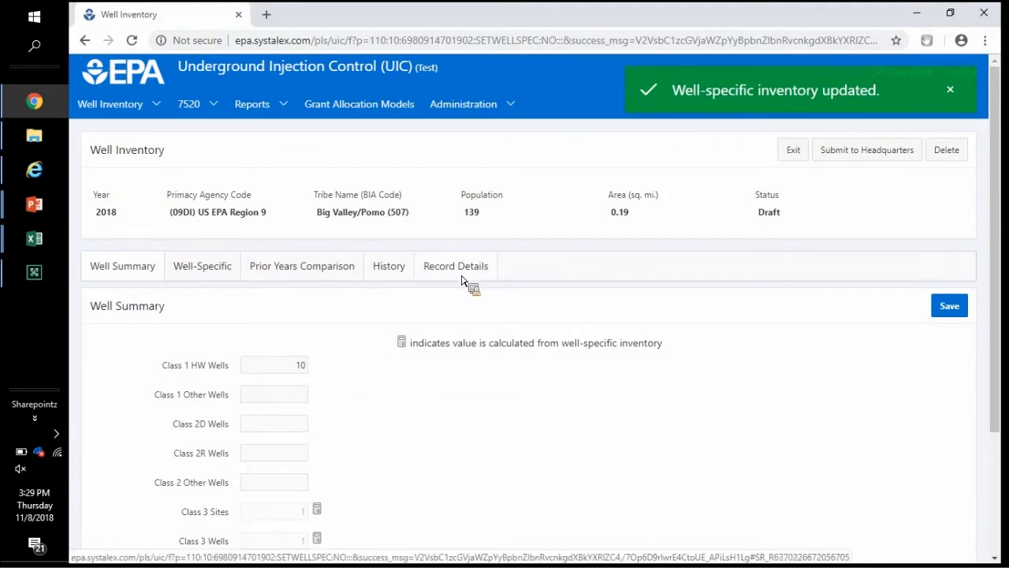
Step: Review the 2018 Prior Years Comparison row: Class 1 HW 10, Class 3 Sites/Wells 1, Class 5 500
click(340, 279)
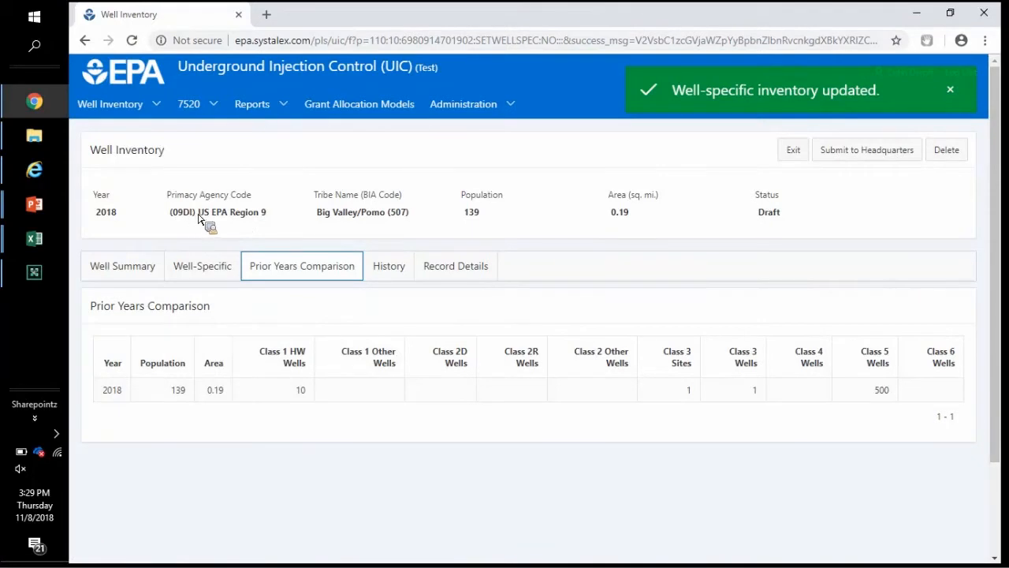
drag(320, 213, 387, 248)
click(387, 248)
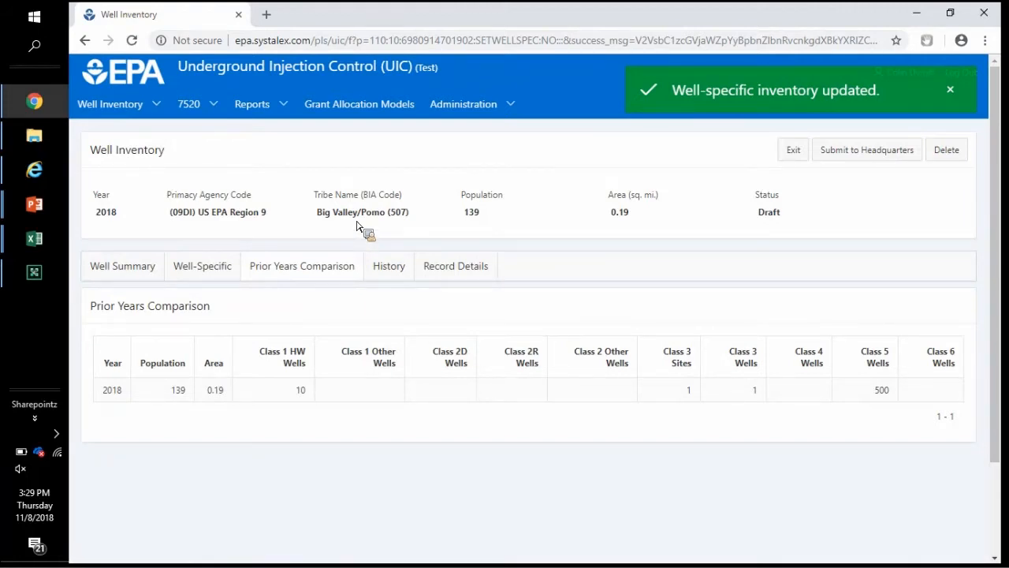
Step: Check the empty History tab, then open the Add Comment form and close it unsubmitted
click(390, 268)
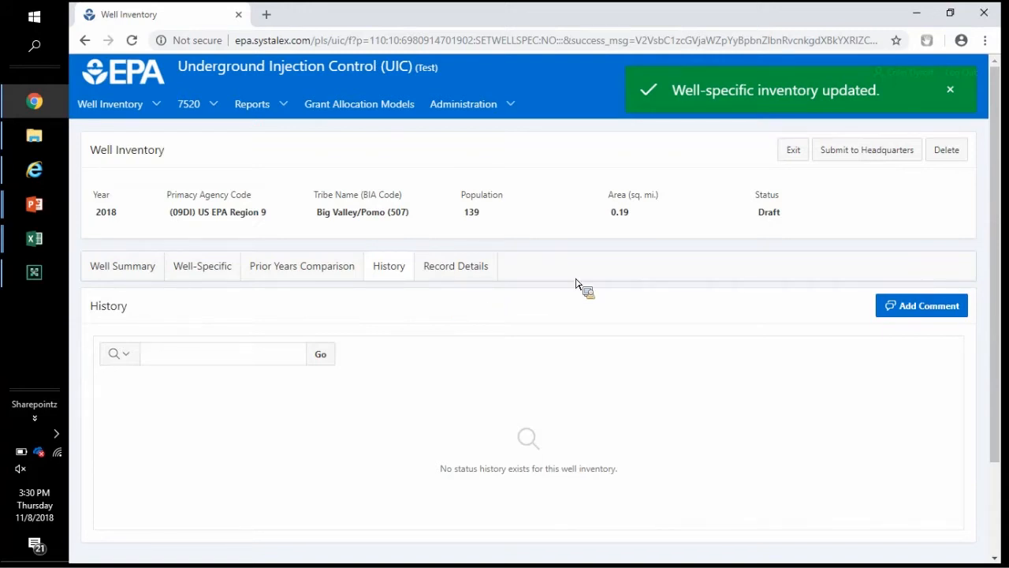
click(922, 309)
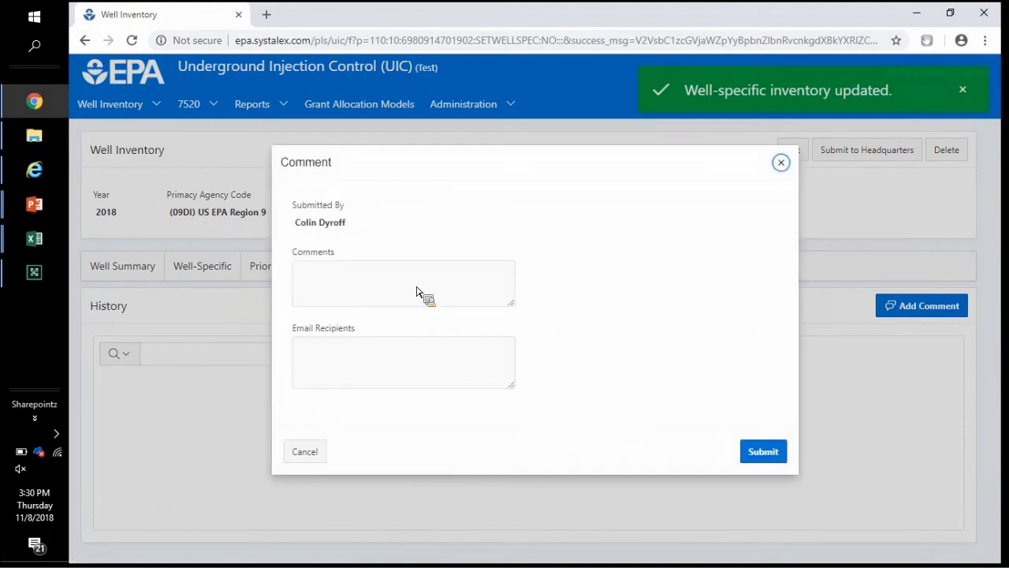
click(413, 293)
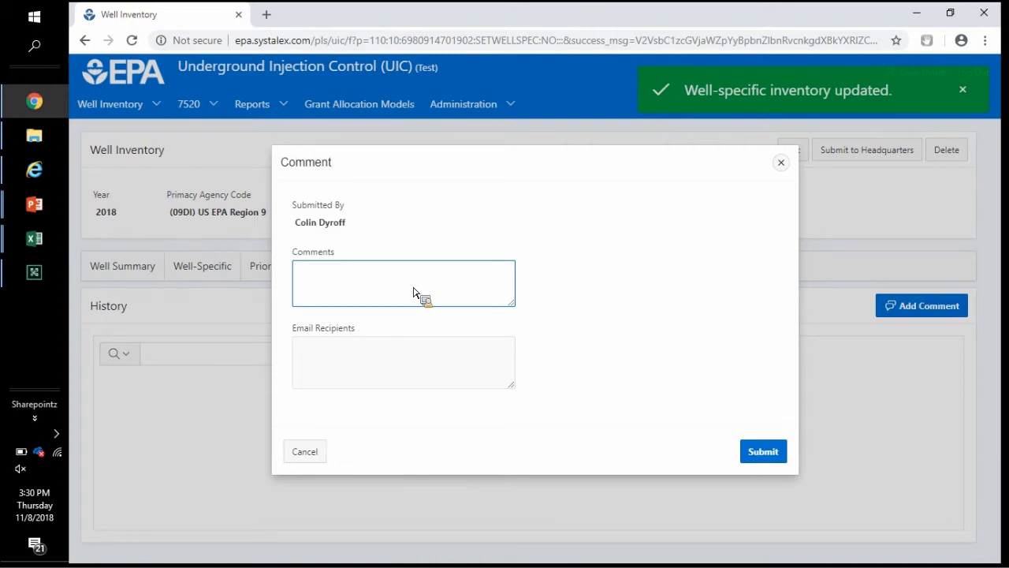
click(351, 369)
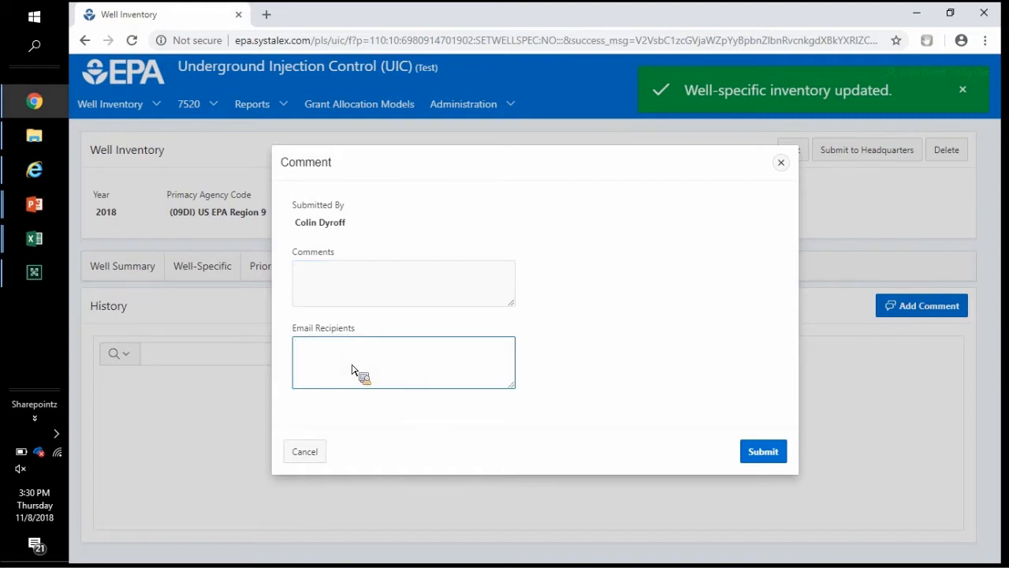
click(781, 163)
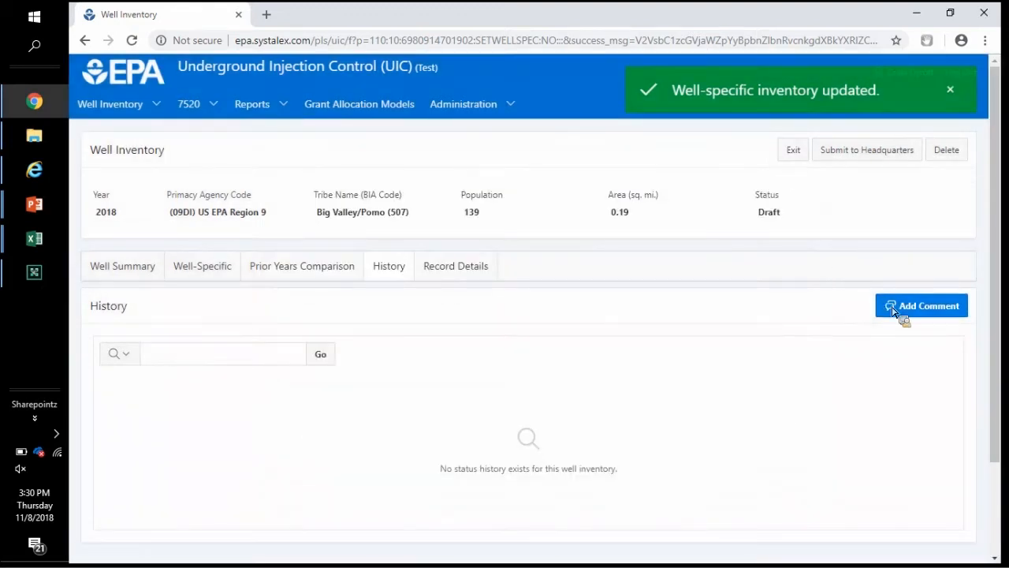
Step: Review the Record Details tab, then switch to the 'GO TO LIVE DEMONSTRATION' slide show
click(475, 268)
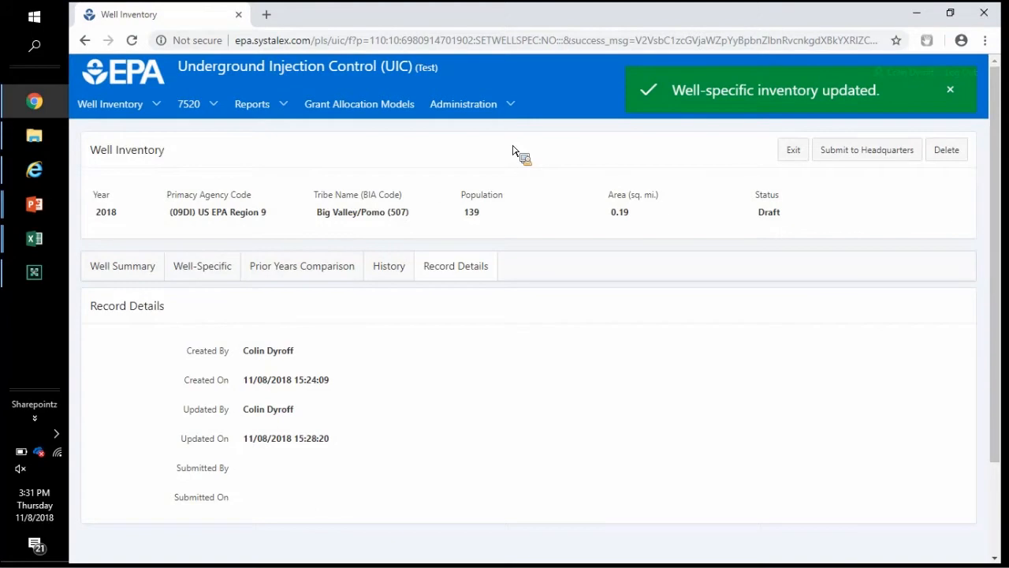
key(alt+Tab)
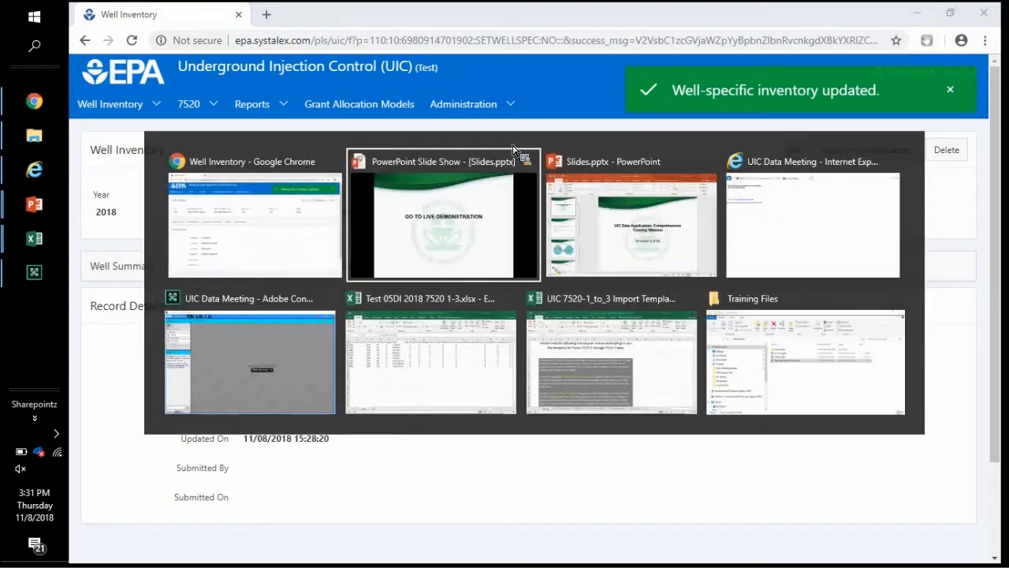
key(alt+Tab)
key(alt+Tab)
key(alt+Tab)
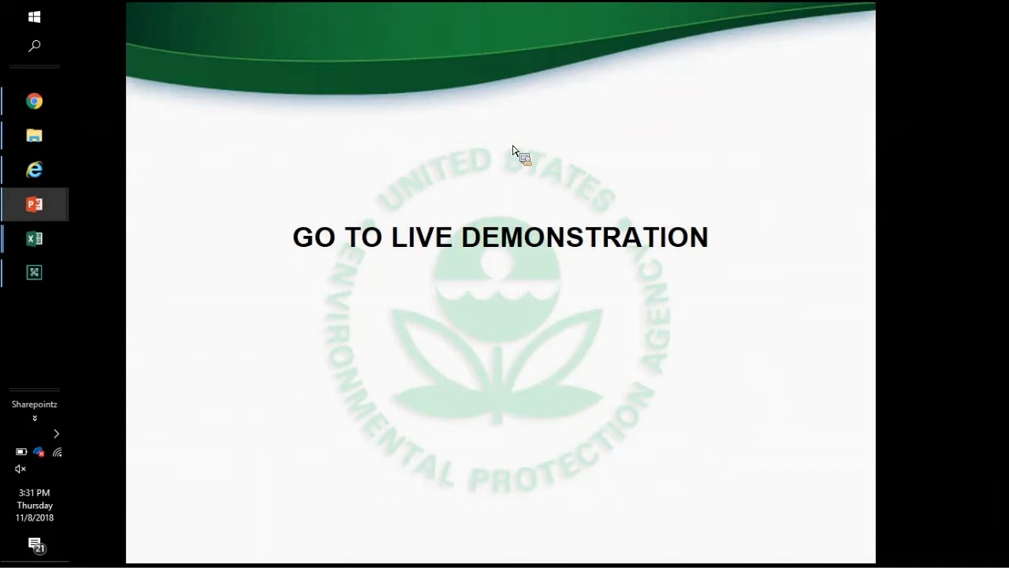
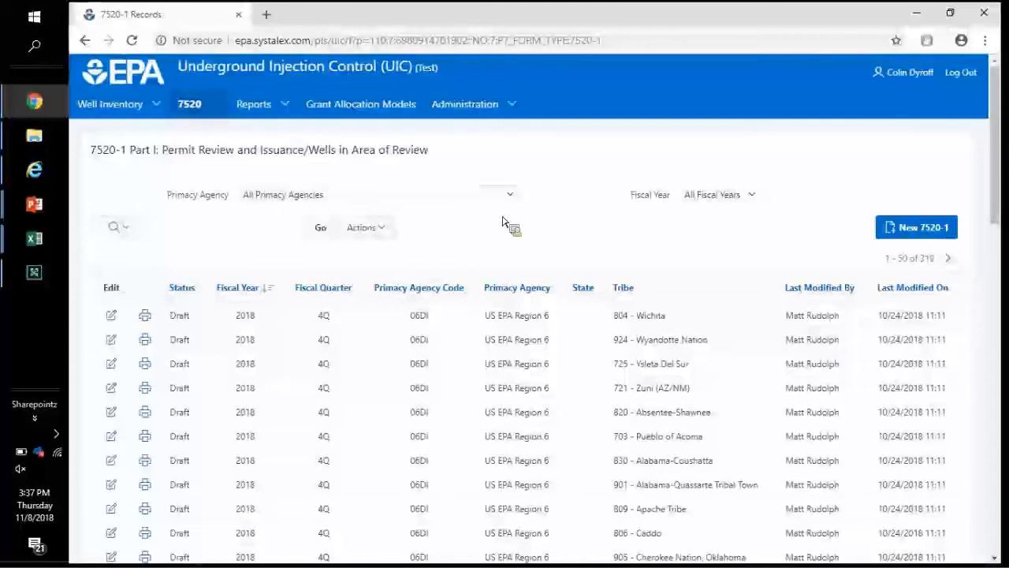
Step: Create a new 7520-1 for 2018, 2Q, with primacy agency (AREQ) Arkansas Department of Environmental Quality
click(897, 231)
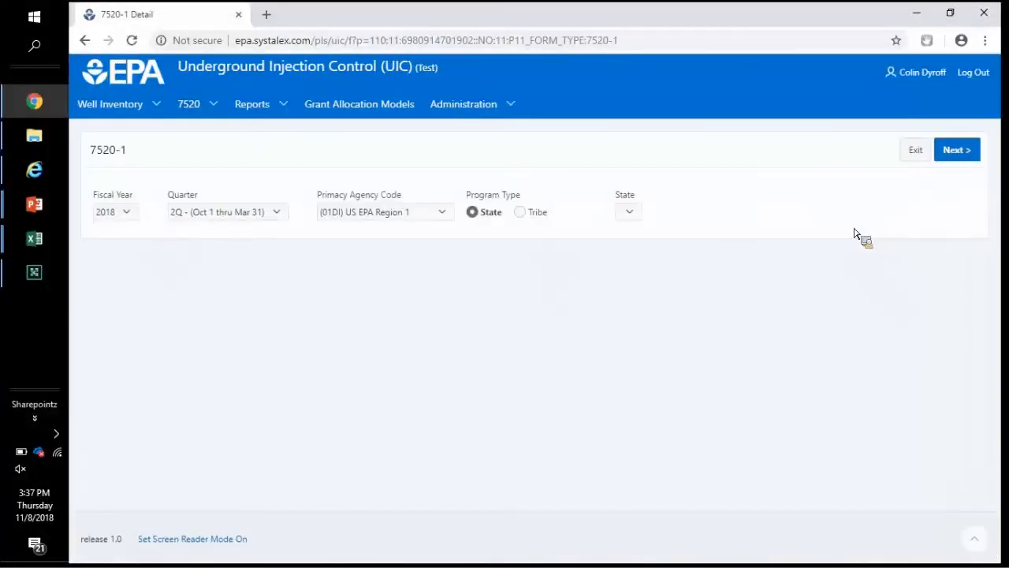
click(217, 219)
click(364, 225)
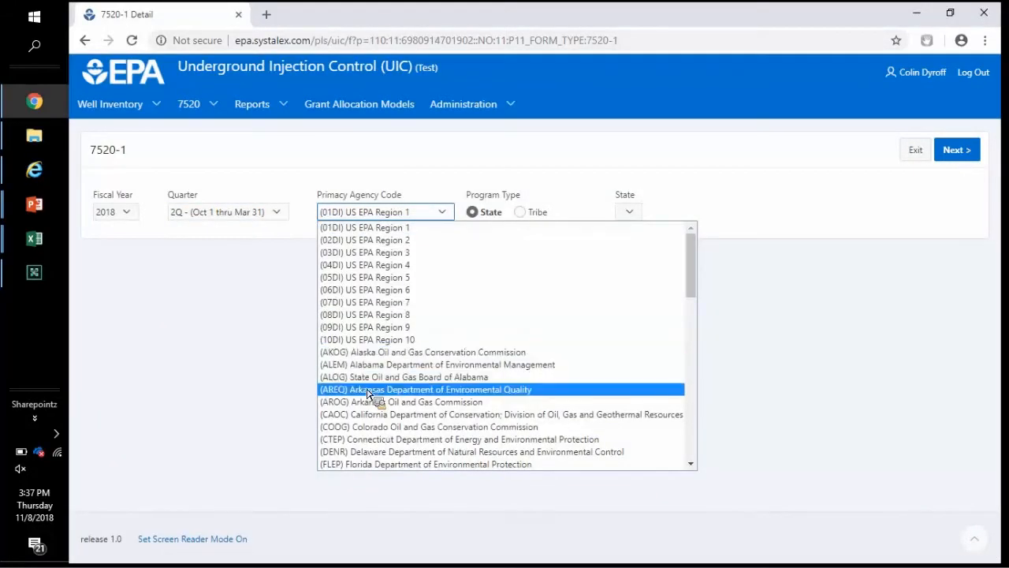
click(367, 393)
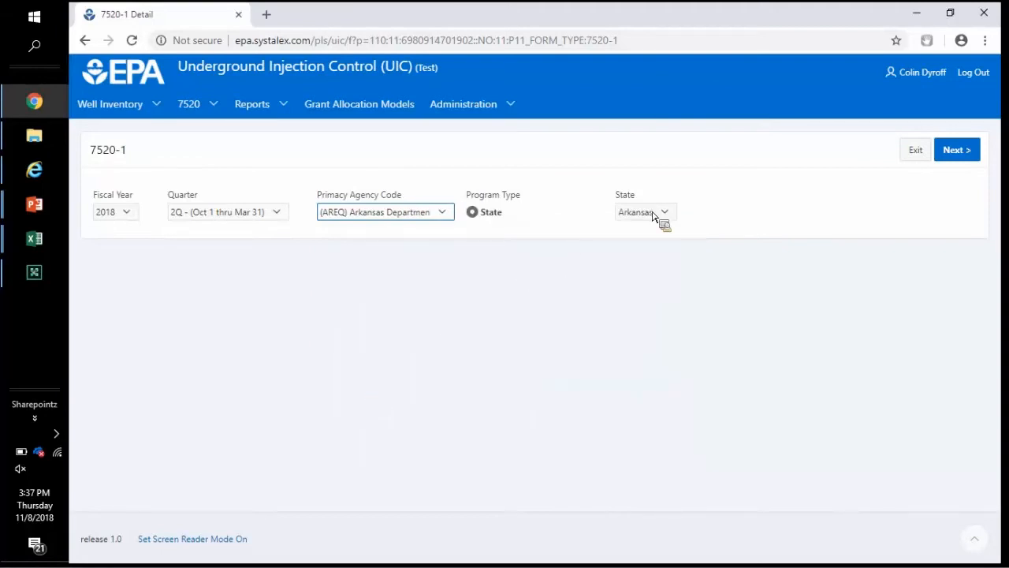
click(958, 150)
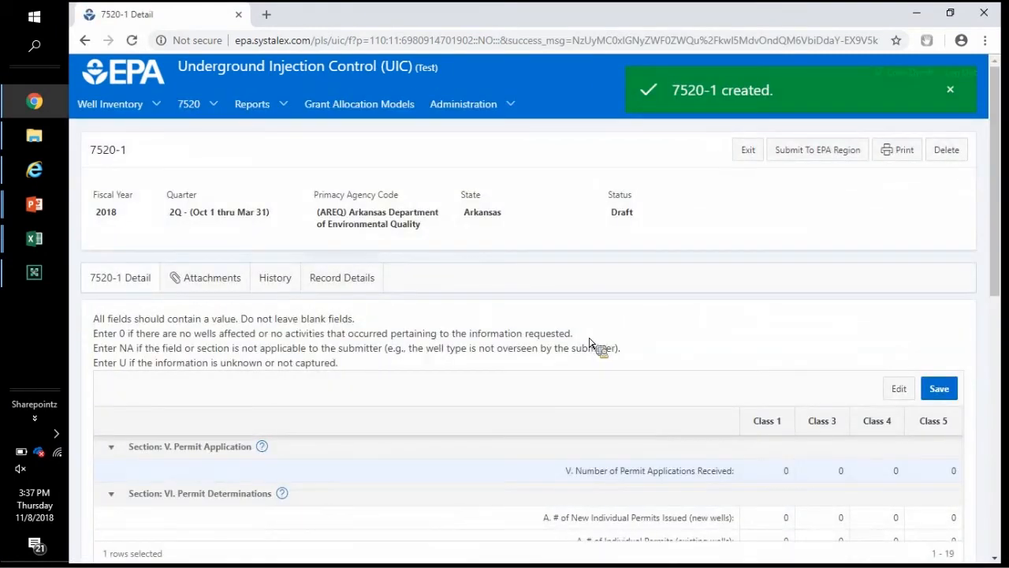
Step: Enter 72 Class 1 and 3 Class 3 applications, plus 3 Class 3 existing-well permits, and save
scroll(589, 343, down, 1)
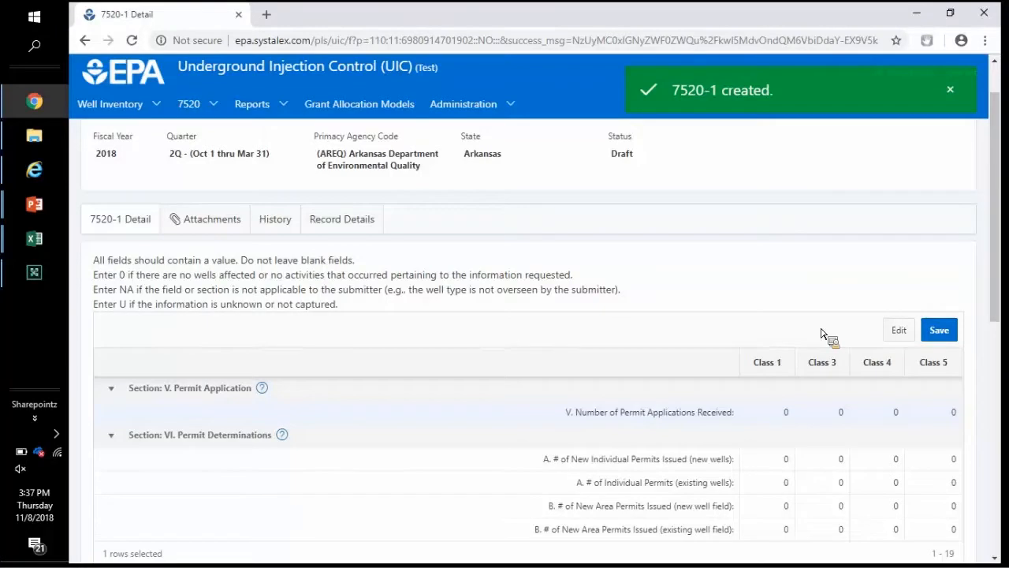
scroll(821, 333, down, 3)
scroll(822, 334, up, 1)
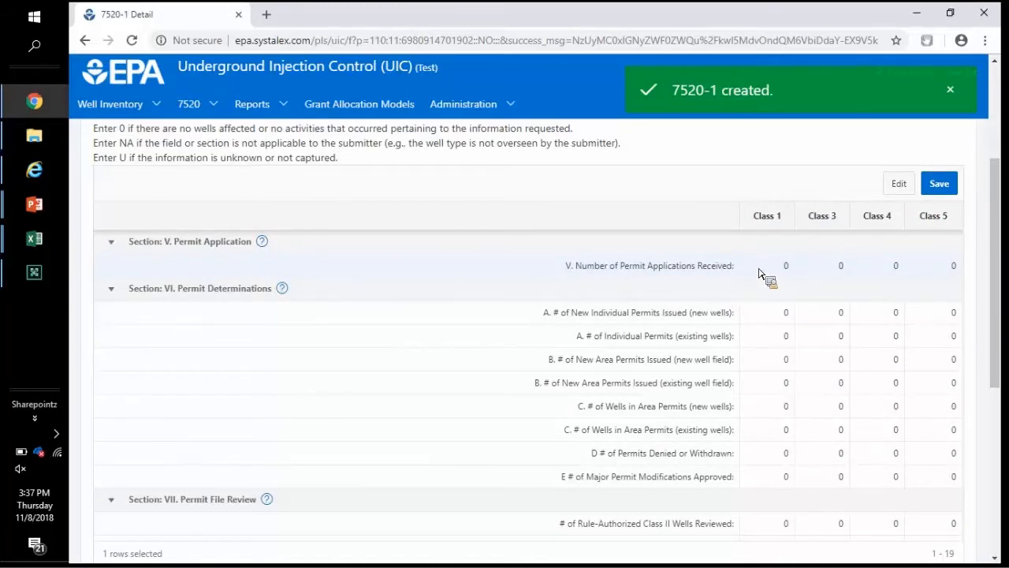
click(907, 184)
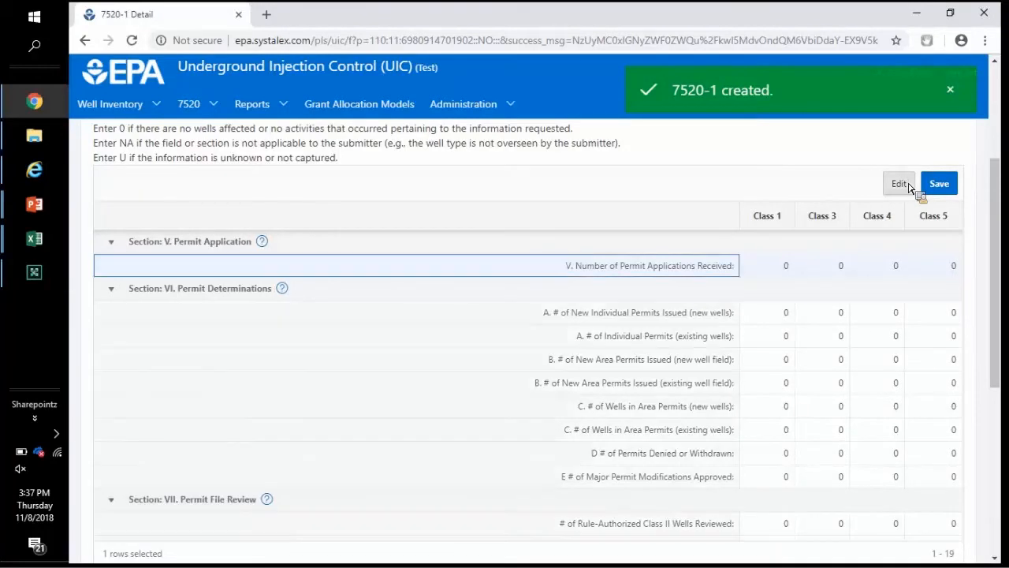
click(773, 272)
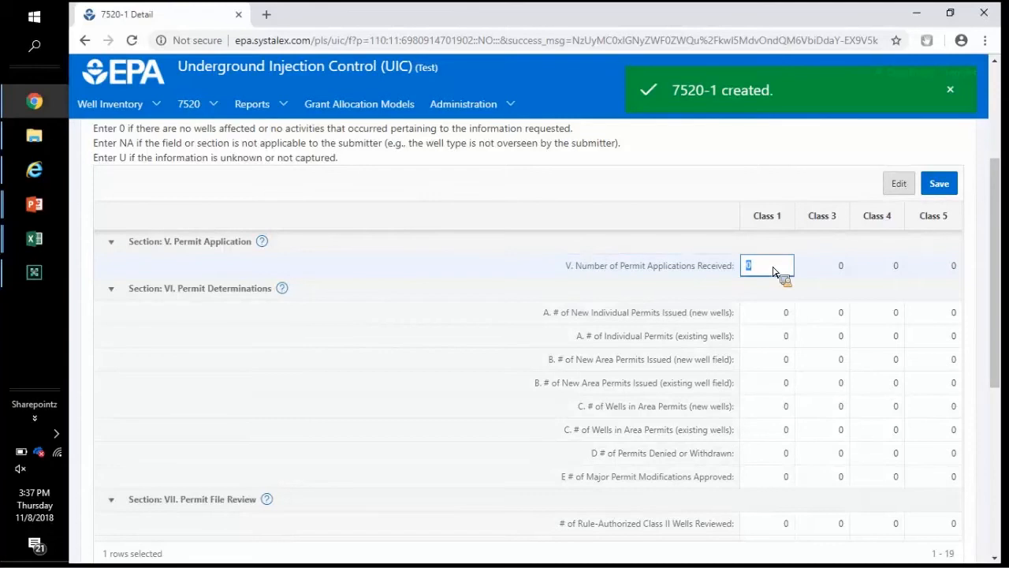
text(72)
key(Tab)
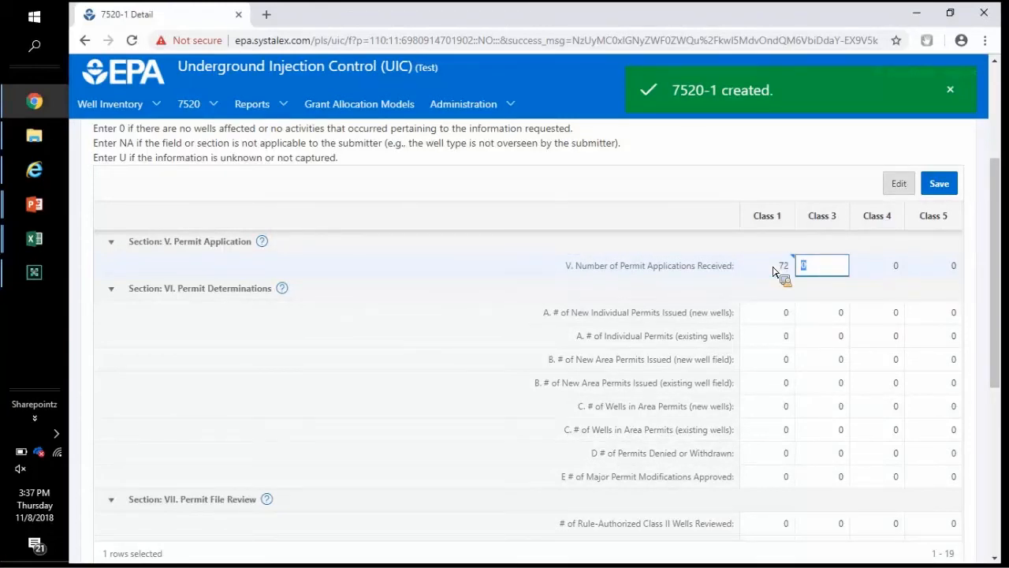
text(3)
key(Tab)
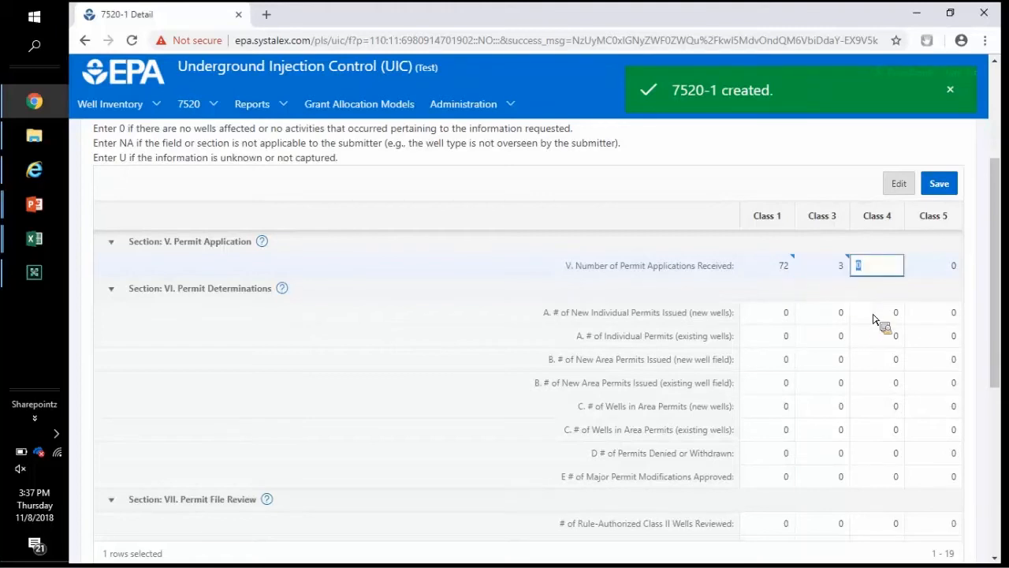
click(836, 336)
text(3)
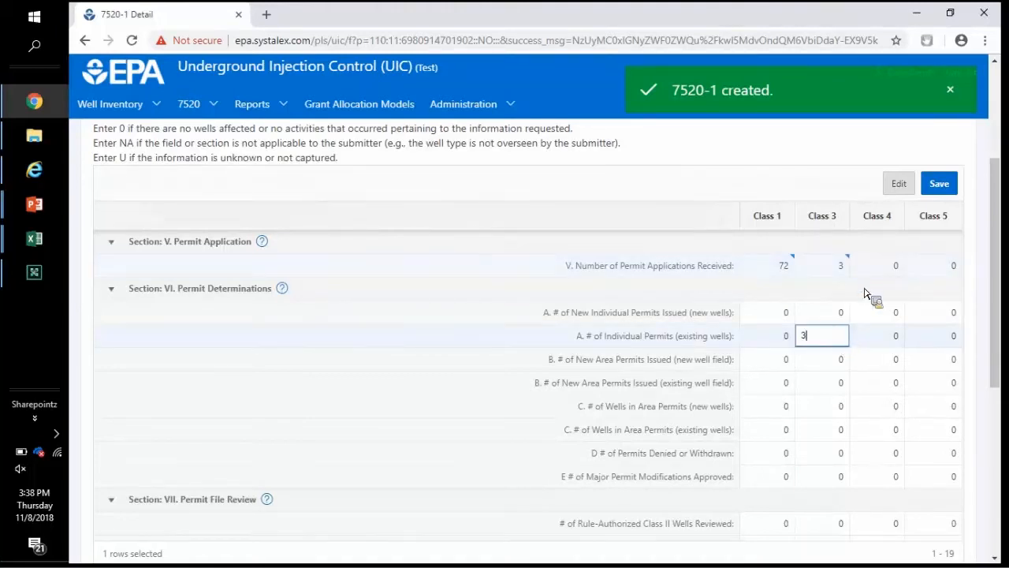
click(940, 183)
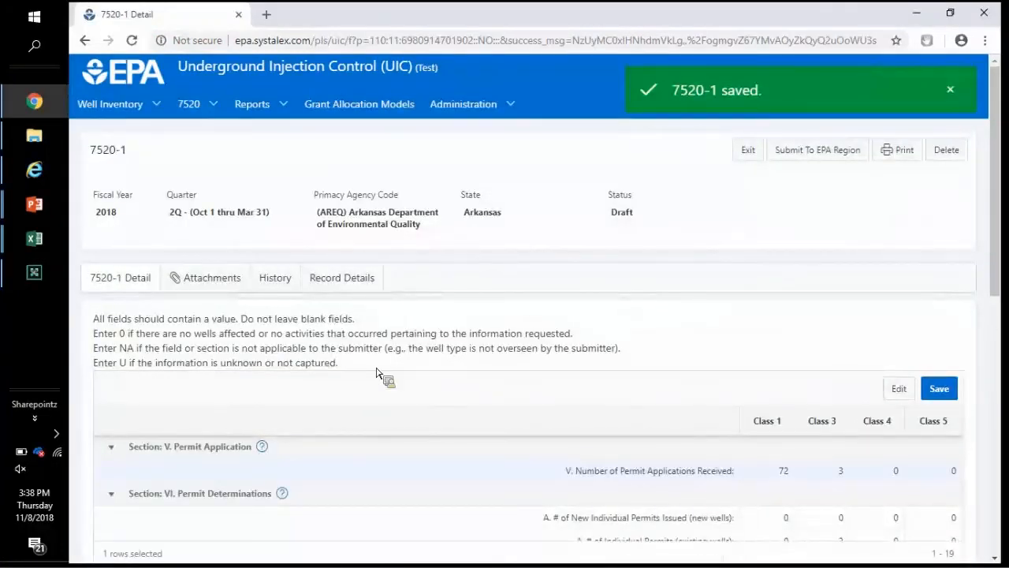
click(229, 283)
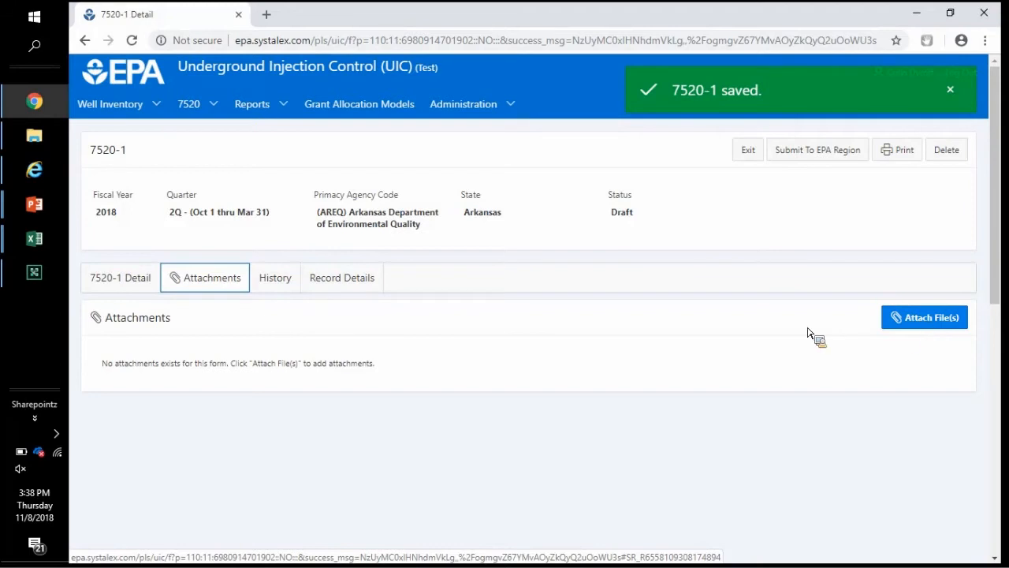
click(293, 275)
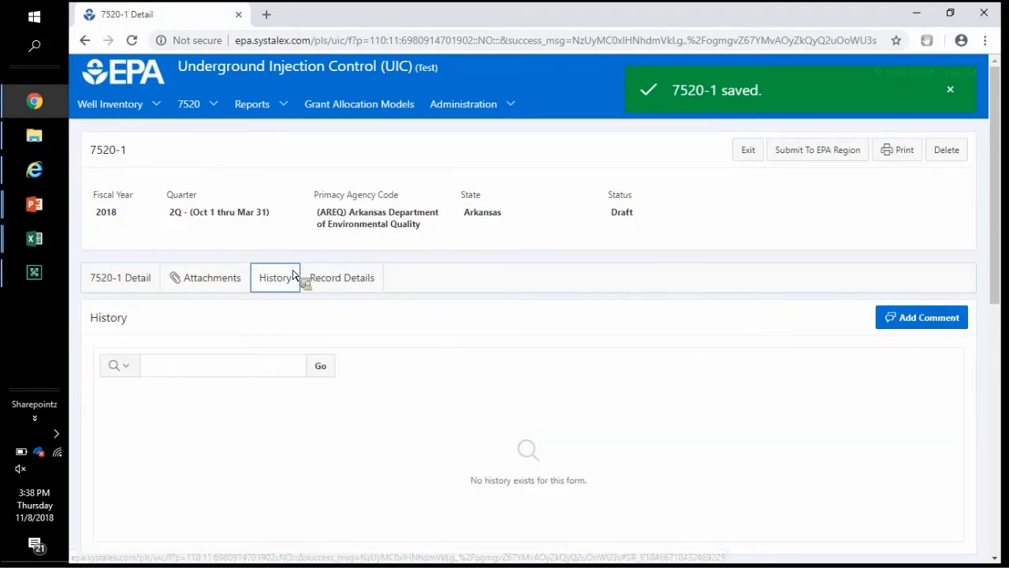
click(347, 281)
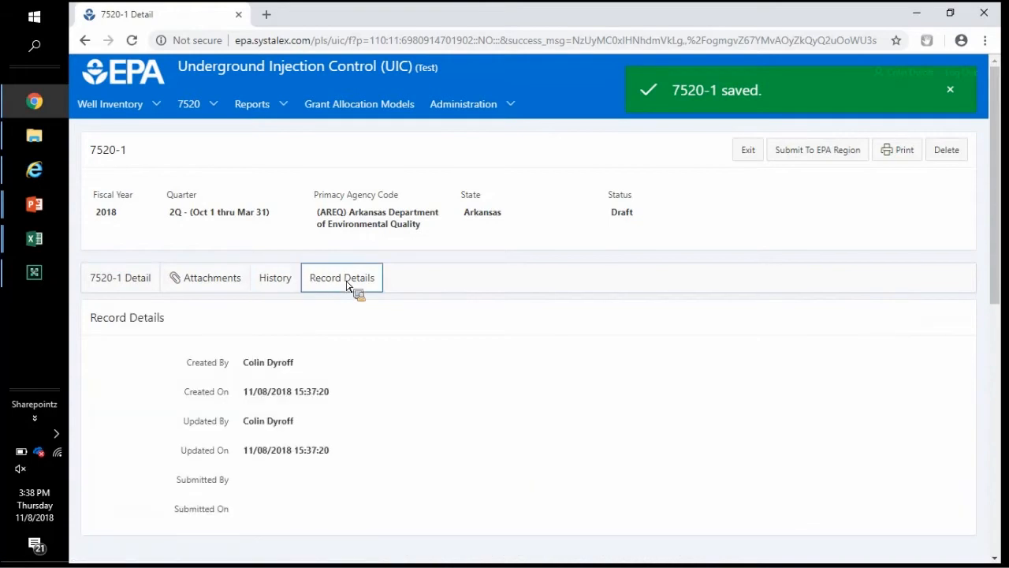
click(682, 219)
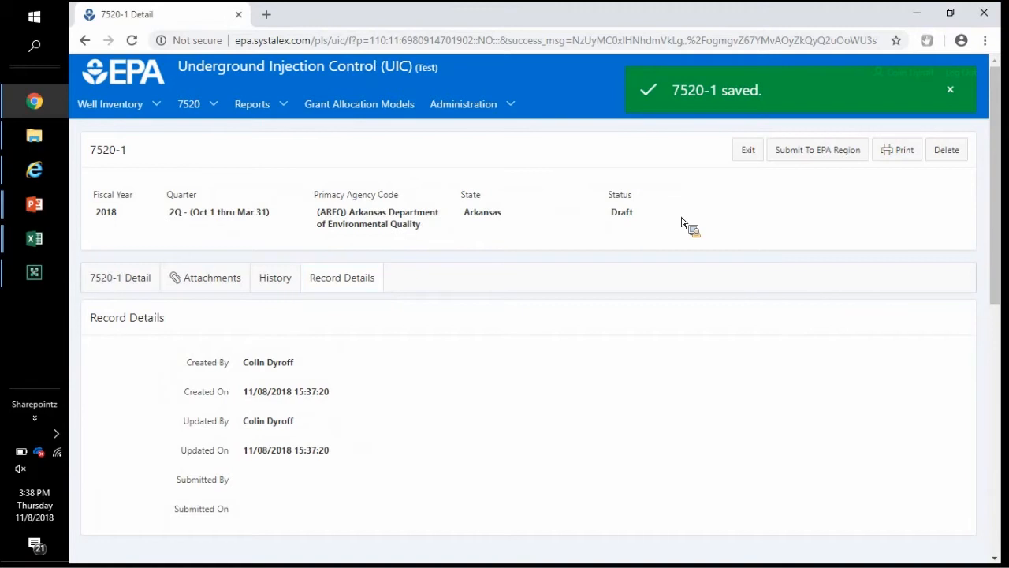
click(146, 284)
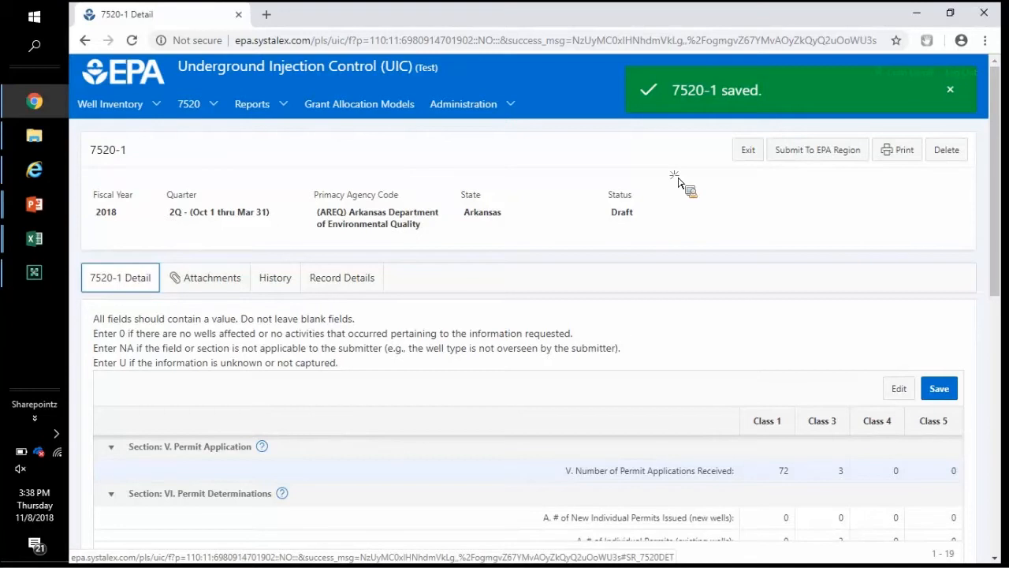
click(787, 160)
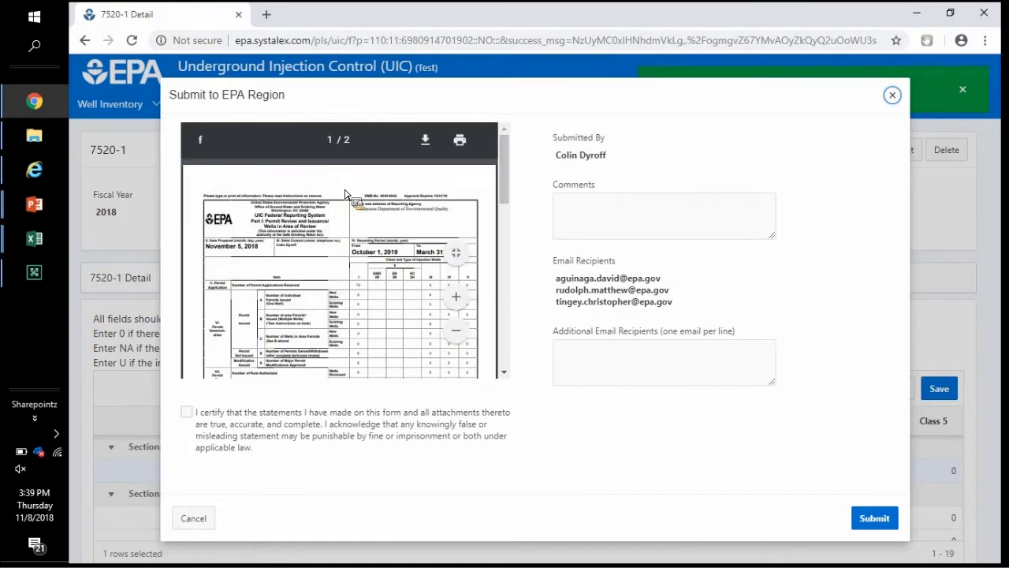
click(460, 299)
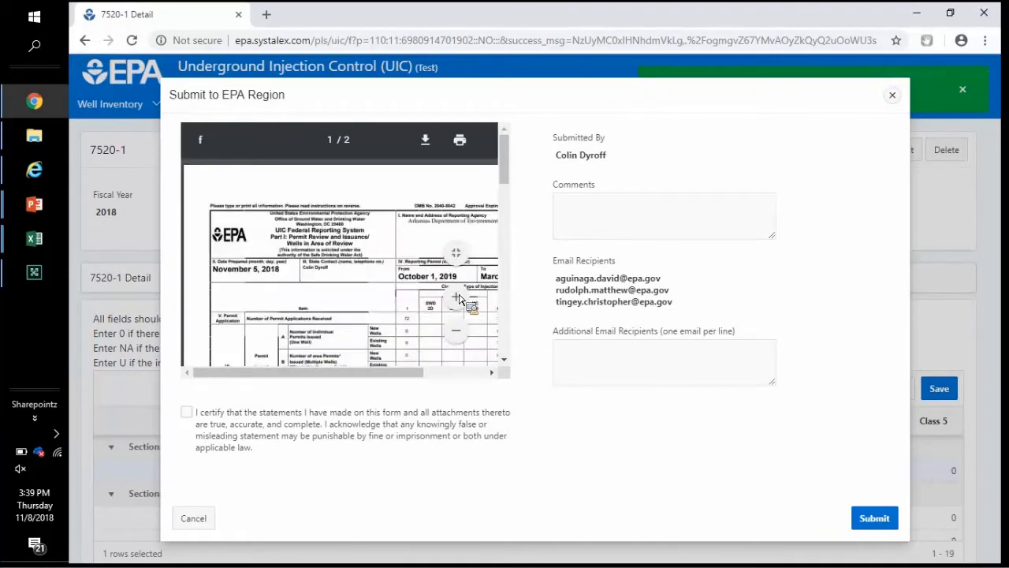
drag(350, 371, 465, 306)
click(463, 304)
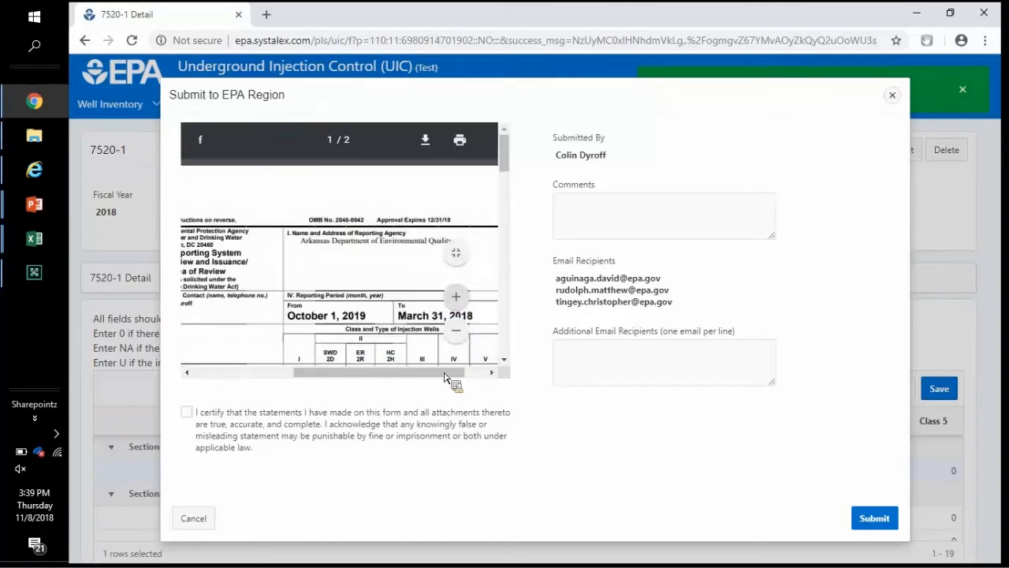
click(505, 361)
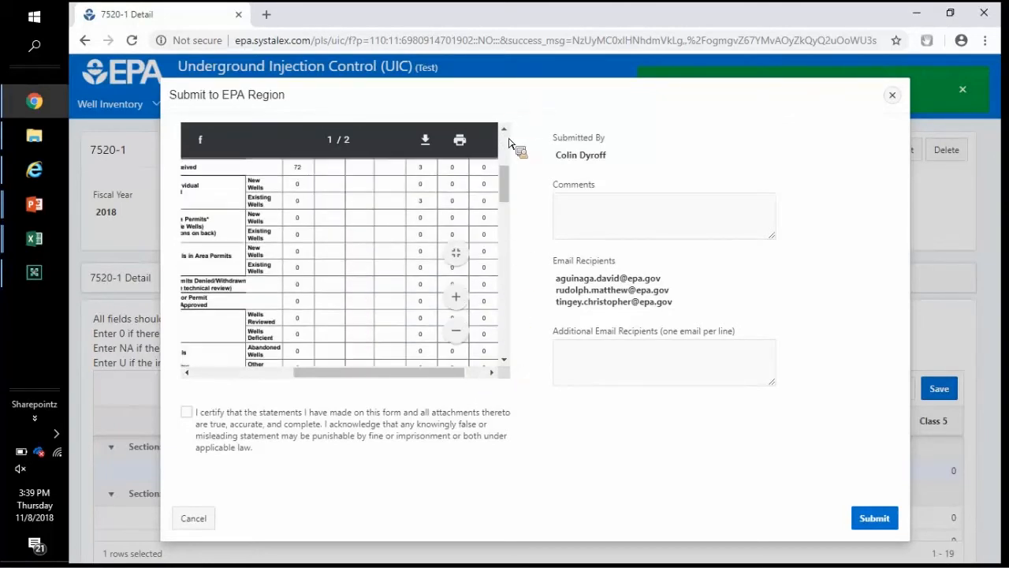
scroll(333, 191, up, 1)
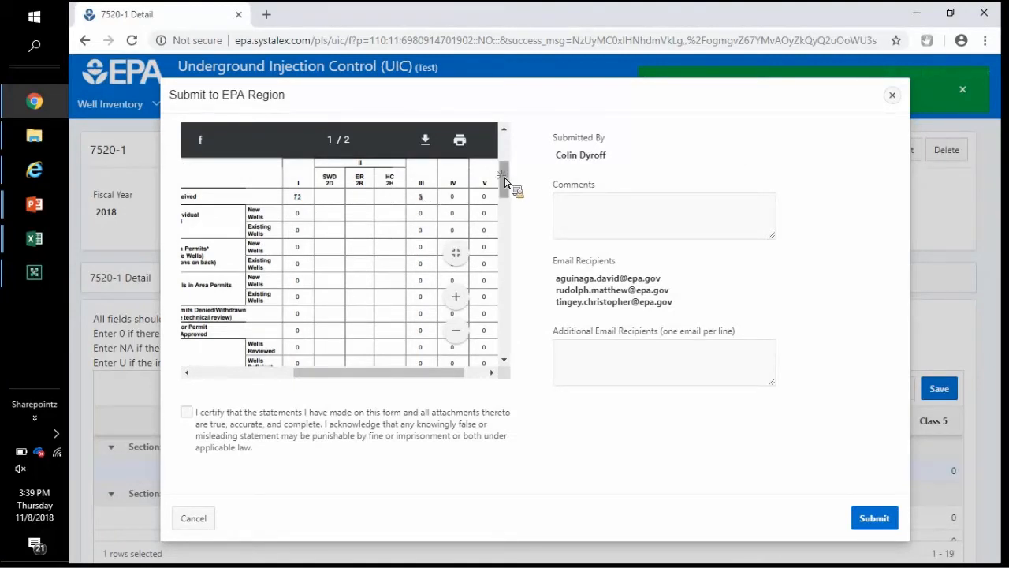
scroll(504, 179, up, 5)
drag(502, 164, 500, 171)
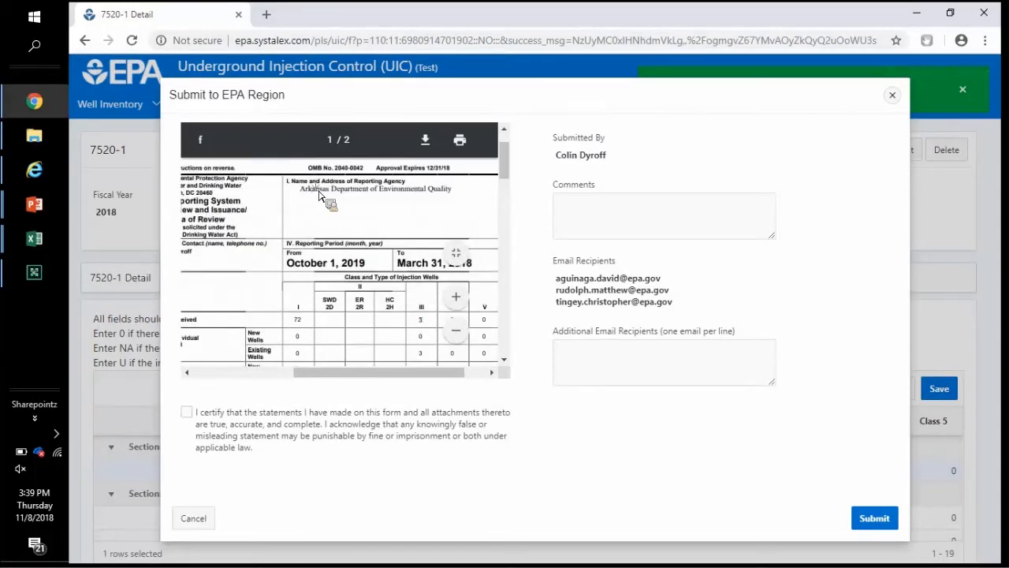
click(285, 378)
drag(374, 252, 343, 254)
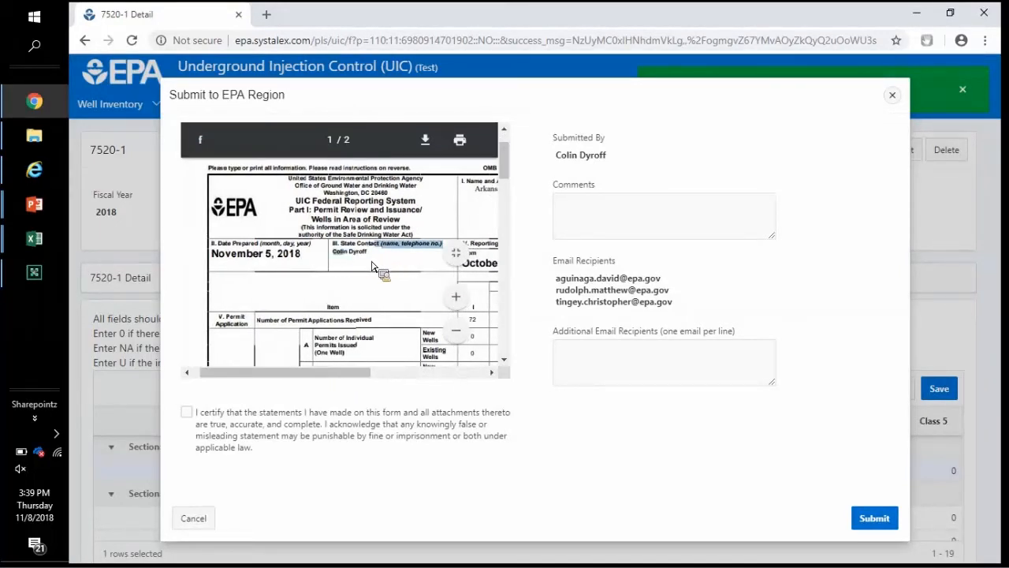
click(373, 267)
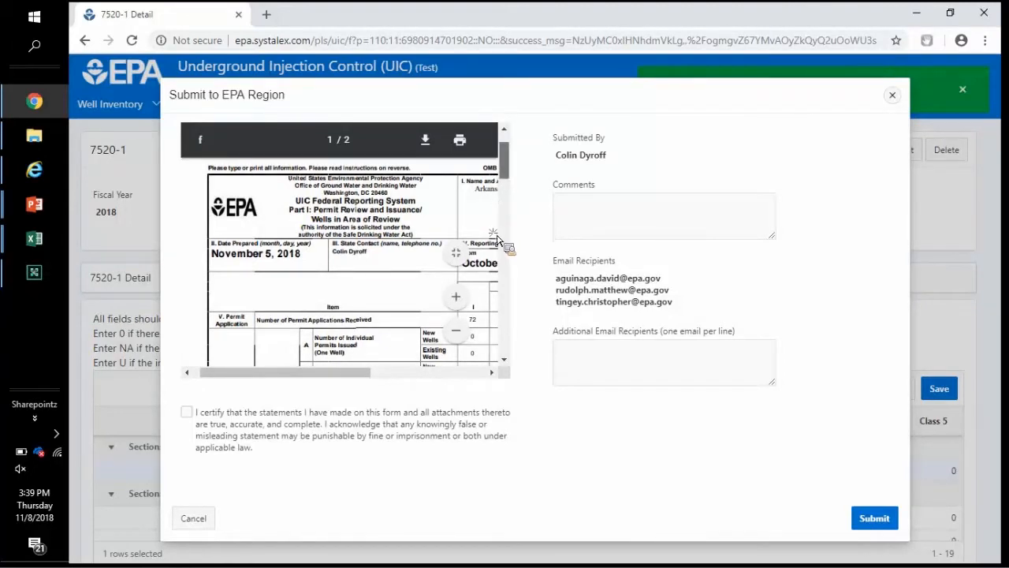
scroll(410, 315, down, 5)
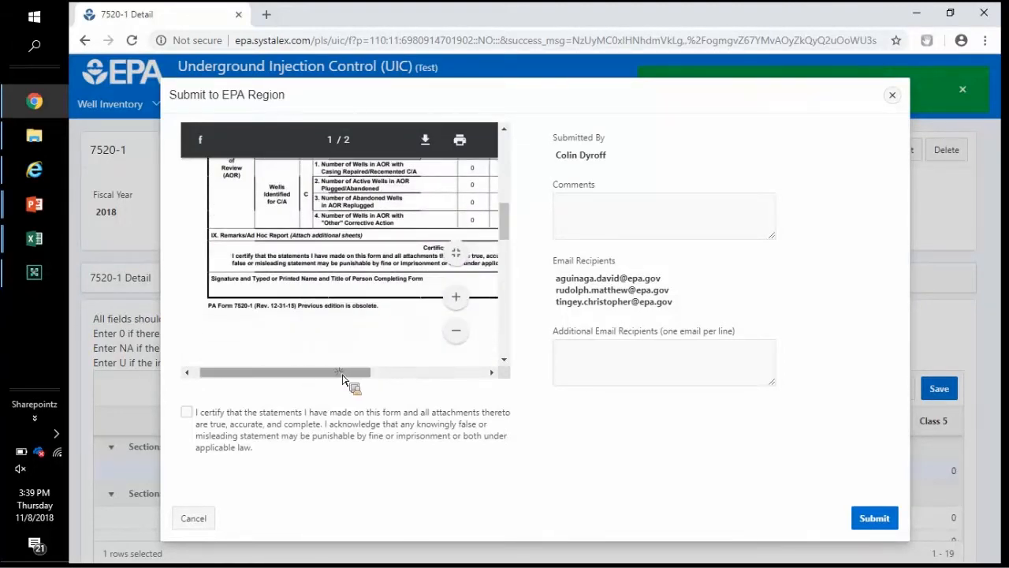
scroll(343, 378, right, 3)
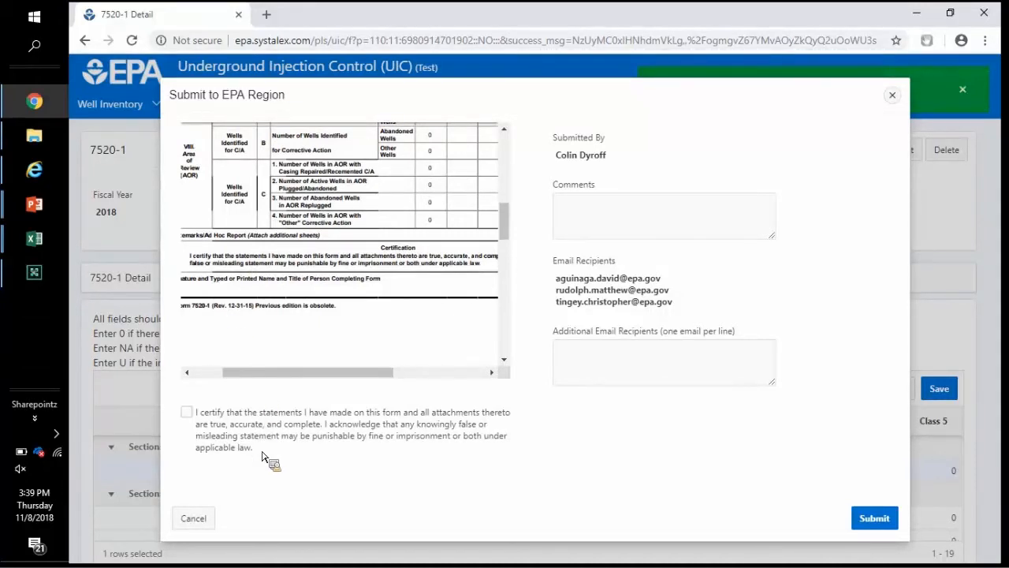
drag(254, 447, 204, 411)
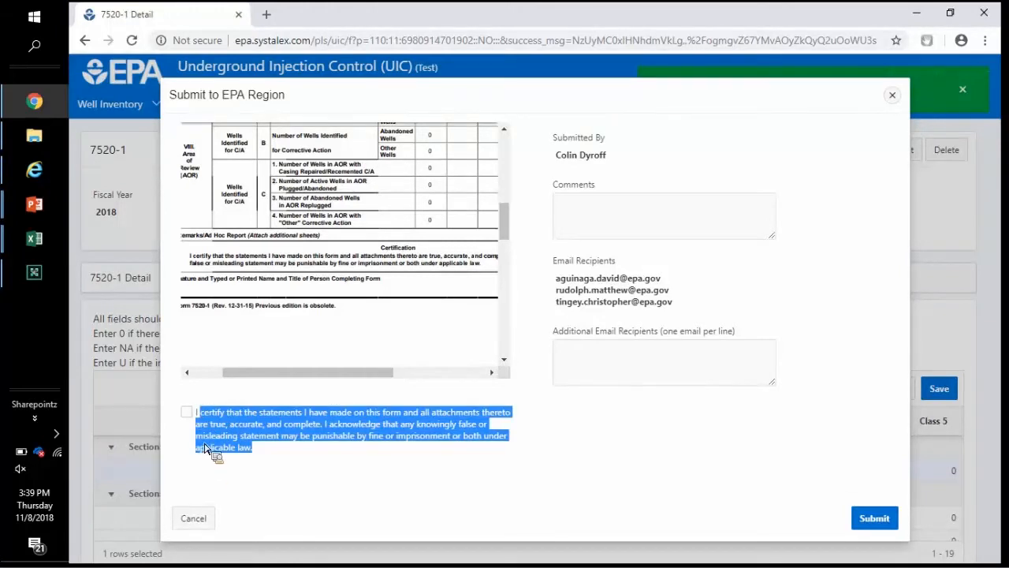
Step: Tick the certification checkbox, then review the submitter name, Comments and email recipient fields
click(206, 443)
click(187, 412)
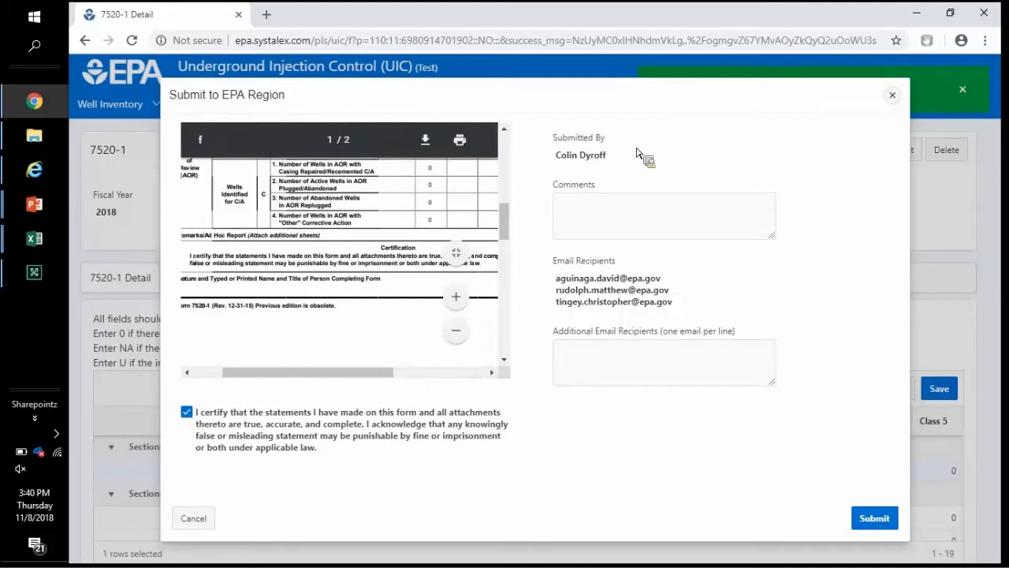
drag(611, 156, 567, 155)
click(595, 210)
click(595, 210)
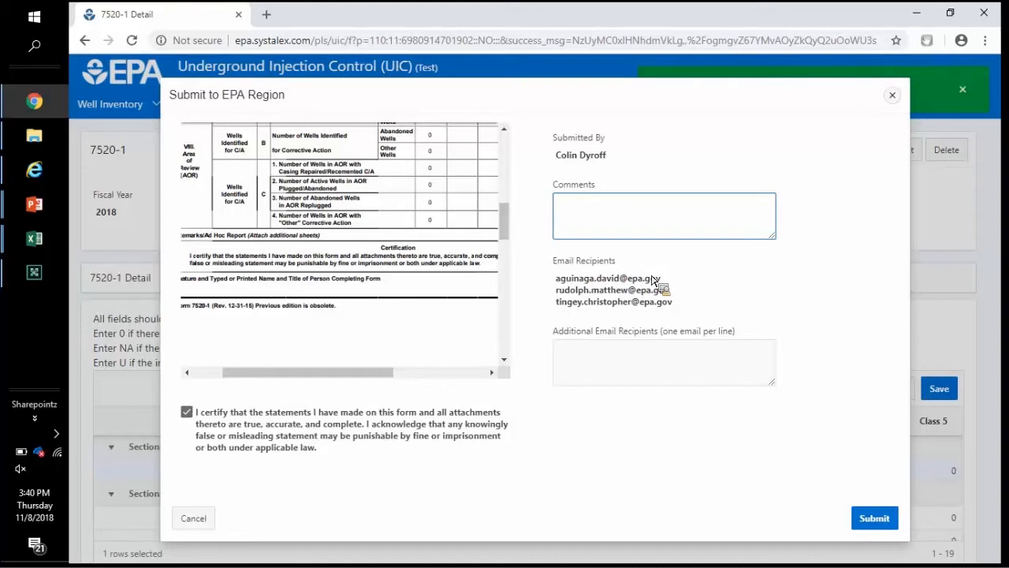
mouse_move(673, 304)
mouse_down()
mouse_move(563, 279)
mouse_move(679, 297)
mouse_up()
click(688, 292)
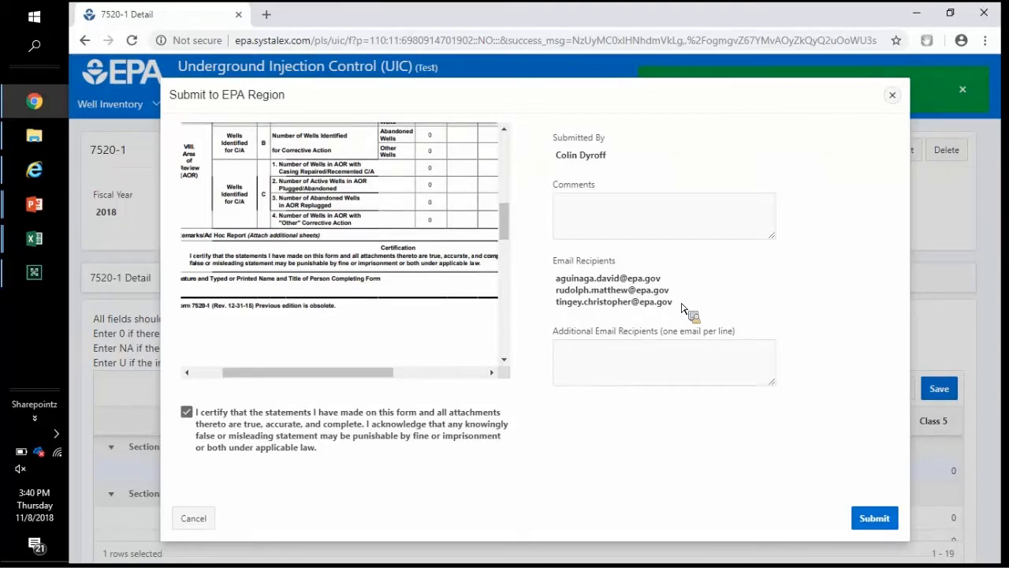
click(649, 373)
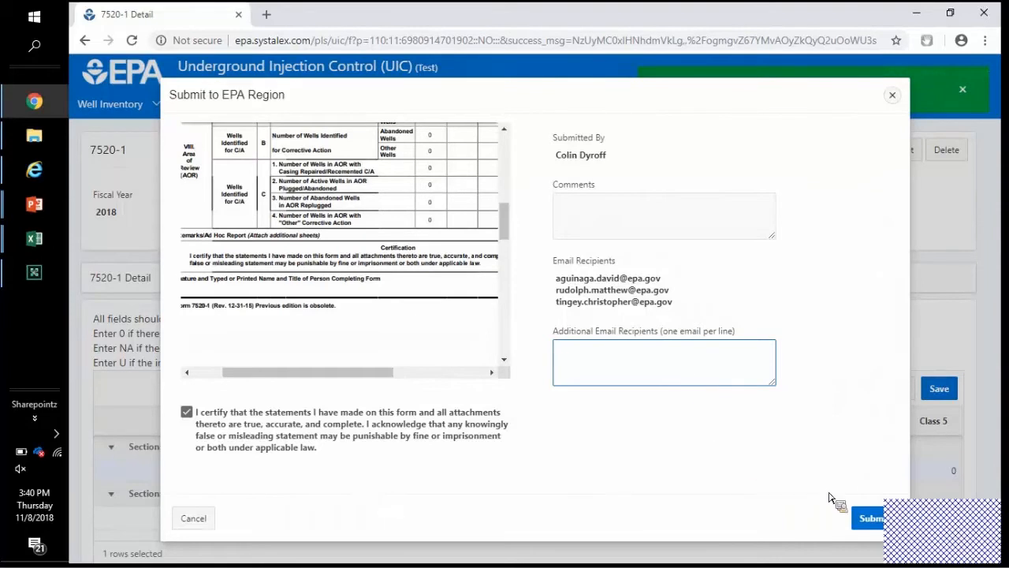
Step: Submit the 7520-1, confirm its status reads Under EPA Region Review, and return to the slide show
click(874, 519)
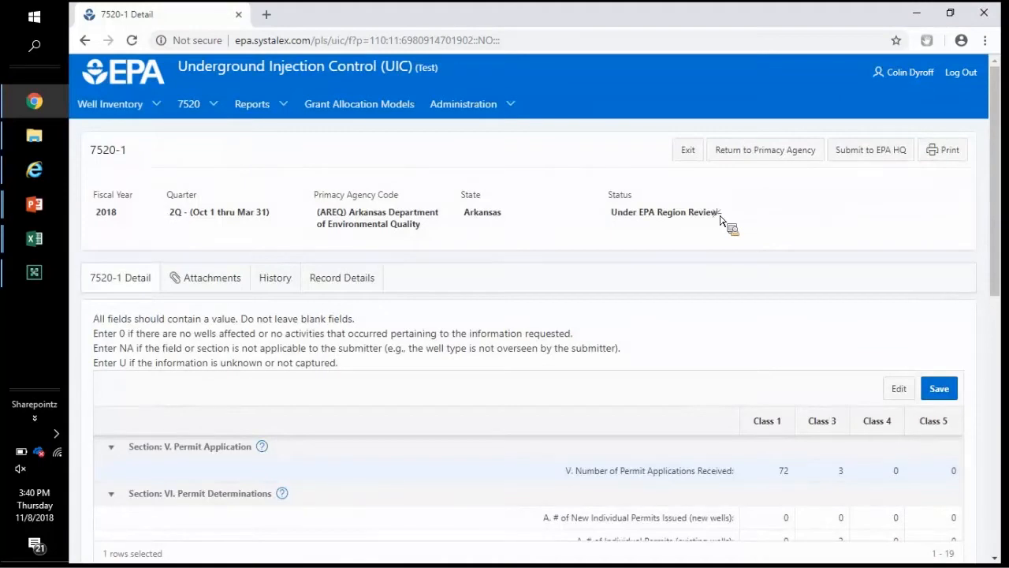
drag(615, 211, 646, 234)
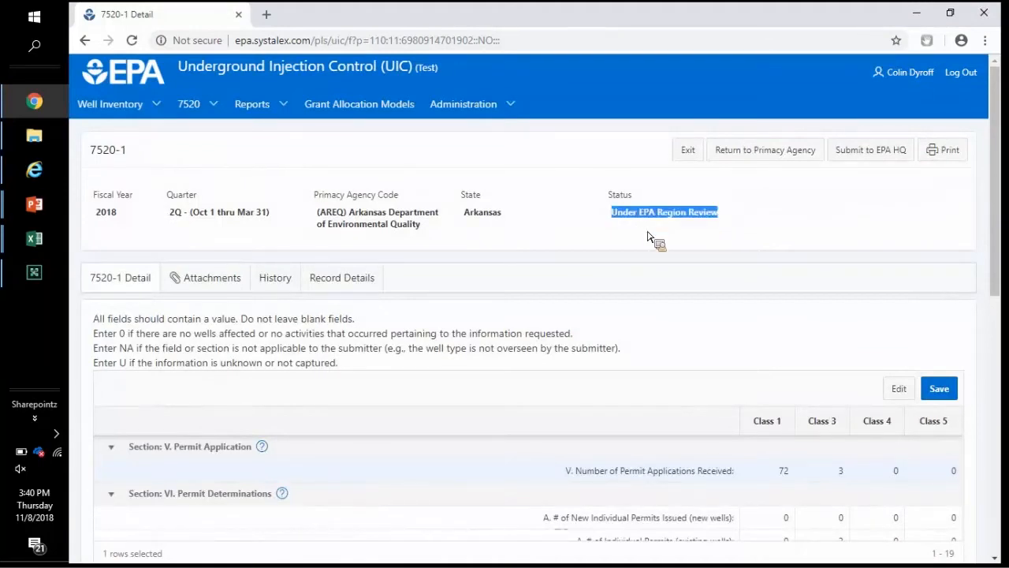
click(648, 236)
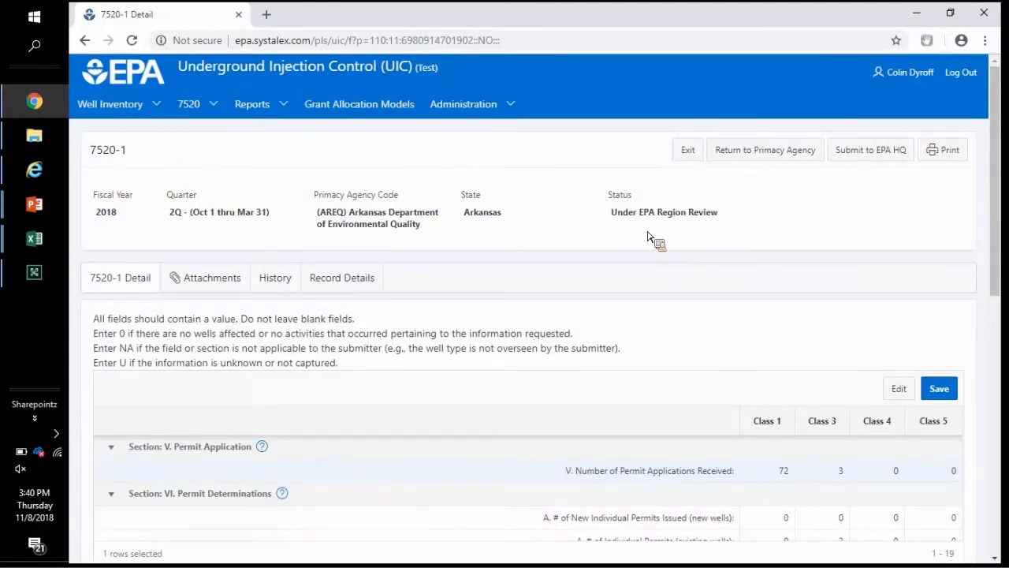
key(alt+Tab)
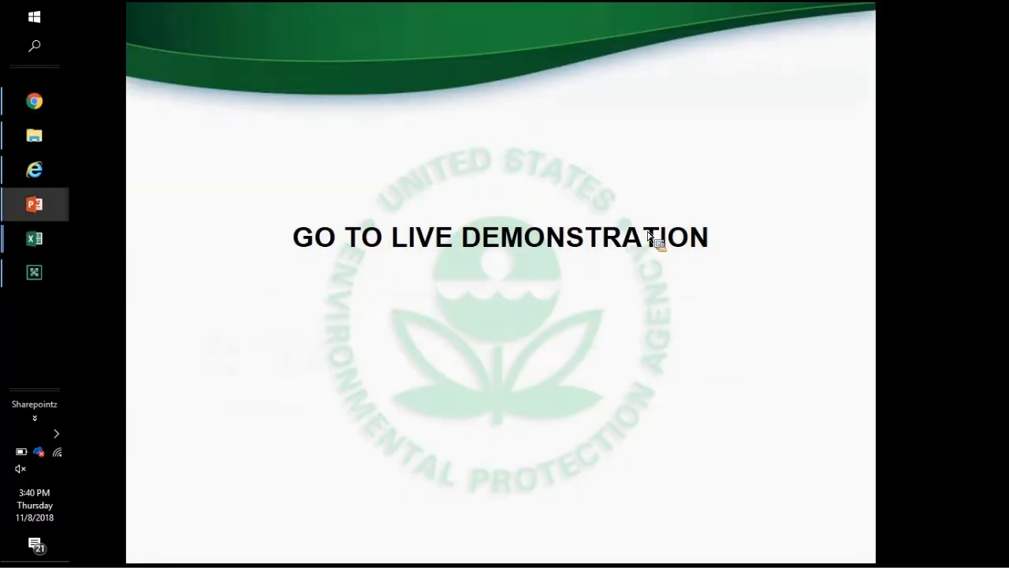
Step: Advance the slide show to the 'Manual Data Entry- 7520-4' slide
click(648, 236)
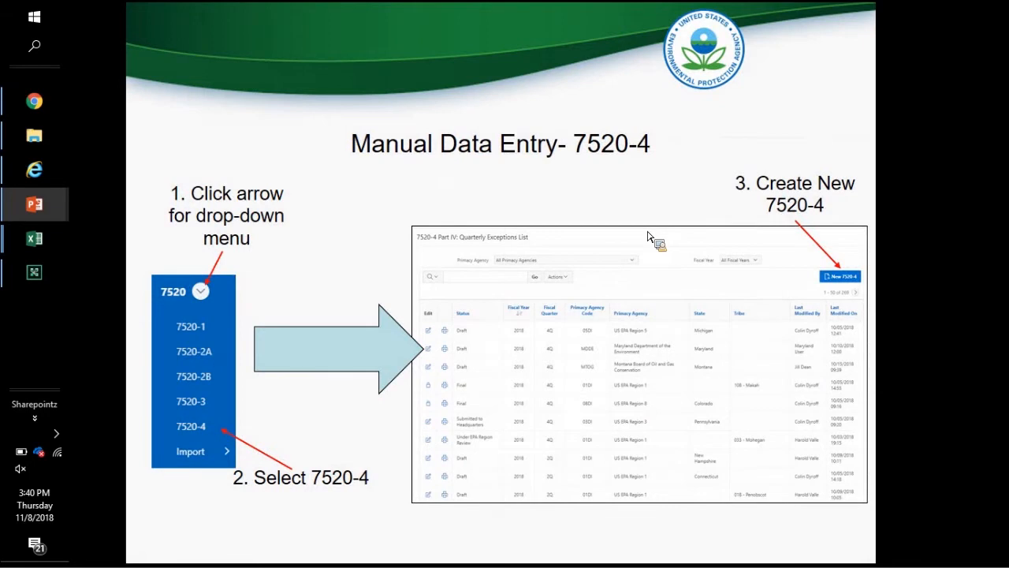
key(Right)
key(Left)
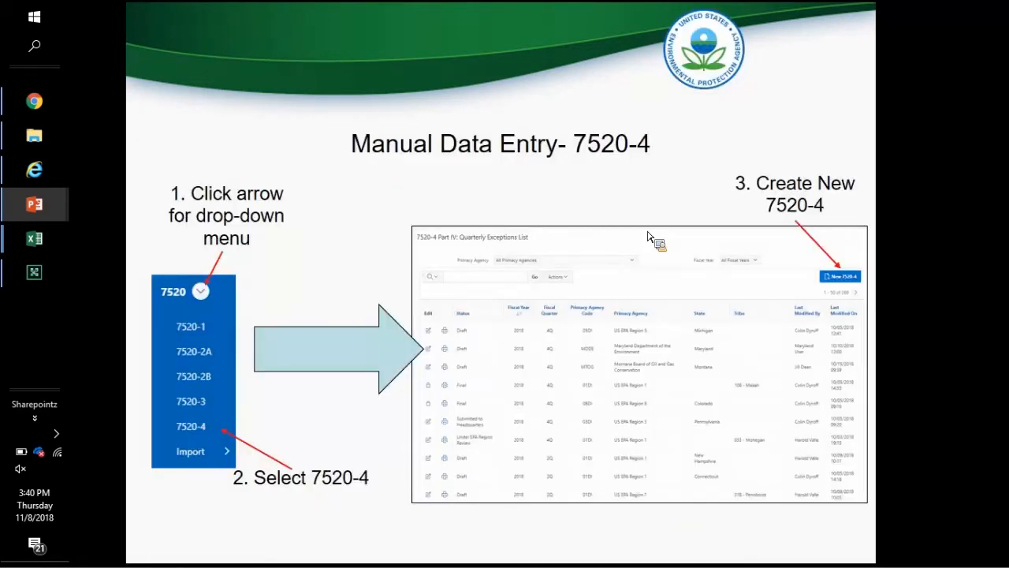
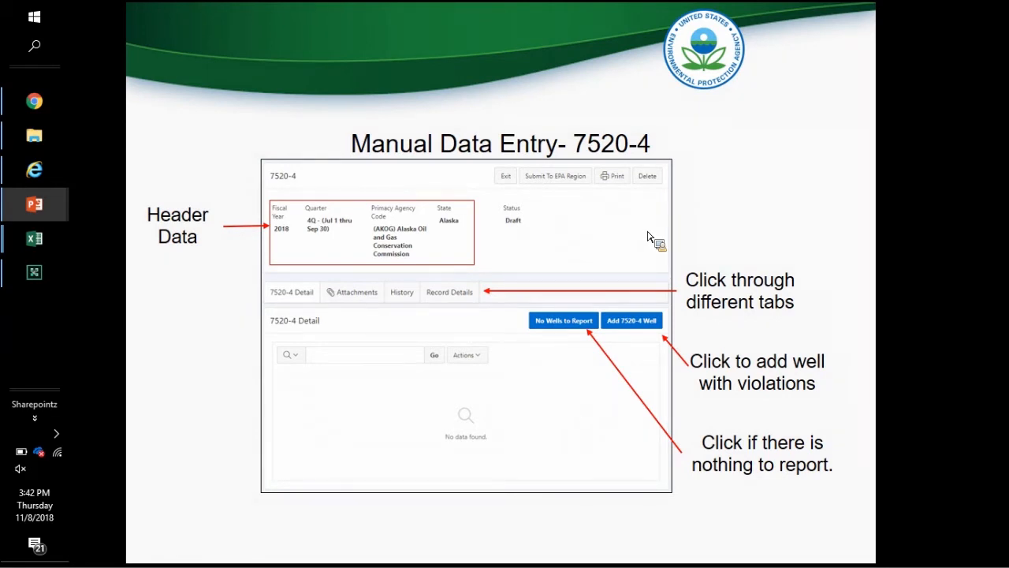
Step: Reveal the 'Submit to EPA Region' callout on the Manual Data Entry- 7520-4 slide
click(648, 237)
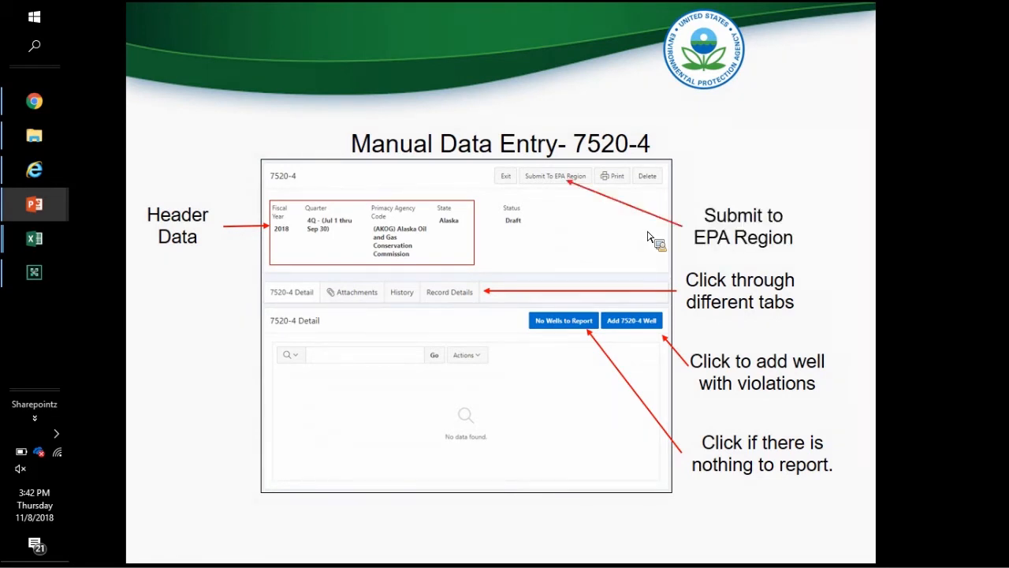
Step: Step through the 7520-4 Well form callouts, including multiple enforcement actions, to the GO TO LIVE DEMONSTRATION slide
click(648, 237)
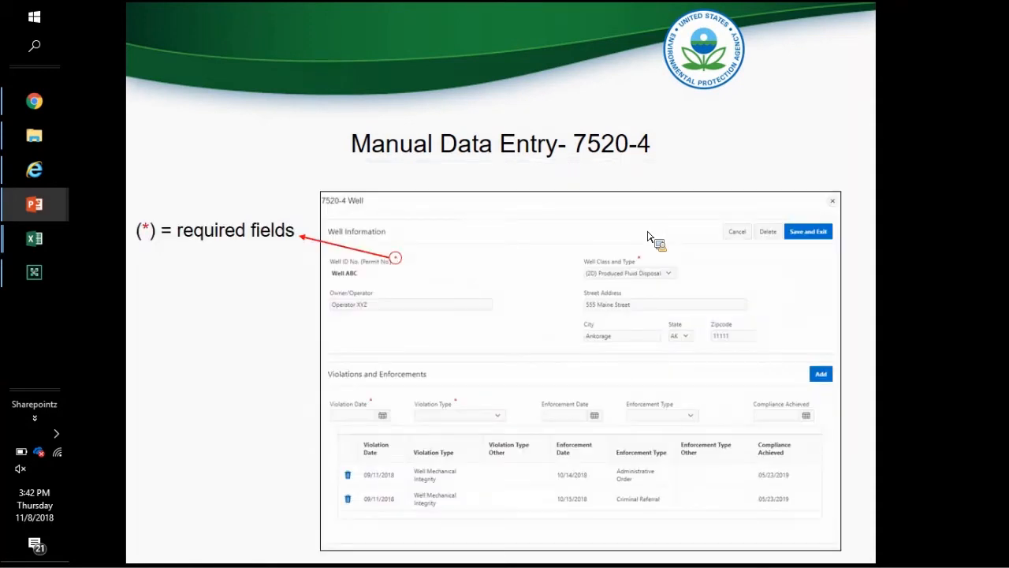
key(Left)
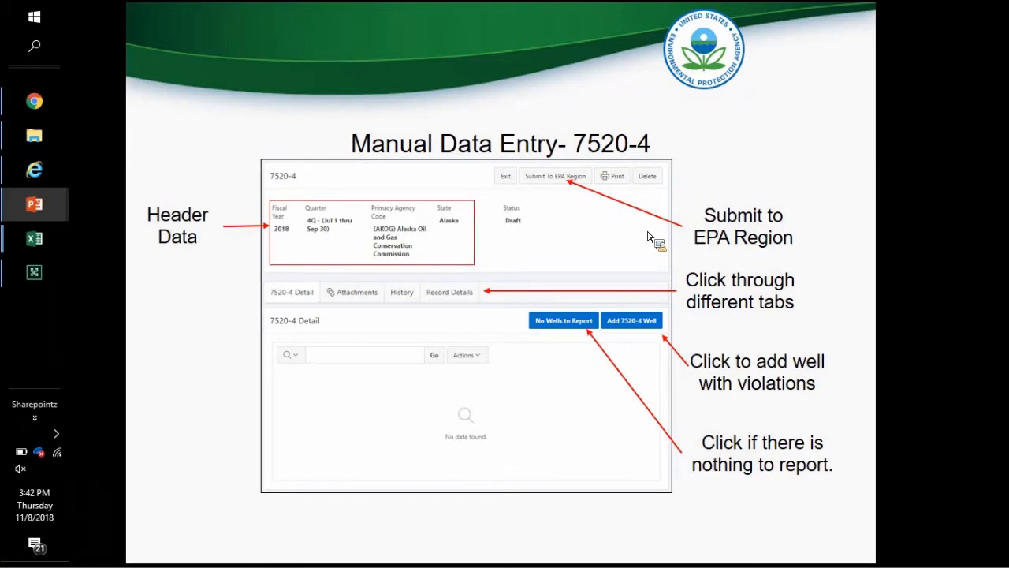
key(Right)
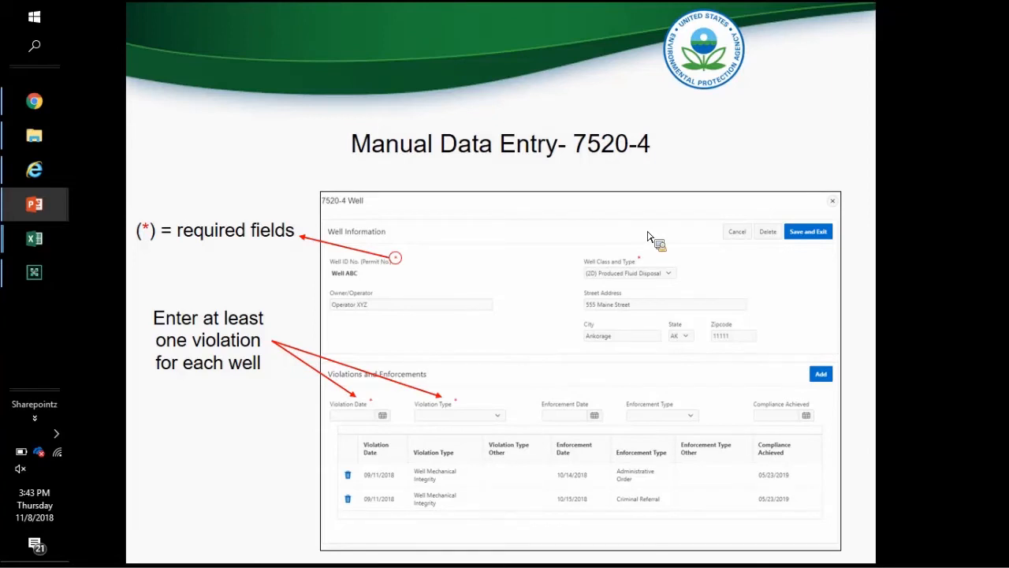
key(Right)
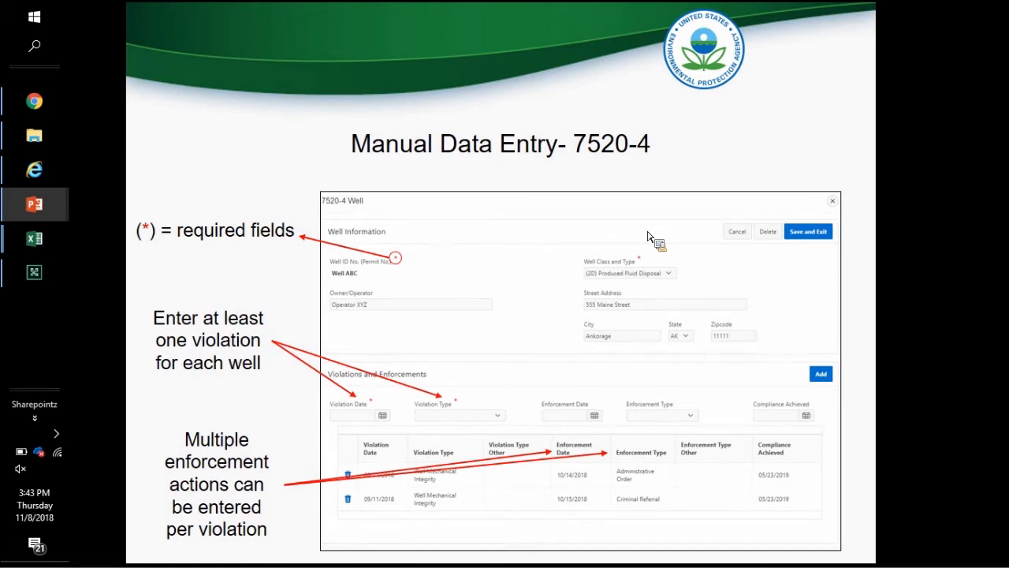
key(Right)
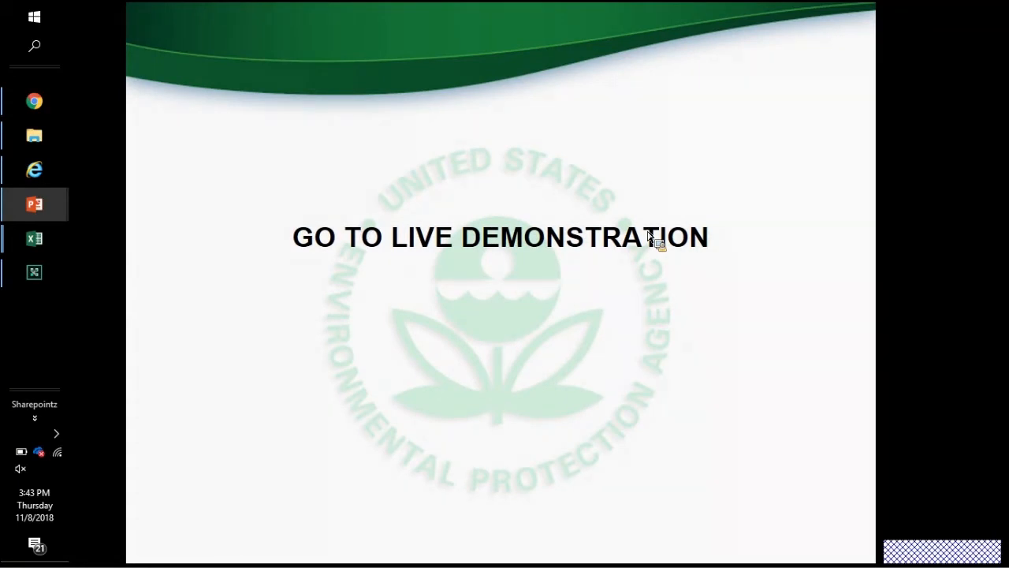
Step: In the UIC application, open the 7520-4 records list and start a new 7520-4 form
key(alt+Tab)
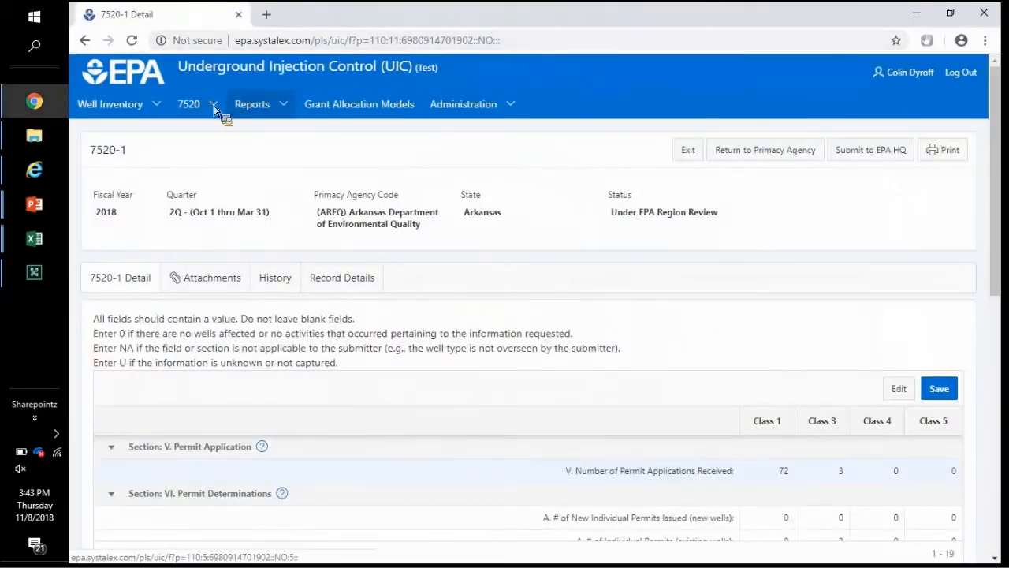
click(214, 105)
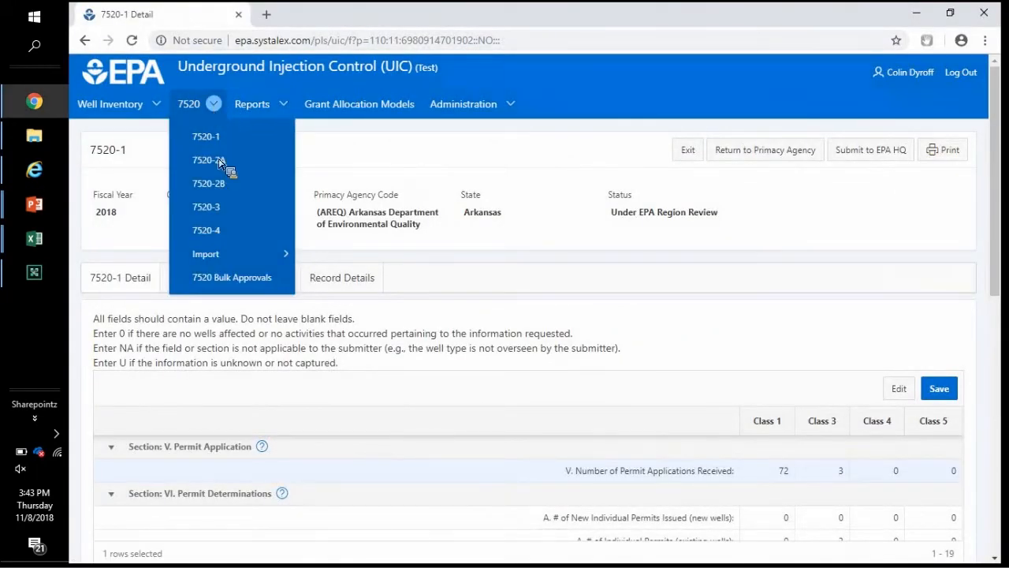
click(214, 231)
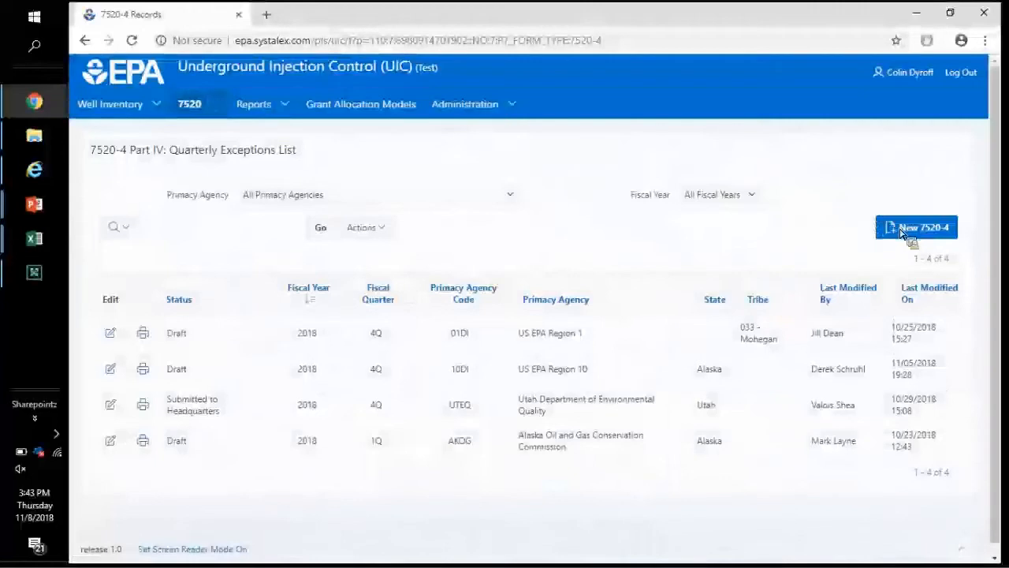
click(903, 229)
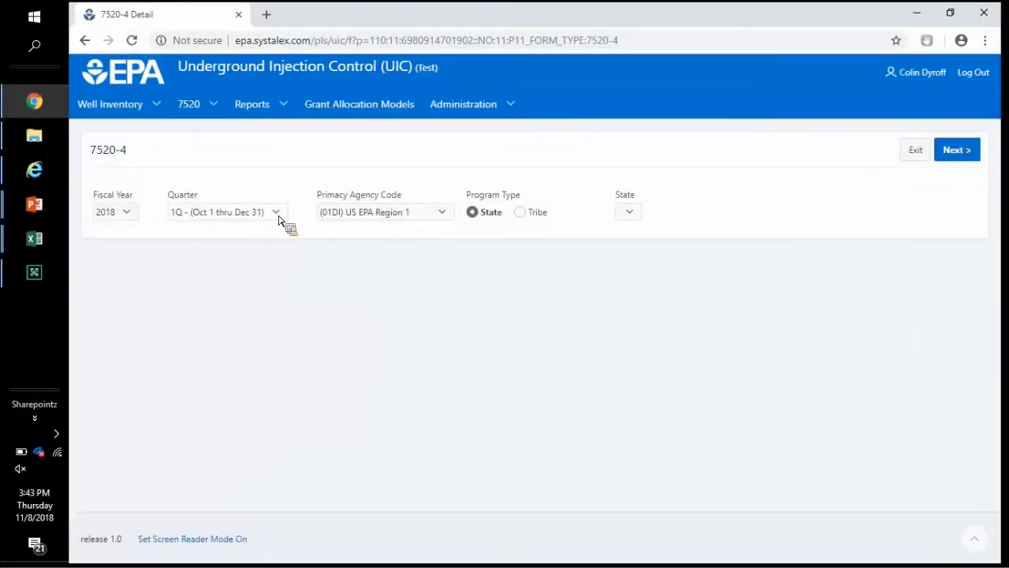
Step: Set quarter 3Q (Apr 1 thru Jun 30) and primacy agency AREQ (Arkansas), then create the draft
click(278, 214)
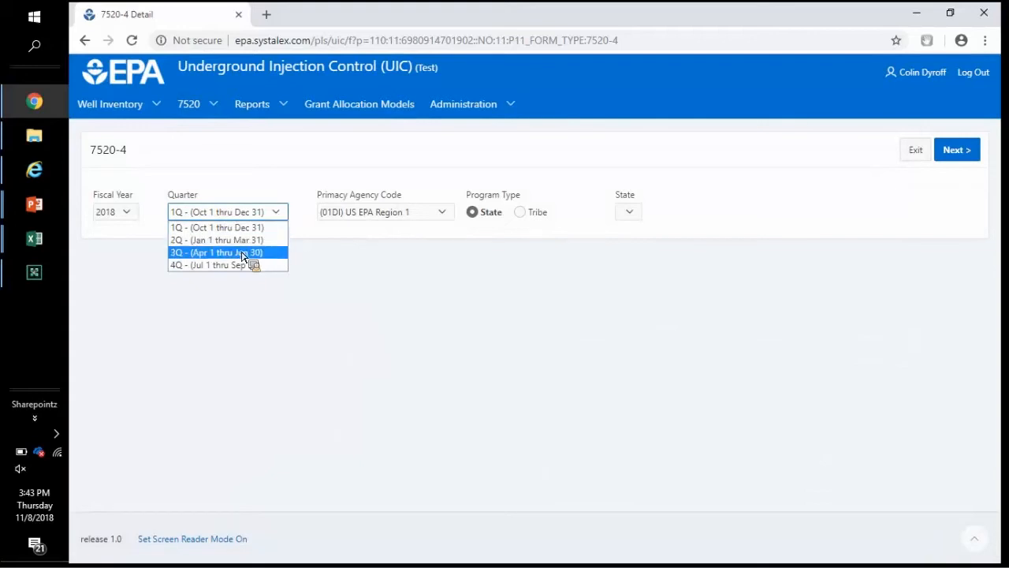
click(249, 253)
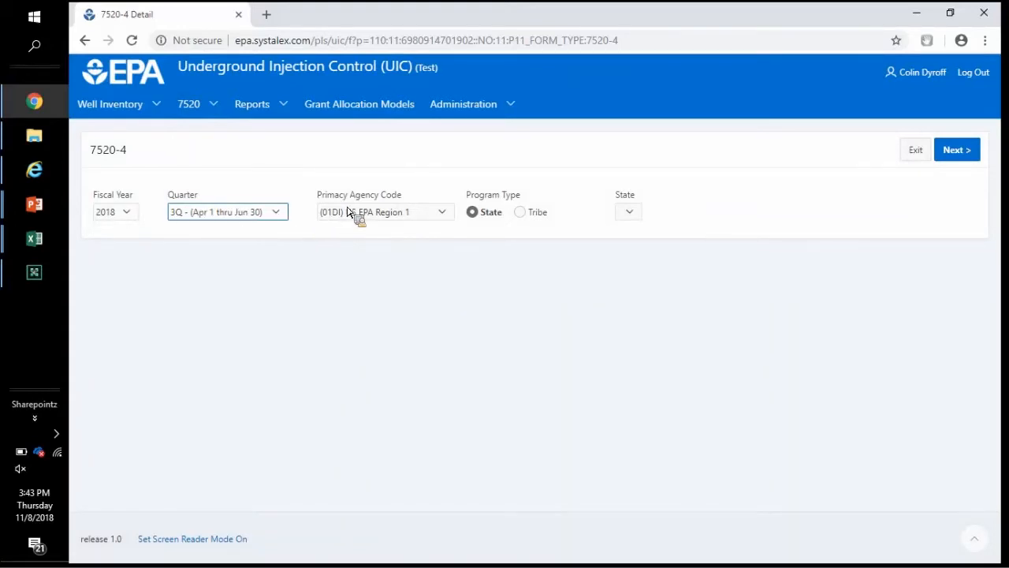
click(383, 212)
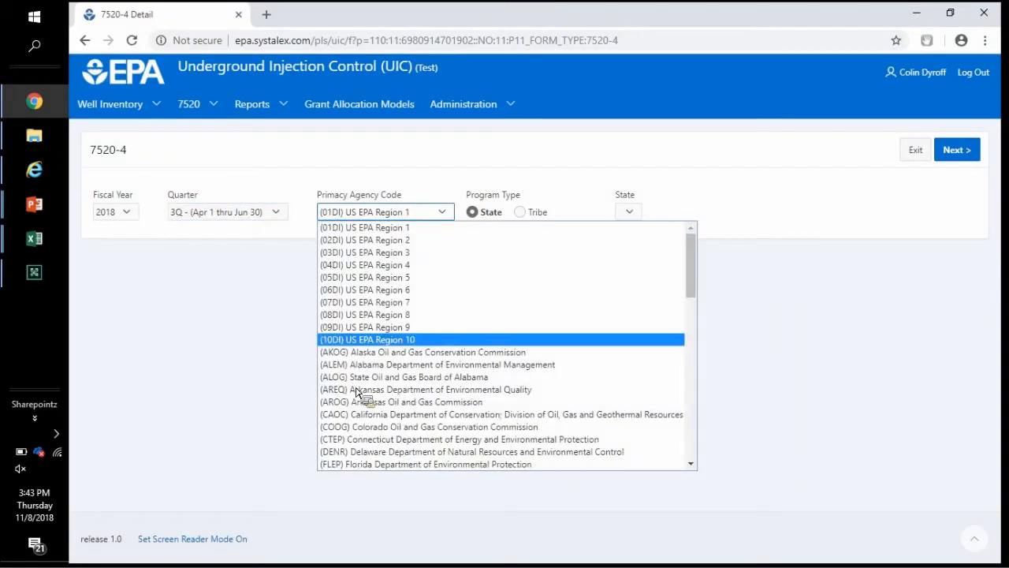
key(Return)
click(956, 154)
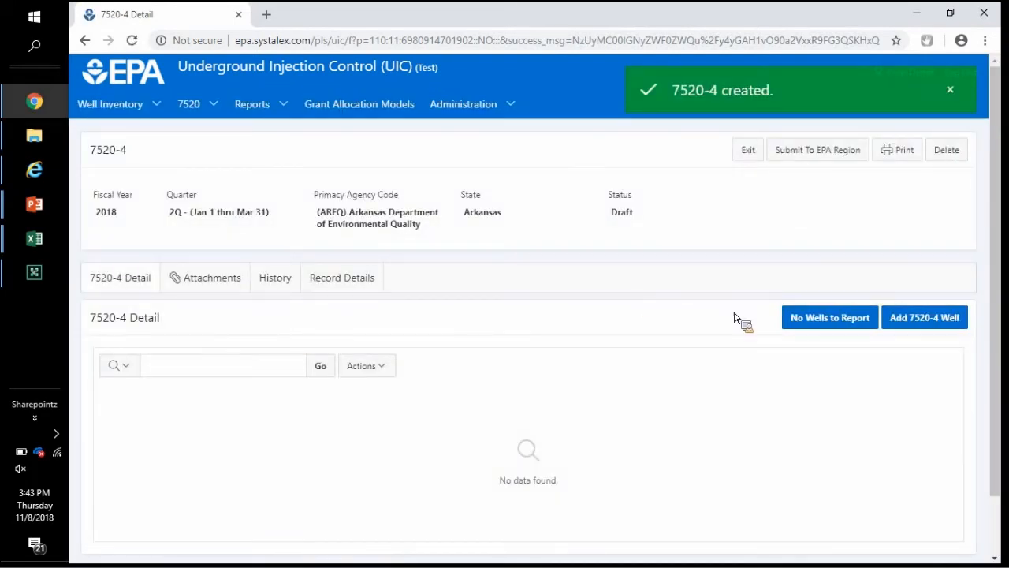
Step: Add a violation well with ID 'Well 123' and well class '(5) Class 5', moving on to Owner/Operator
click(924, 318)
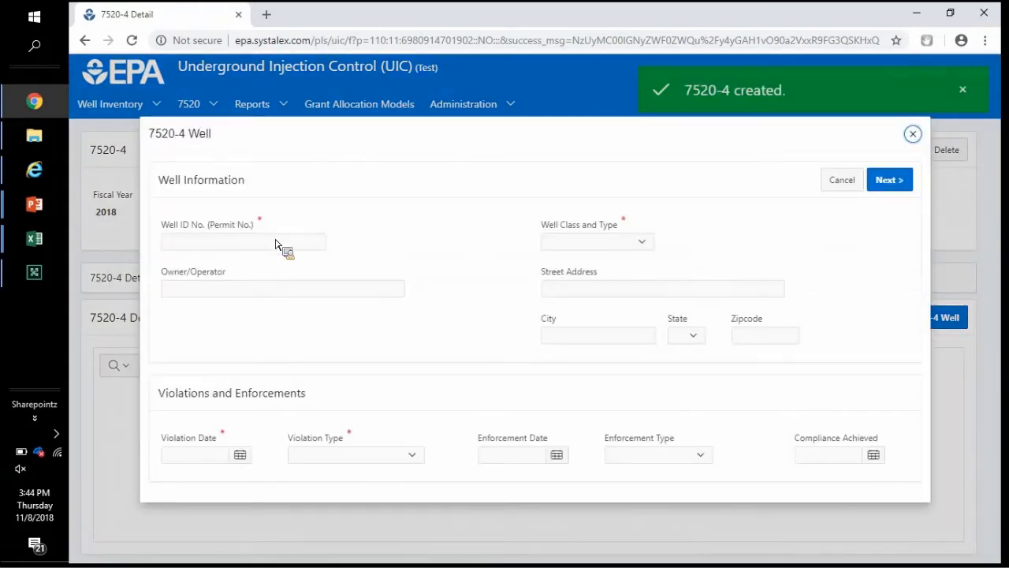
click(266, 248)
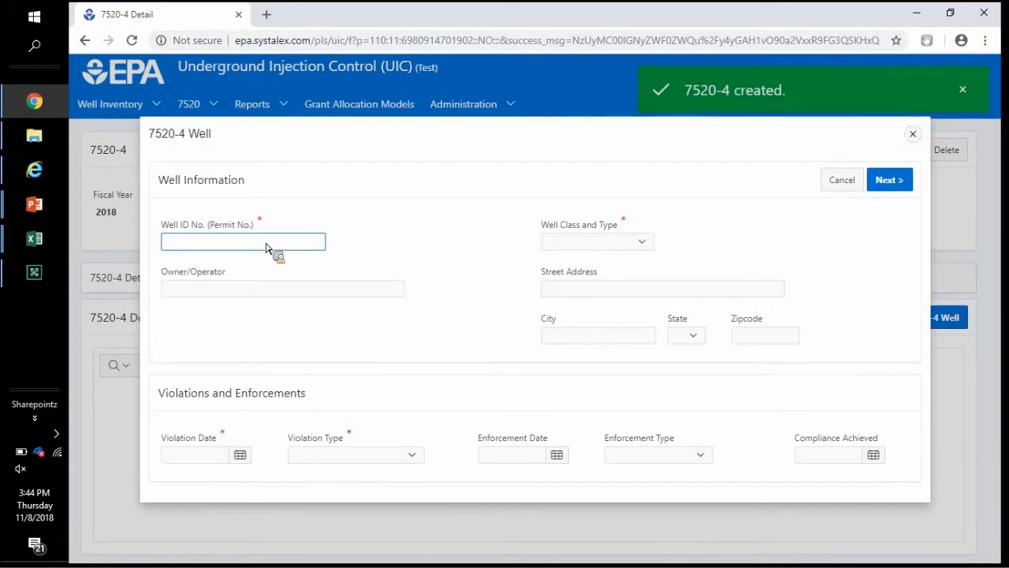
text(Well 123)
click(569, 251)
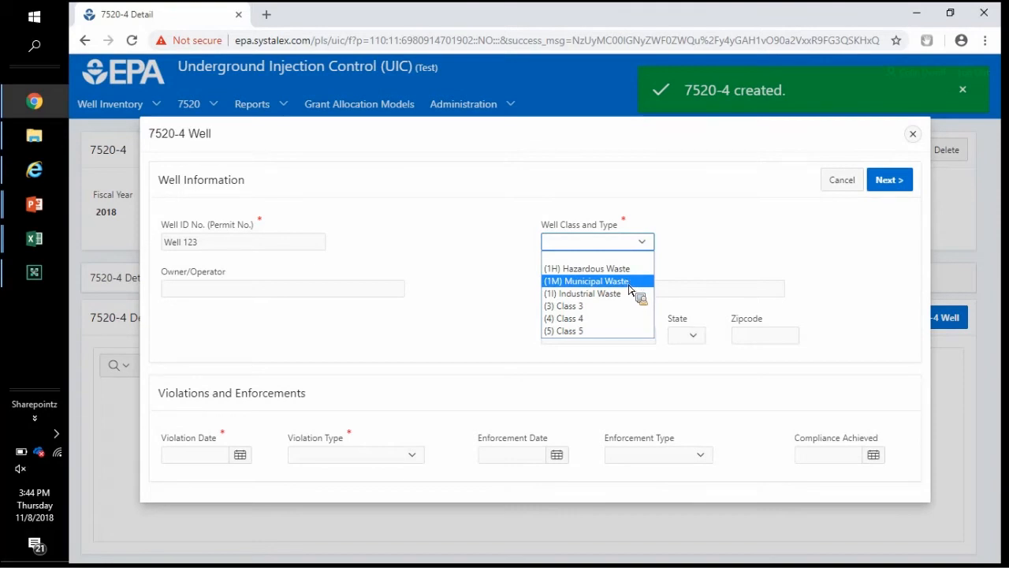
click(588, 331)
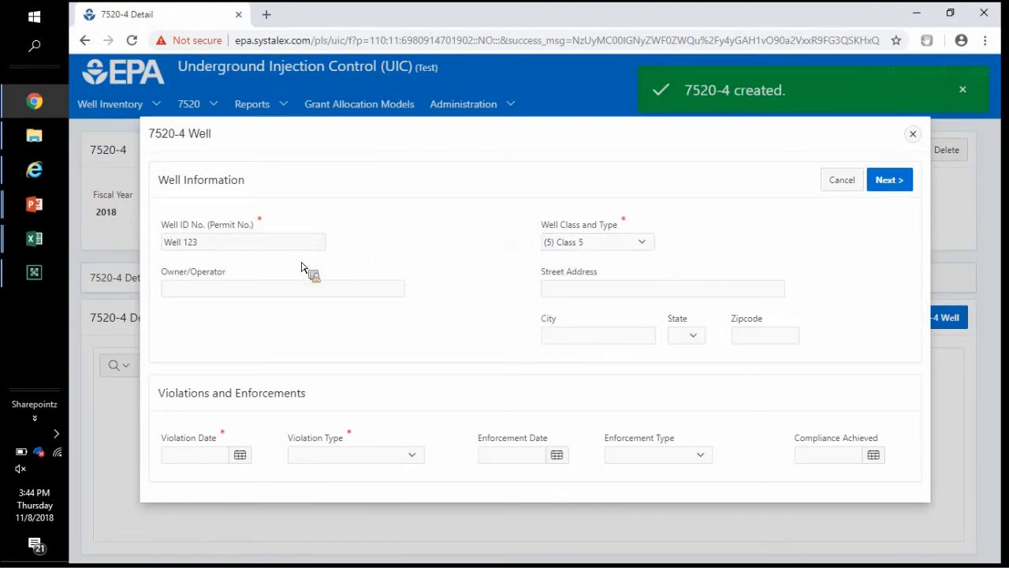
click(237, 292)
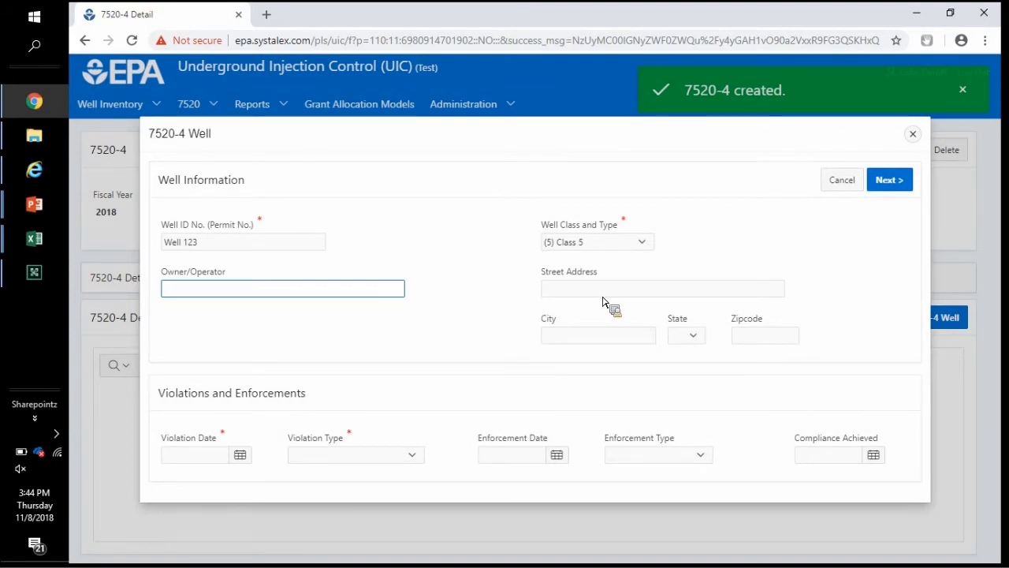
Step: Set the violation date to 12/13/2017 using the calendar
click(239, 457)
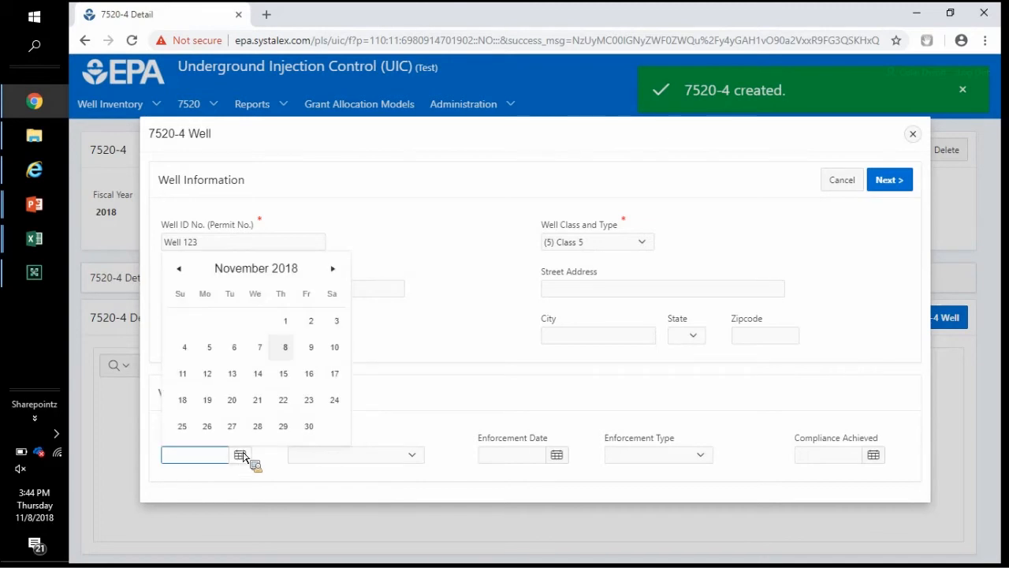
click(180, 270)
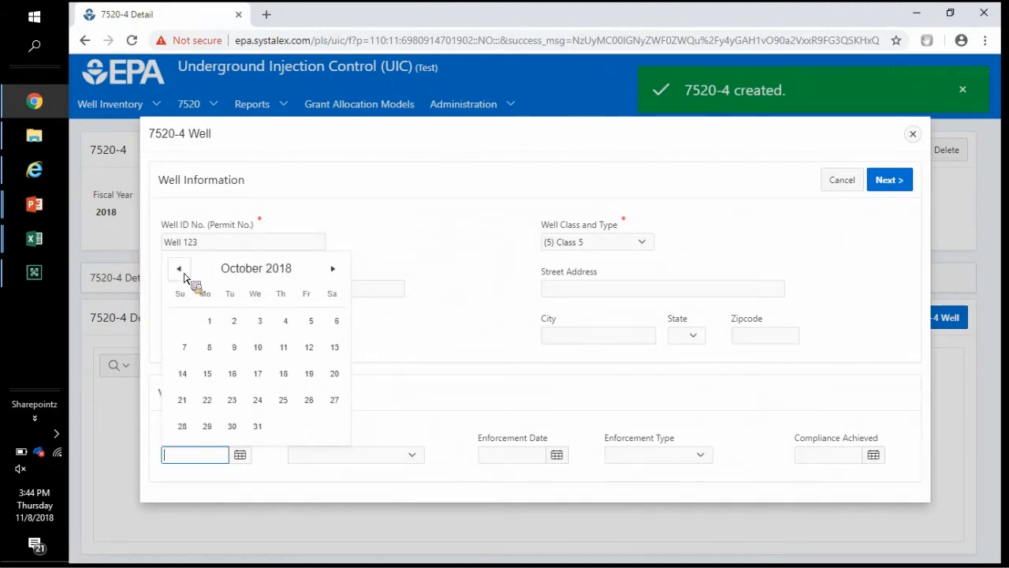
click(183, 273)
click(184, 273)
click(184, 274)
click(183, 275)
click(184, 275)
click(184, 275)
click(183, 275)
click(184, 274)
click(183, 274)
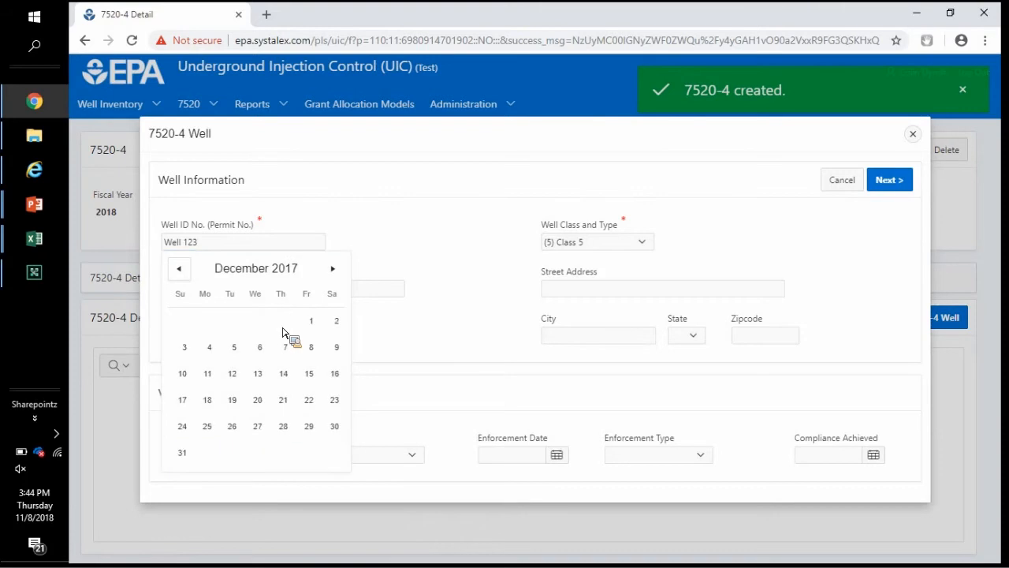
click(266, 376)
click(258, 374)
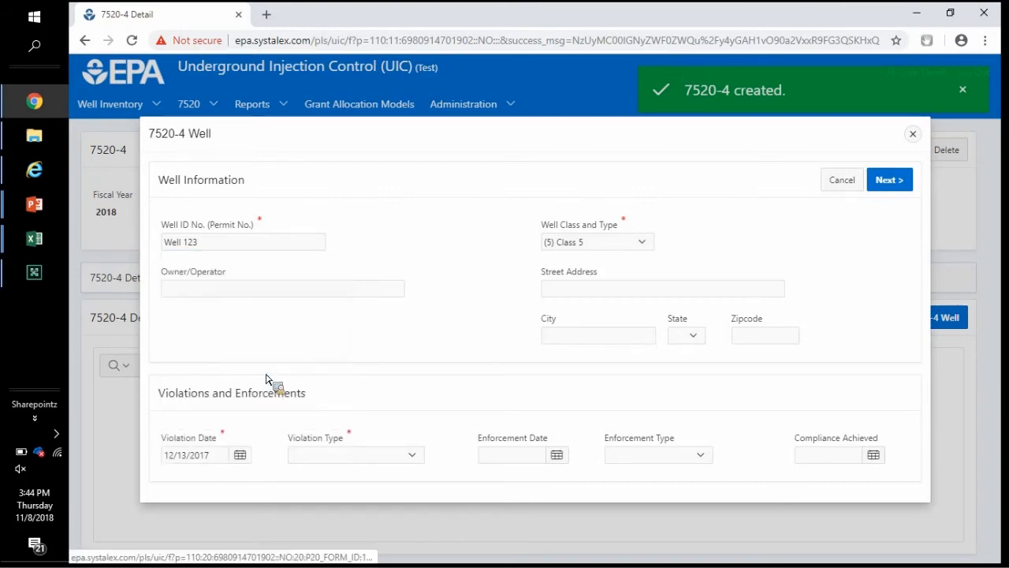
Step: Choose Plugging and Abandonment as the violation type and save the well's violation
click(338, 457)
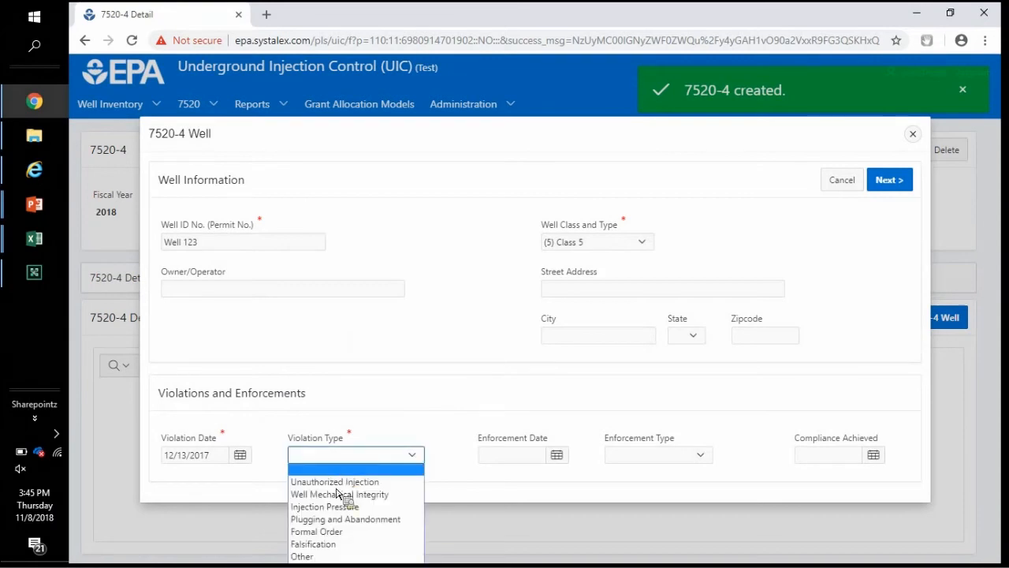
key(Down)
key(Down)
key(Down)
key(Down)
key(Return)
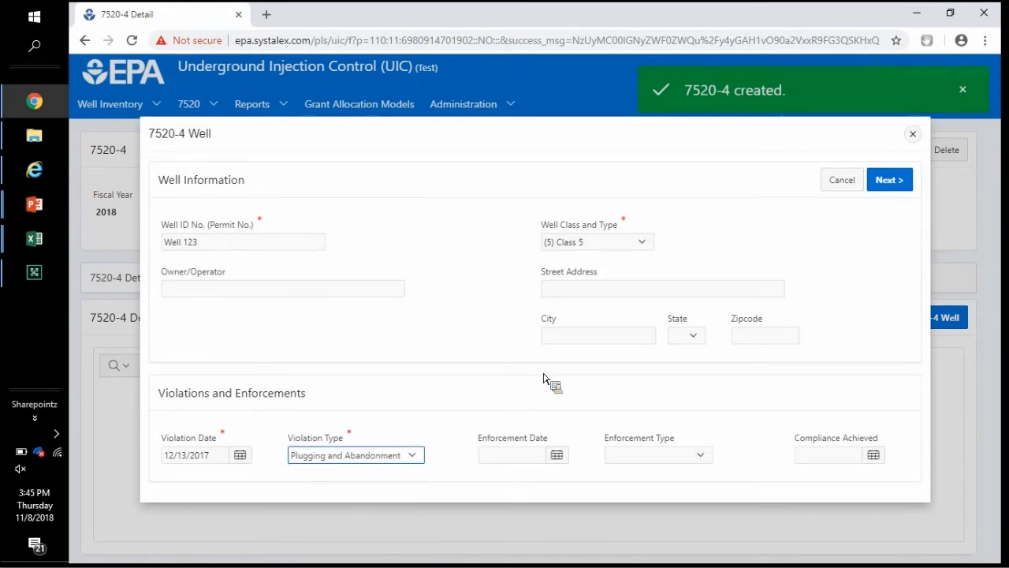
click(544, 395)
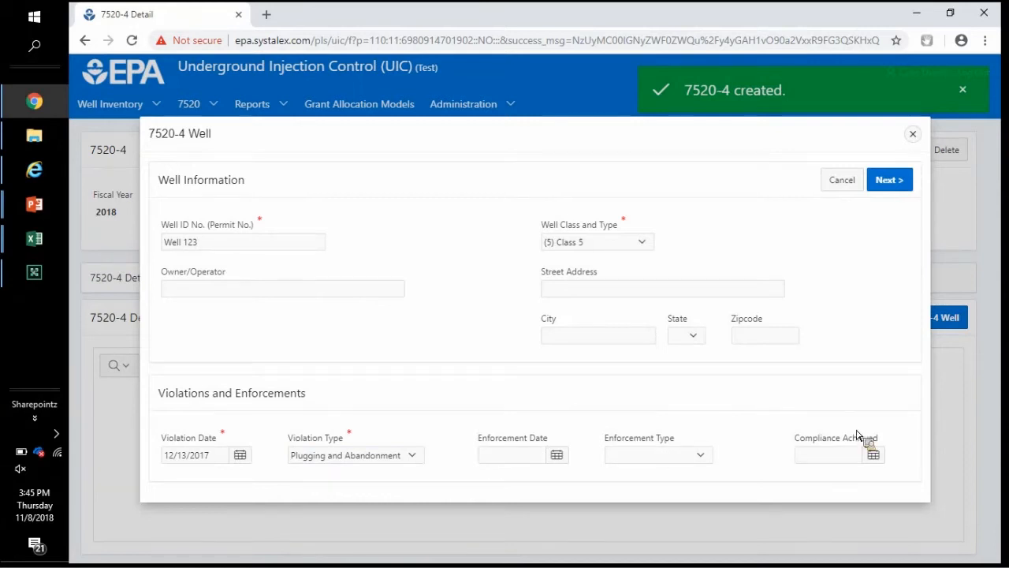
click(911, 184)
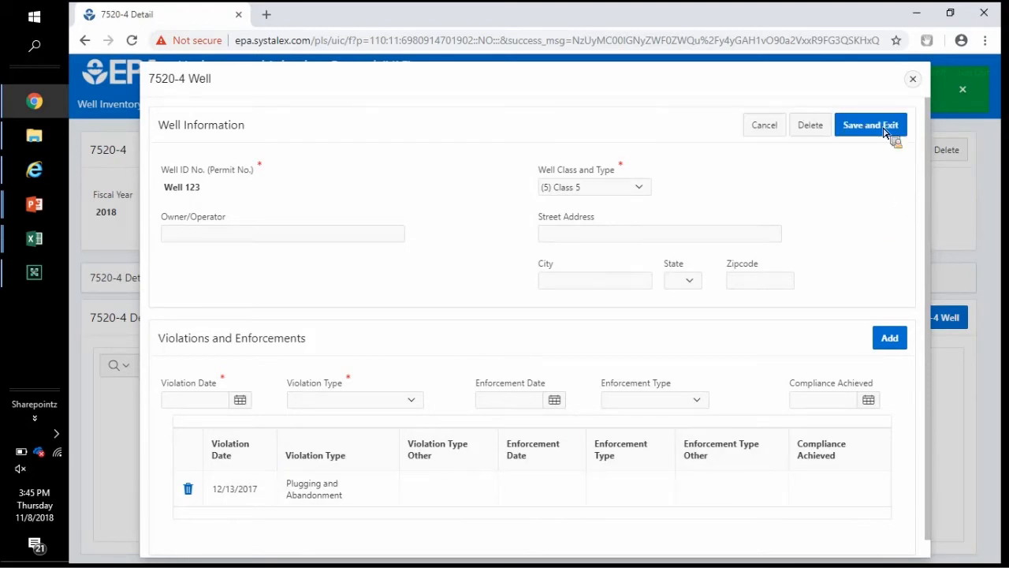
Step: Save and exit the Well 123 entry, then begin submitting the 7520-4 to EPA Region
click(889, 134)
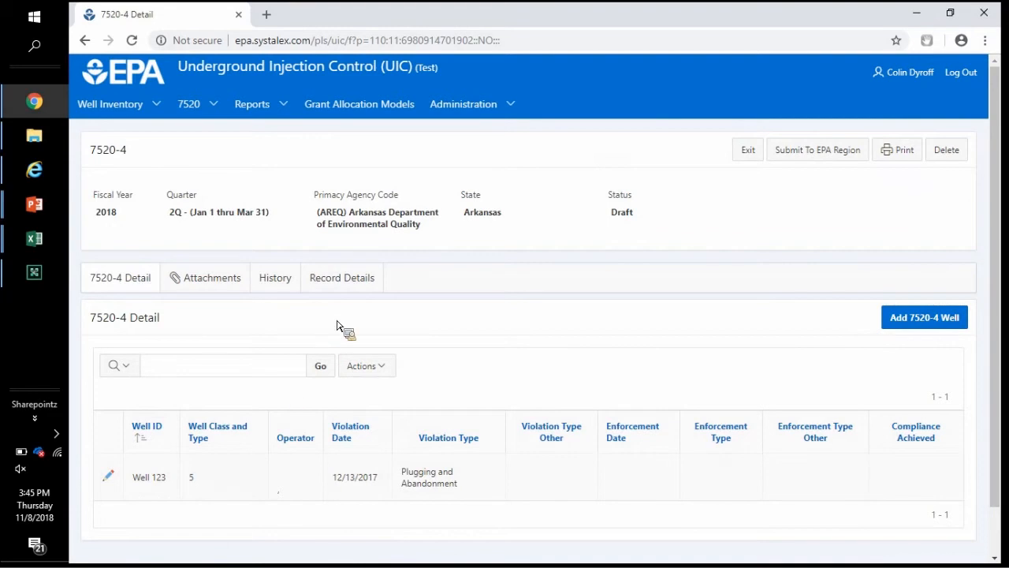
click(832, 154)
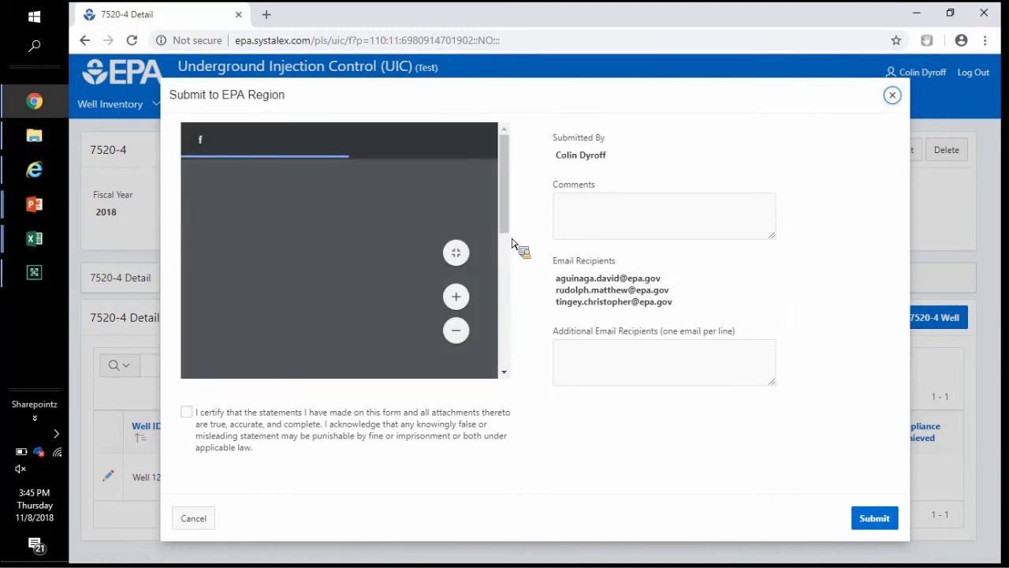
Step: Zoom in and pan around the 7520-4 Quarterly Exceptions List PDF preview
click(464, 302)
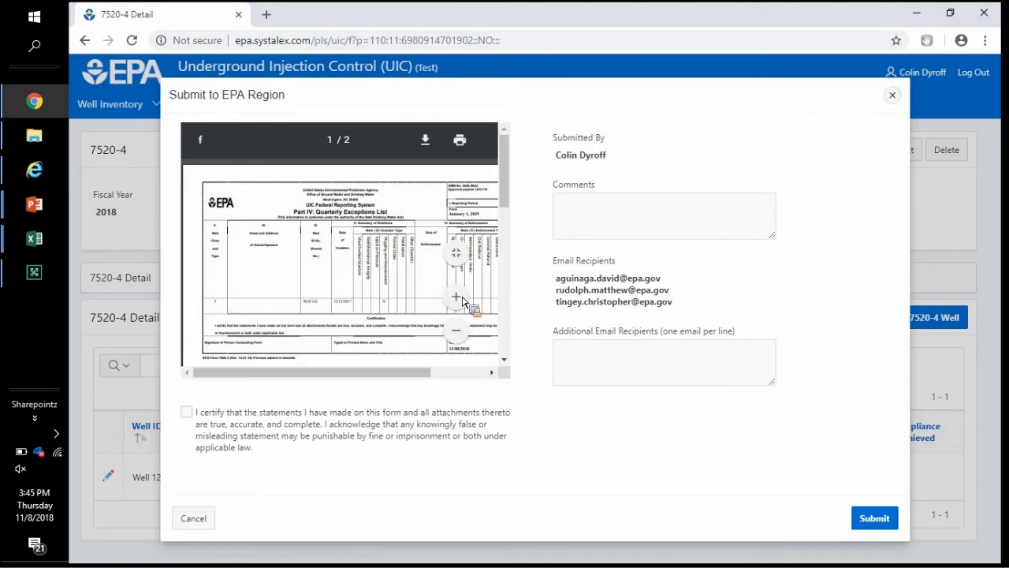
click(463, 302)
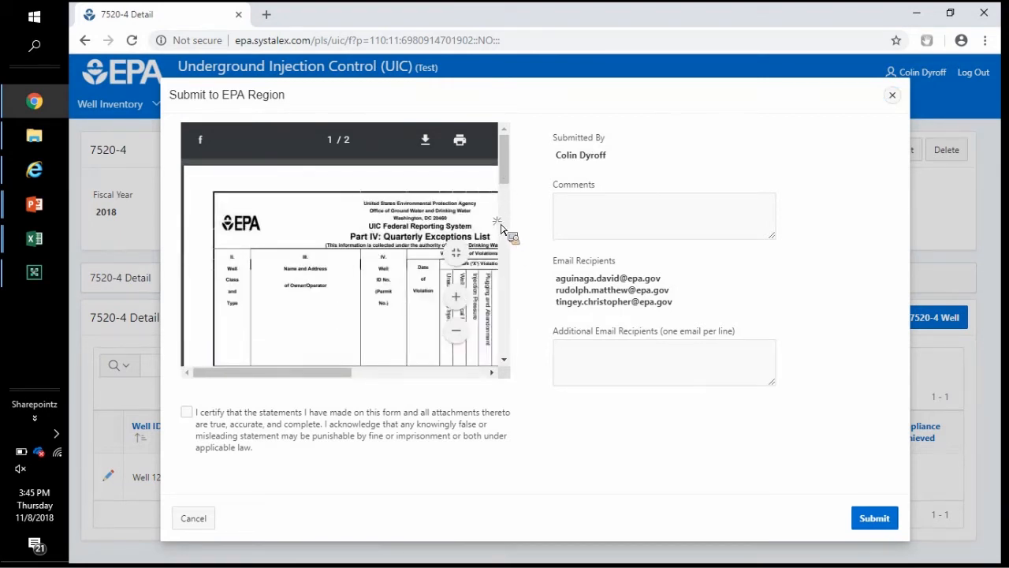
scroll(505, 207, down, 5)
scroll(506, 204, up, 3)
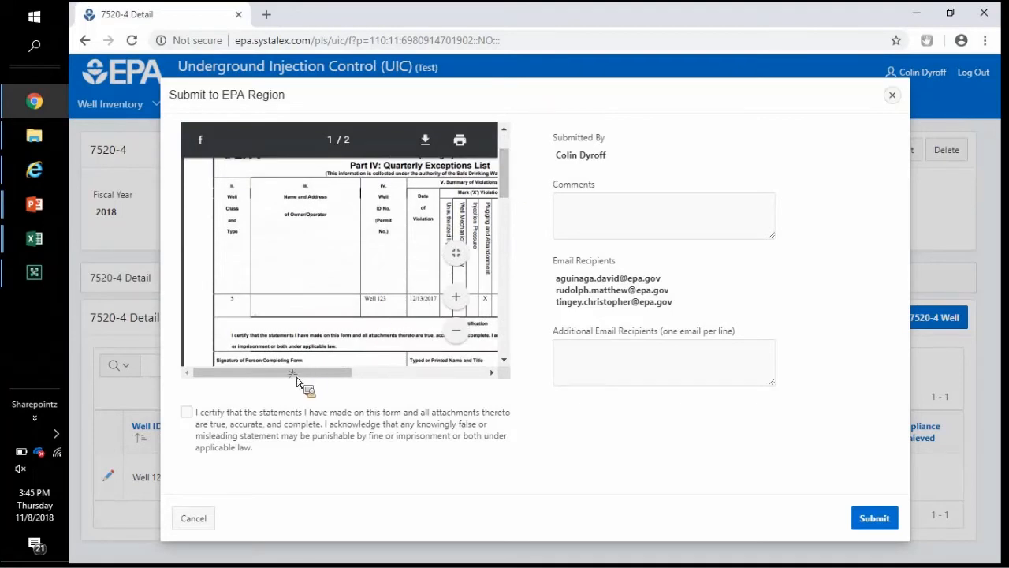
drag(317, 374, 338, 325)
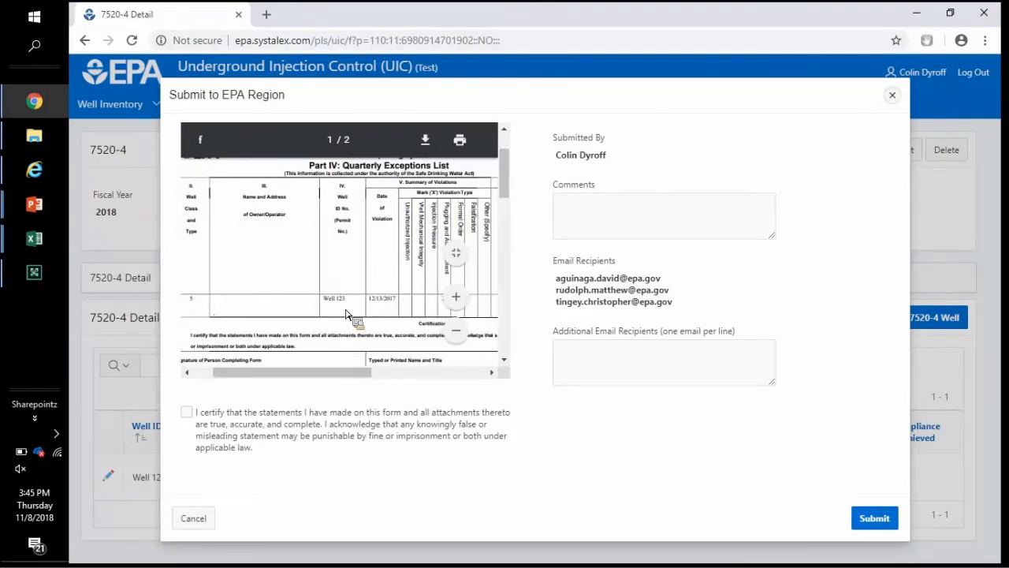
drag(371, 378, 429, 376)
drag(330, 284, 309, 262)
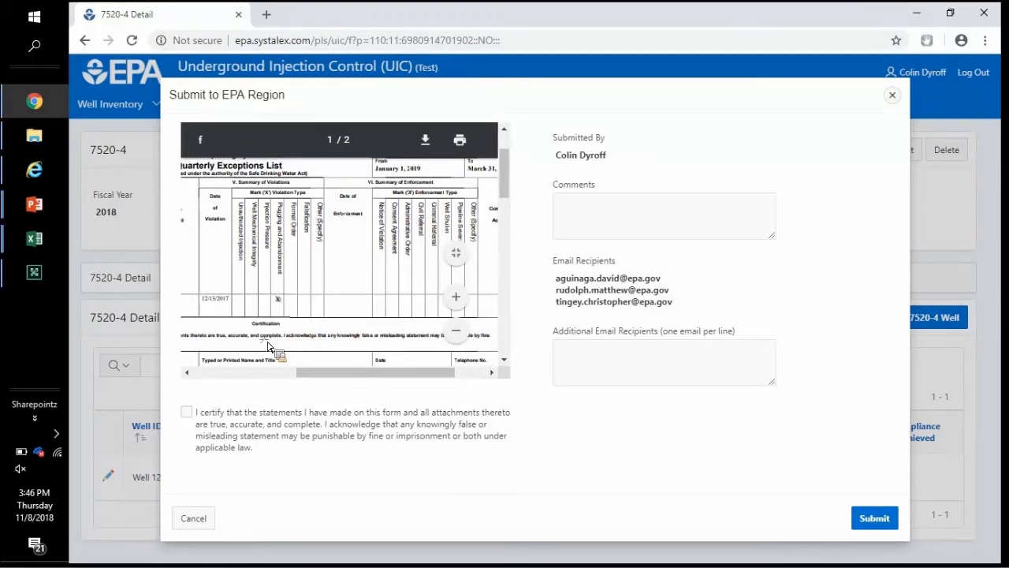
drag(304, 339, 258, 337)
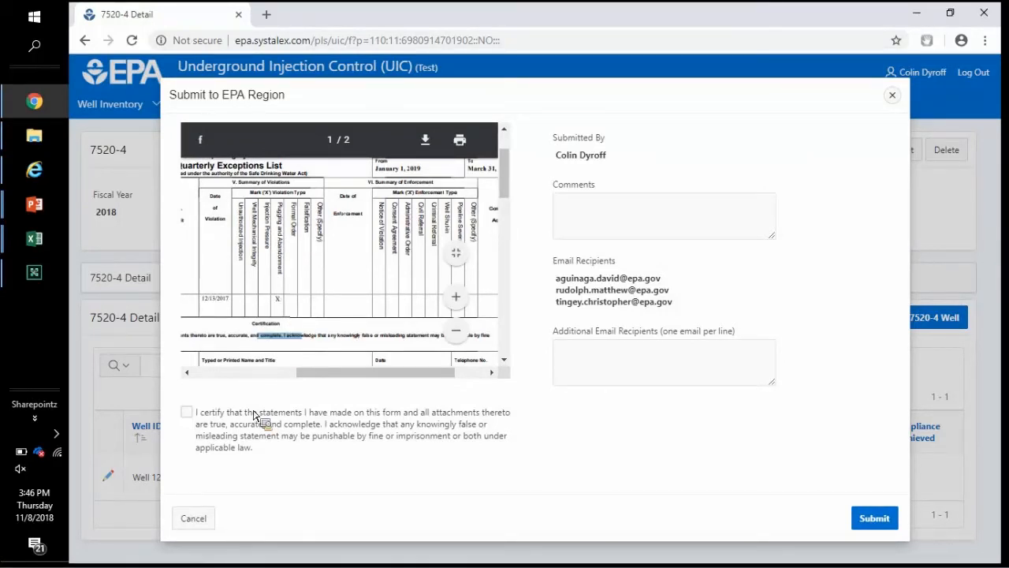
Step: Certify the statements, submit the 7520-4 for EPA Region review, and return to the Batch Upload slide
click(186, 412)
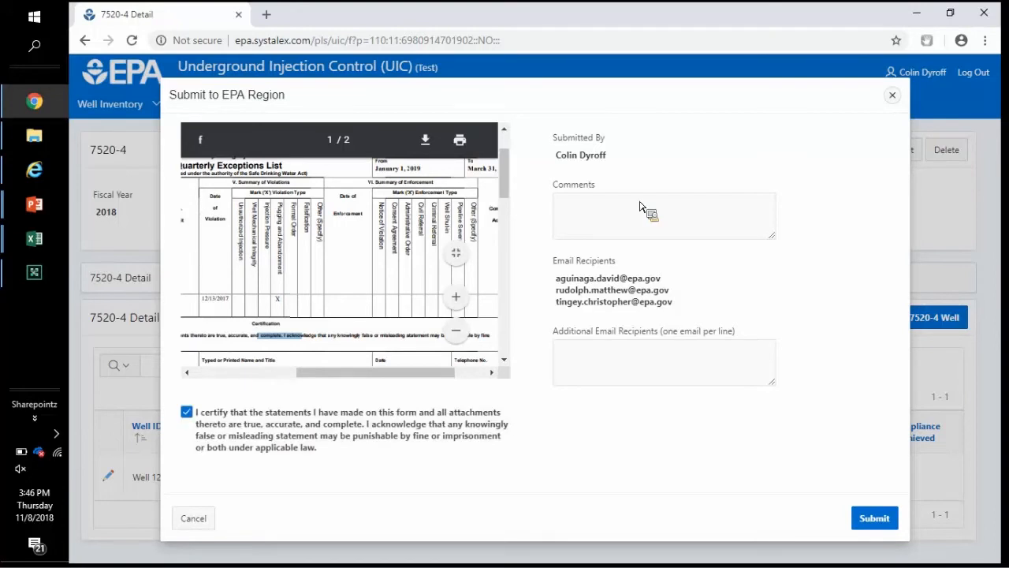
click(865, 519)
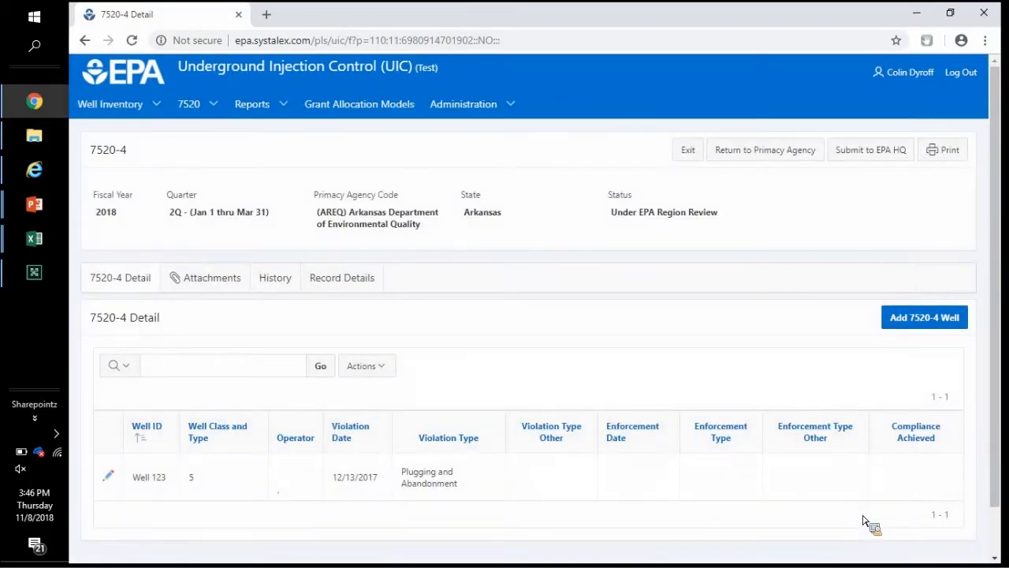
key(alt+Tab)
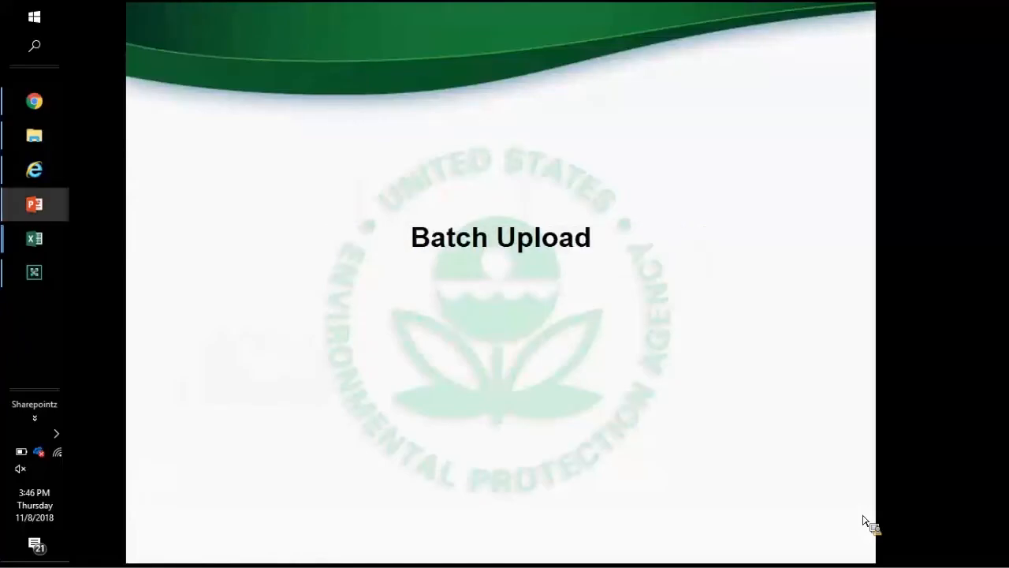
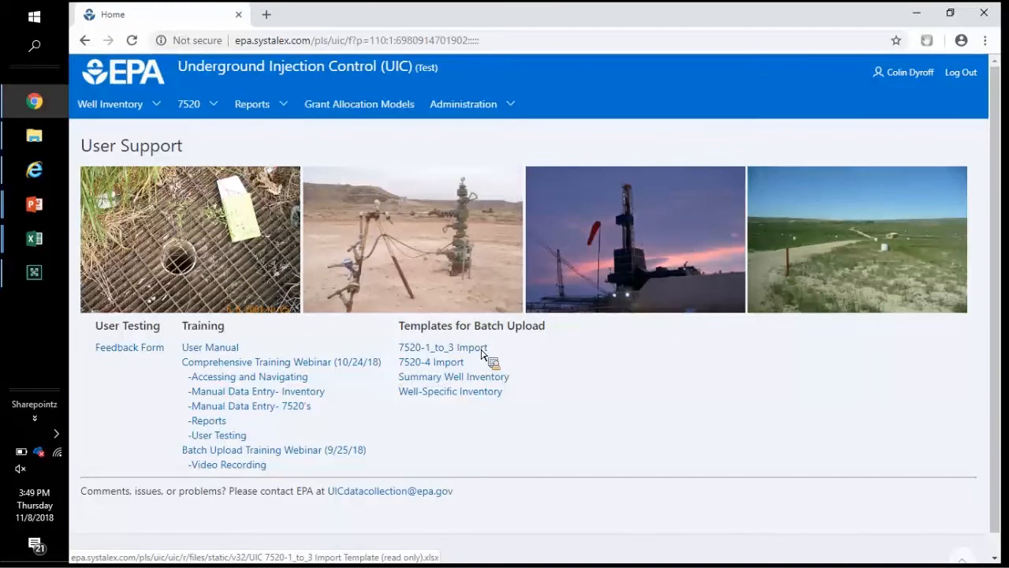
Step: Switch windows to bring up the downloaded 7520-1_to_3 import template workbook in Excel
key(alt+Tab)
key(alt+Tab)
key(alt+Tab)
key(alt+Tab)
key(alt+Tab)
key(alt+Tab)
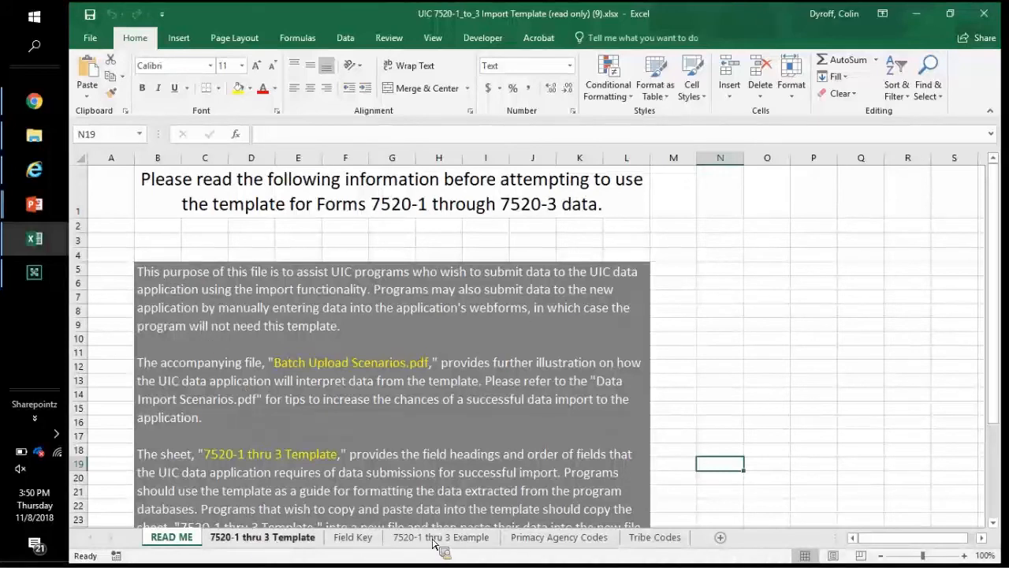
Step: On the 7520-1 thru 3 Template sheet, delete instruction rows 1–5 so PRI_AGENCY_CODE headings sit in row 1
click(268, 537)
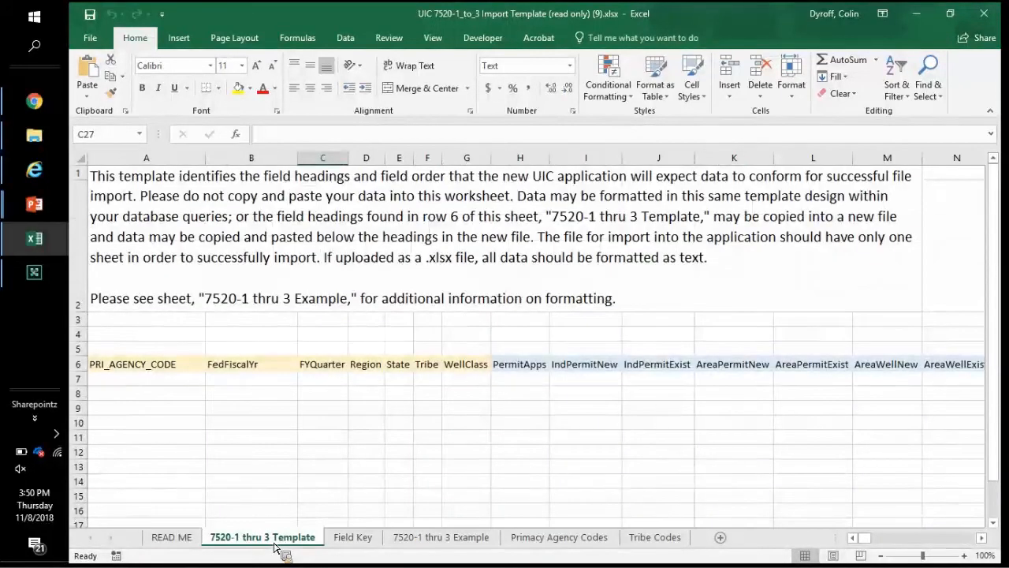
click(87, 354)
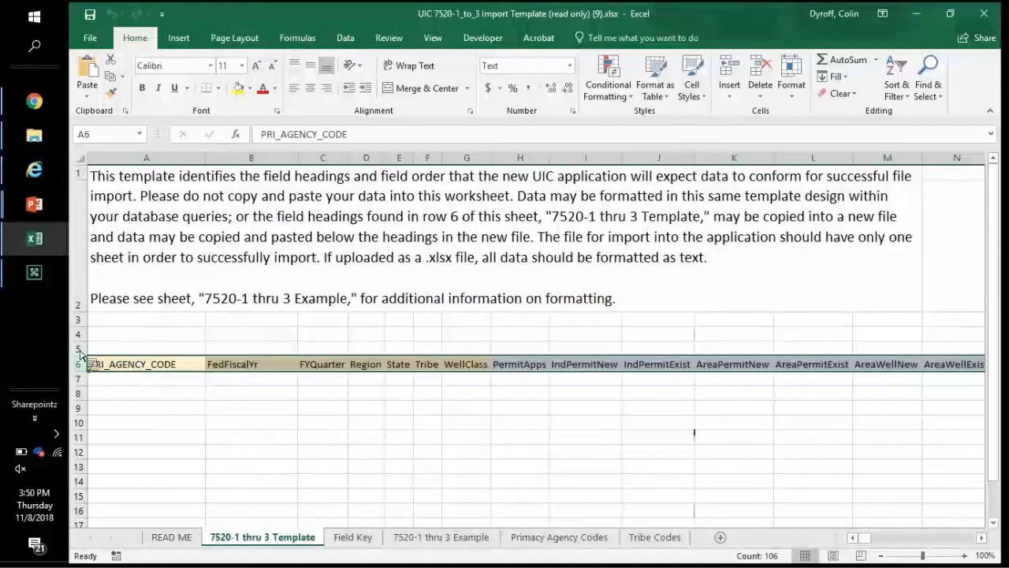
drag(79, 257, 80, 180)
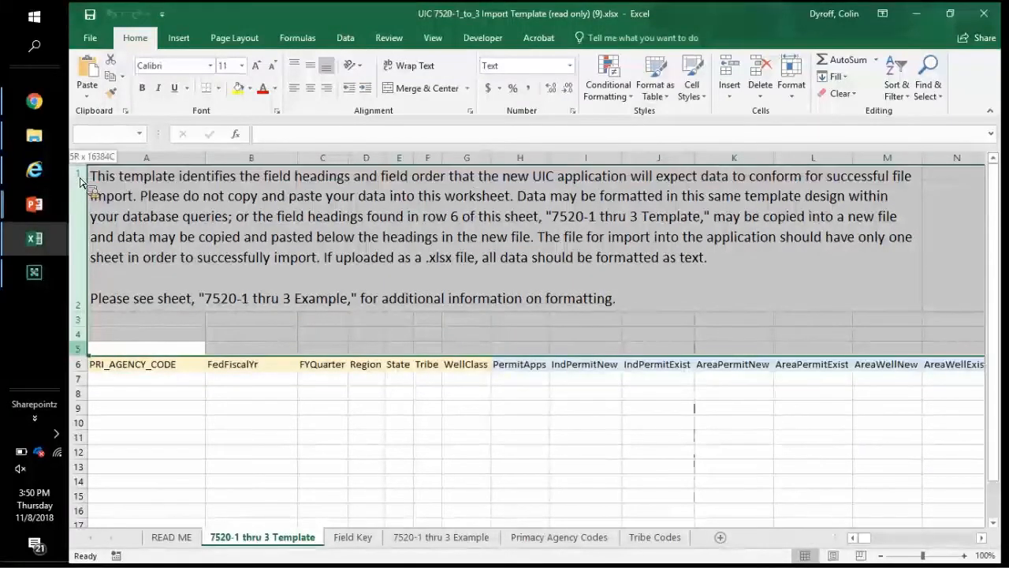
right_click(80, 180)
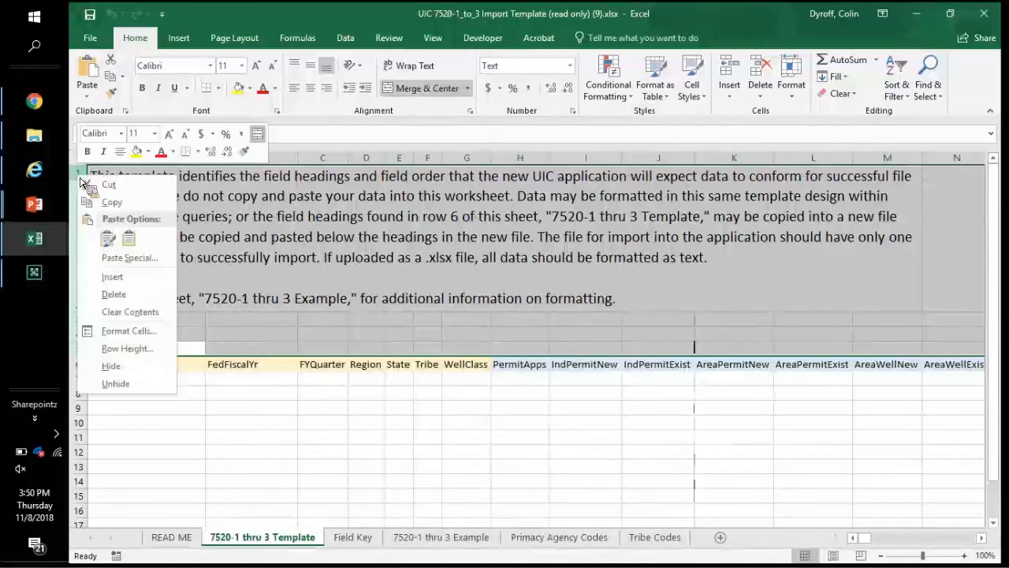
click(116, 298)
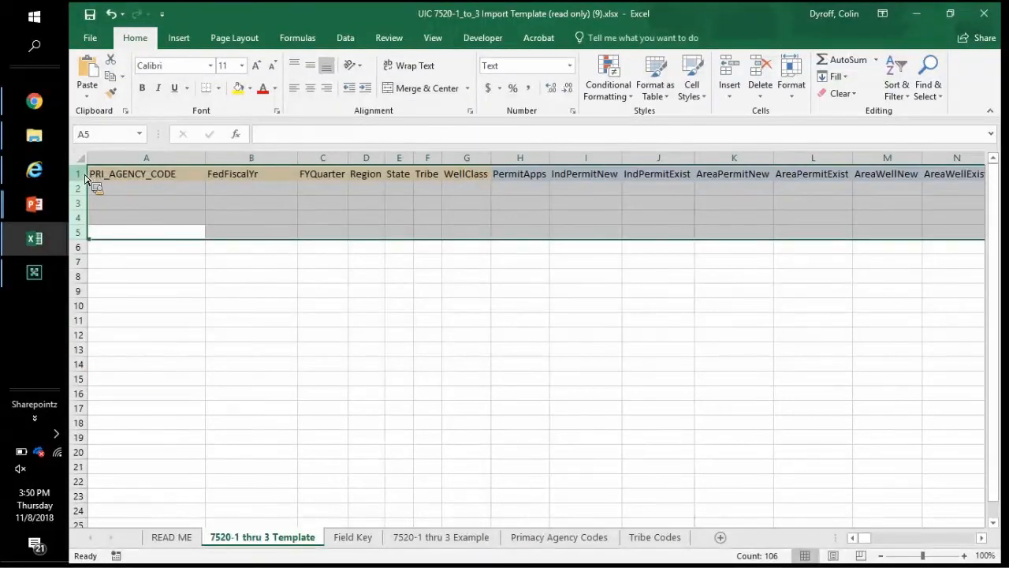
click(79, 175)
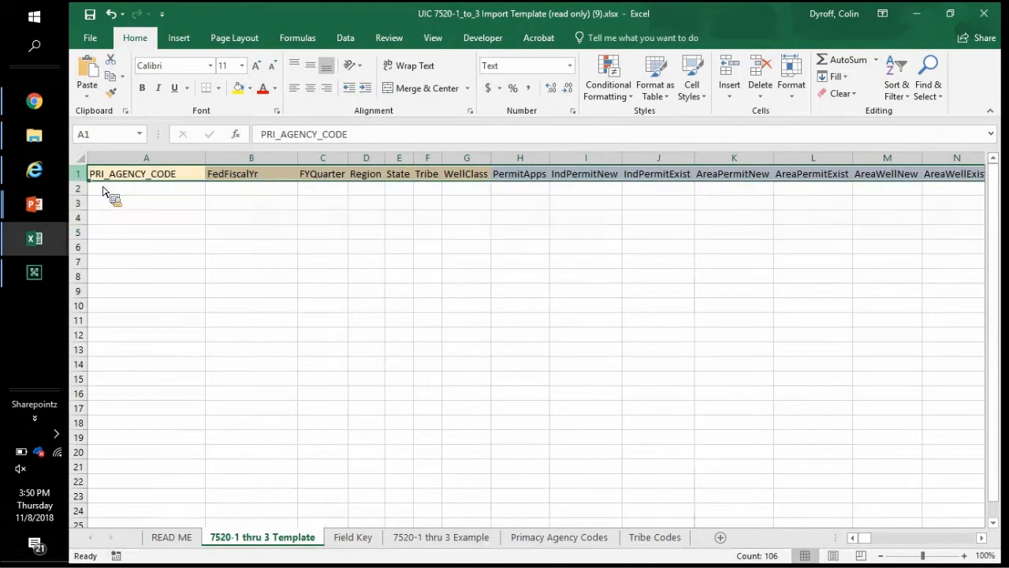
Step: Step through the first row-1 headings, PRI_AGENCY_CODE, FedFiscalYr, FYQuarter, Tribe, WellClass and PermitApps
click(152, 190)
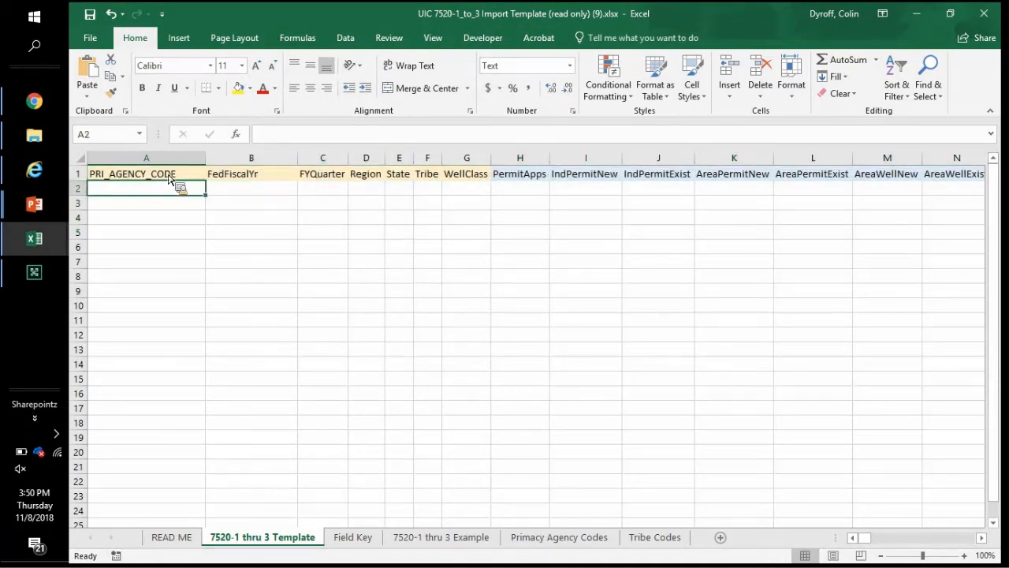
drag(167, 177, 463, 180)
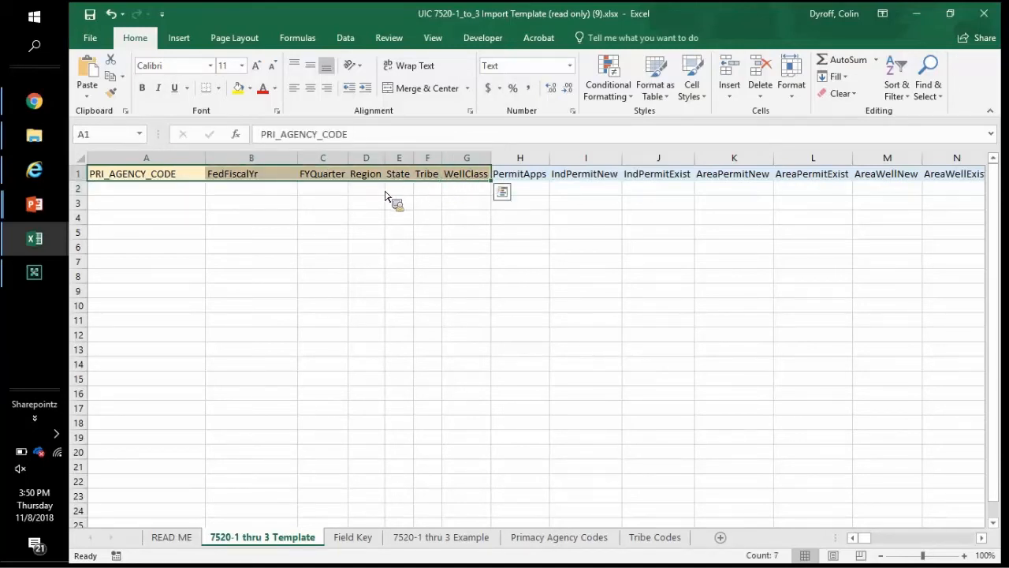
click(198, 176)
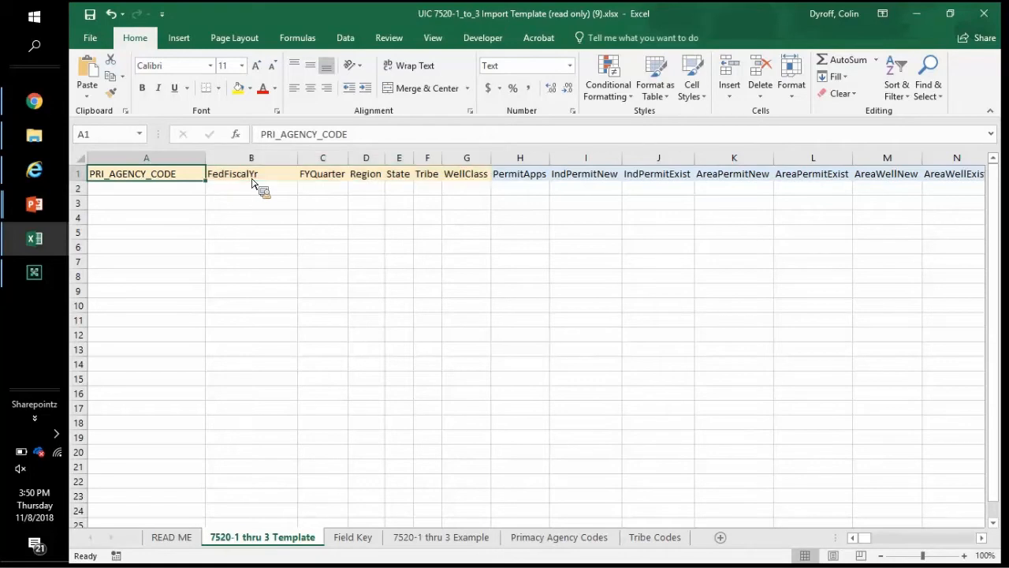
click(253, 183)
key(Right)
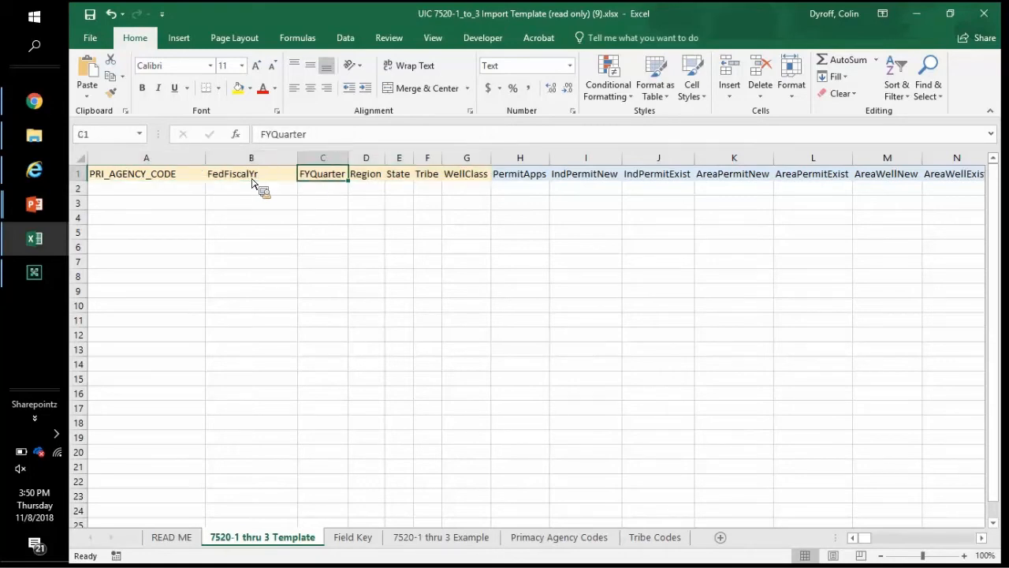
key(Right)
key(Right)
key(Right)
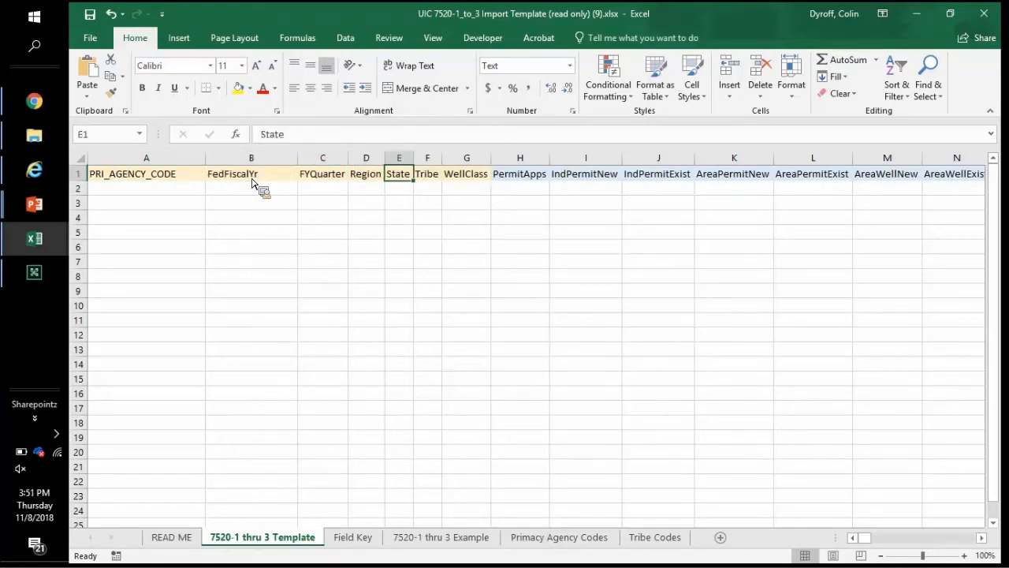
key(Right)
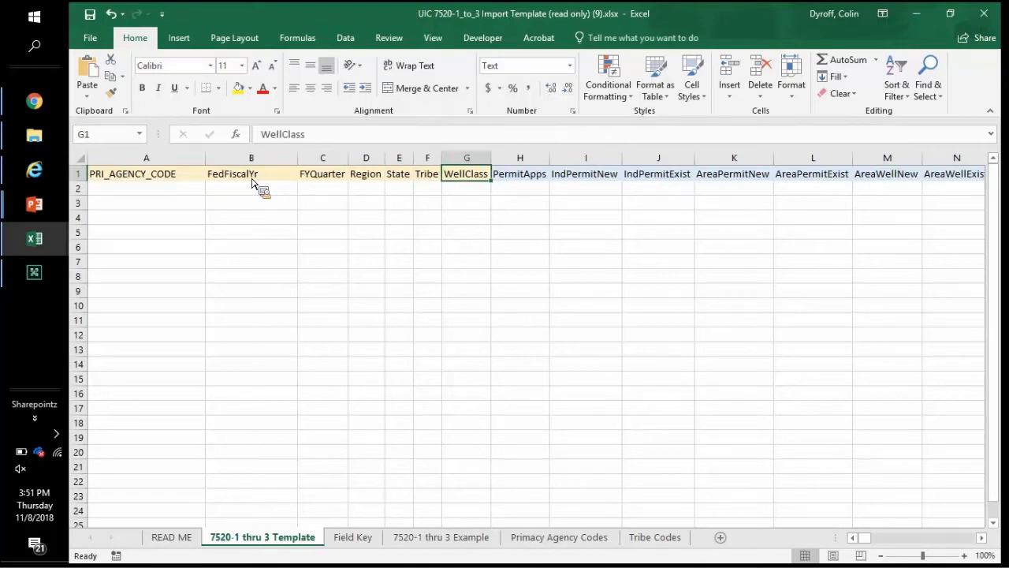
key(Right)
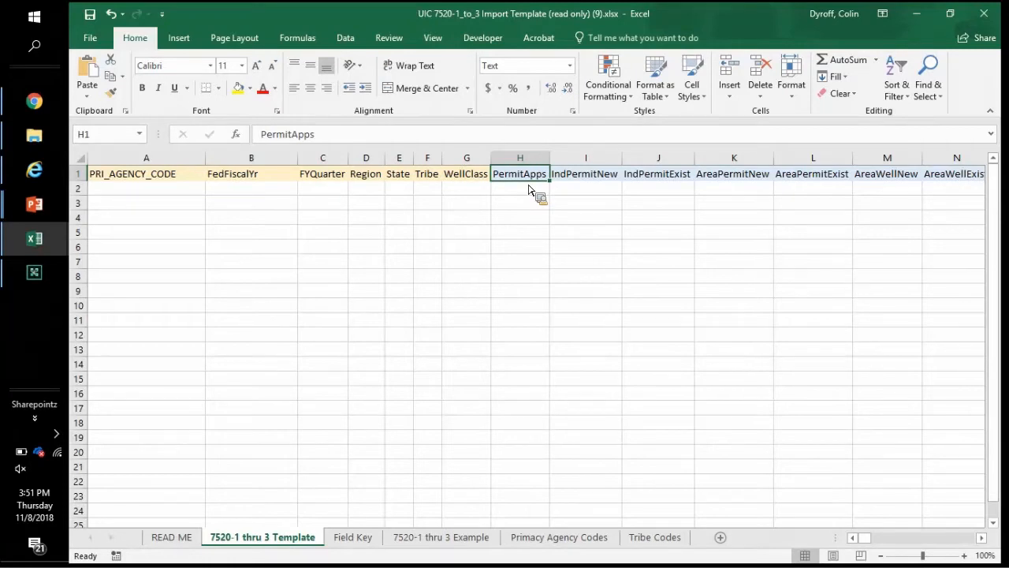
Step: Continue along the headings from IndPermitNew through the violation and test fields to Remark75203
drag(836, 538, 754, 538)
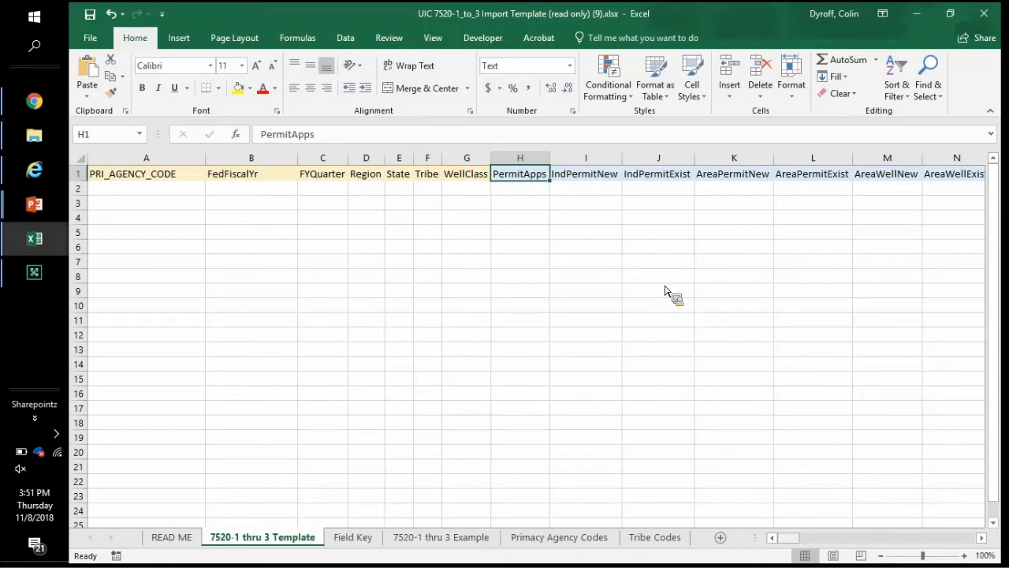
key(Right)
key(Right)
key(Right)
key(Right)
key(Right)
key(Right)
key(Right)
key(Right)
key(Right)
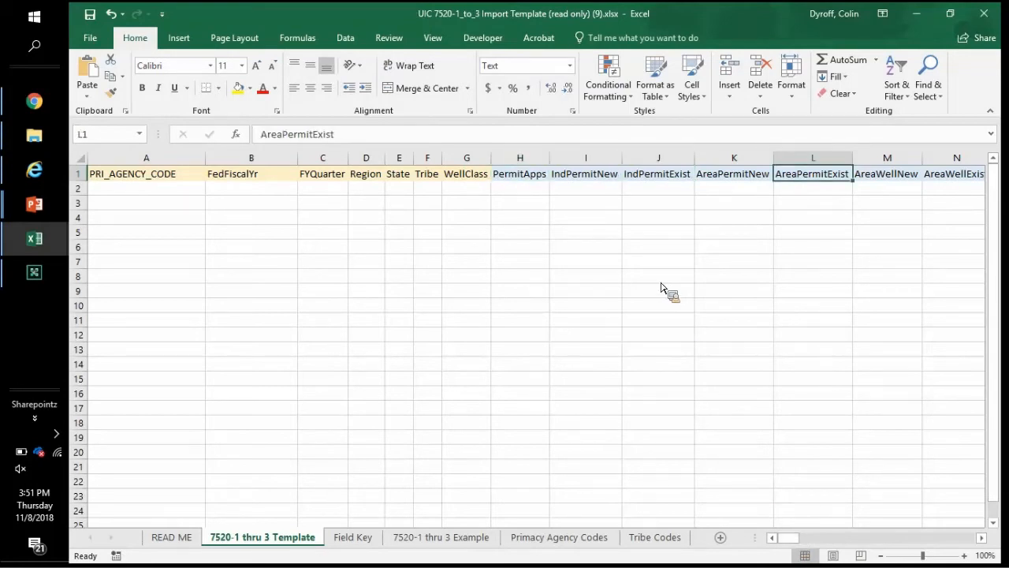
key(Right)
key(Right)
key(Right)
key(Right)
key(Right)
key(Right)
key(Right)
key(Right)
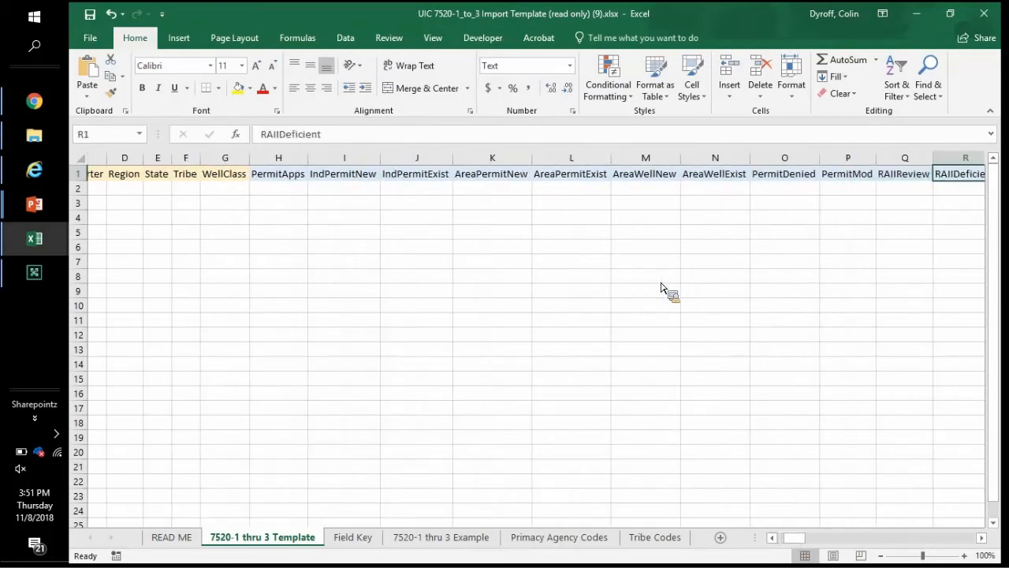
key(Right)
key(Right)
key(Right)
key(Right)
key(Right)
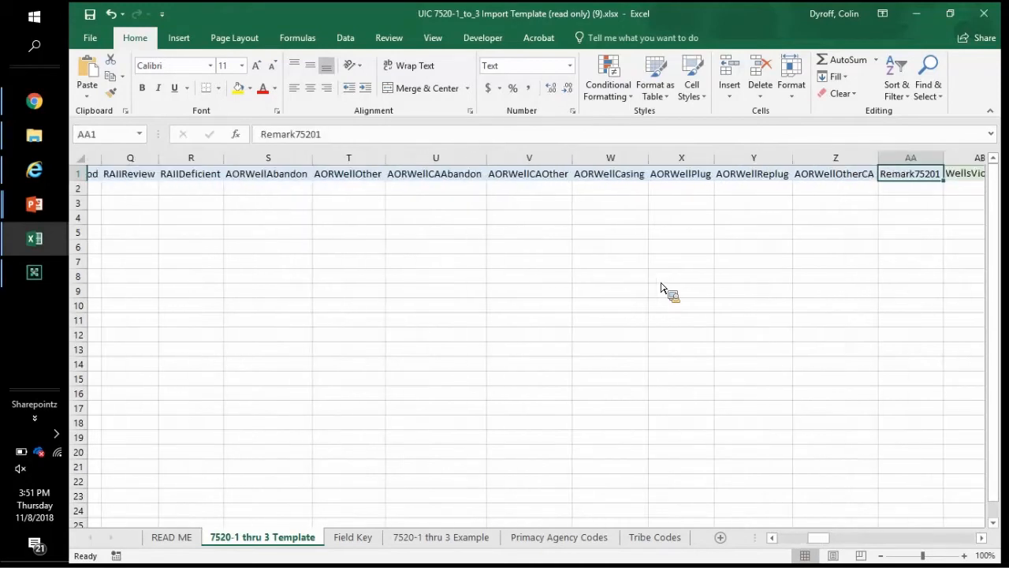
key(Left)
key(Left)
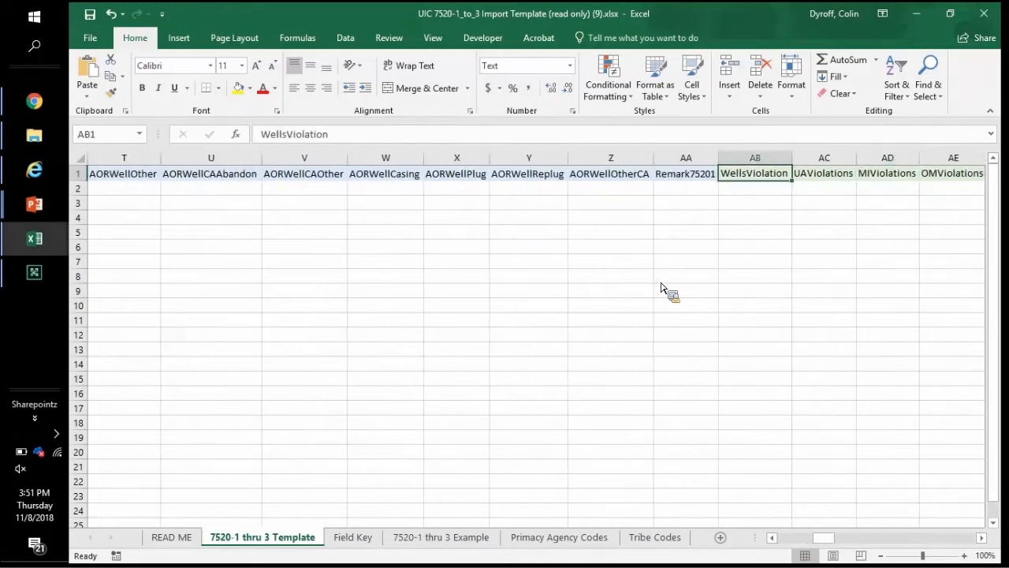
key(Right)
key(Right)
key(Right)
key(Right)
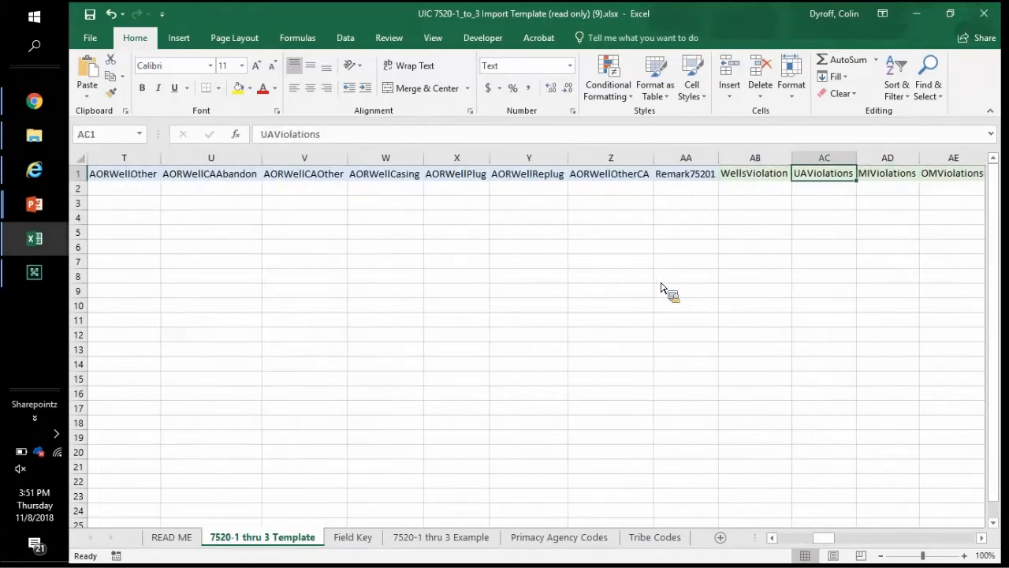
key(Right)
key(Right)
key(Right)
key(Right)
key(Right)
key(Right)
key(Right)
key(Right)
key(Right)
key(Right)
key(Right)
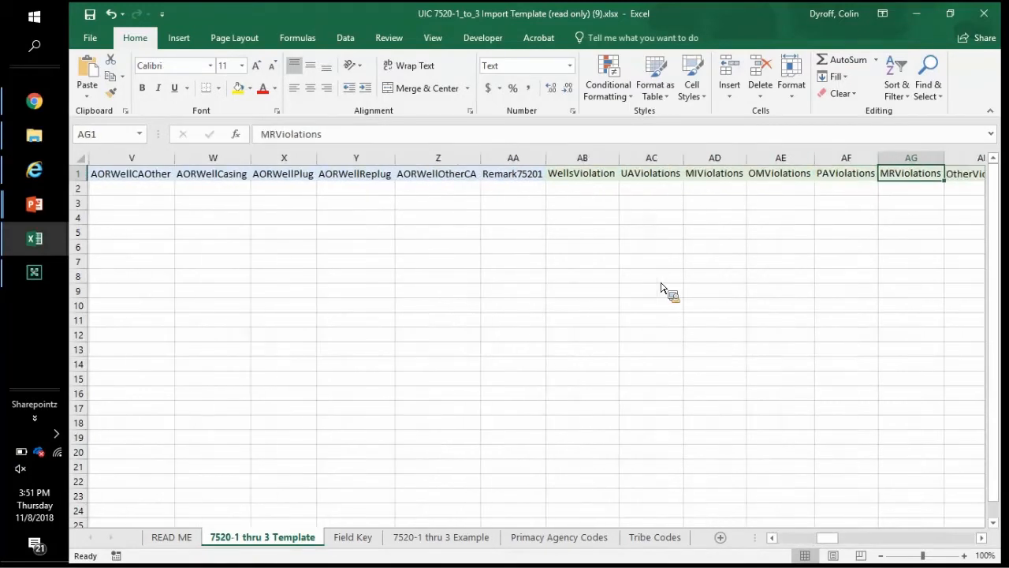
key(Right)
key(Right)
key(Right)
key(Right)
key(Right)
key(Right)
key(Right)
key(Right)
key(Right)
key(Right)
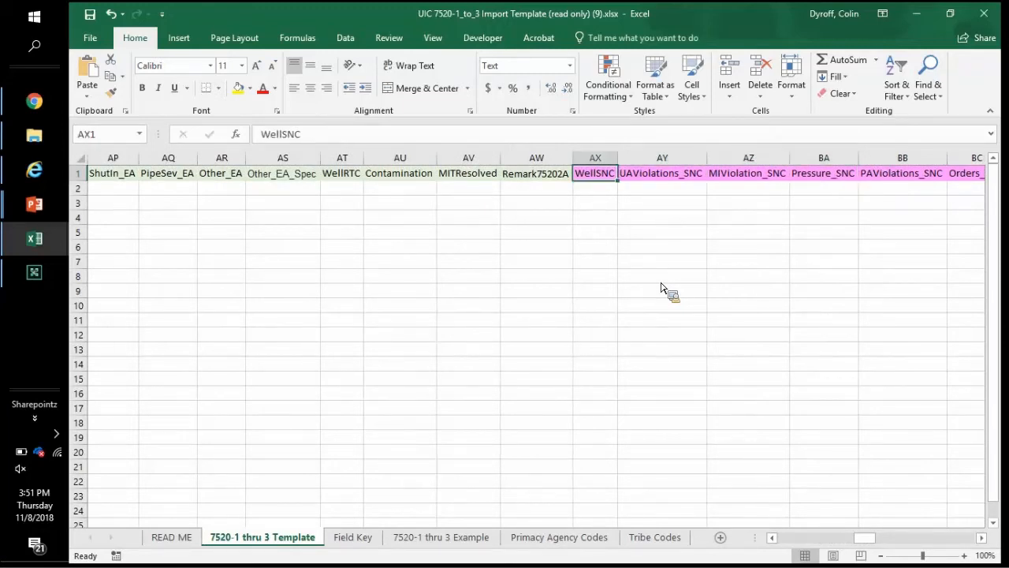
key(Right)
key(Right)
key(Right)
key(Right)
key(Right)
key(Right)
key(Right)
key(Right)
key(Right)
key(Right)
key(Right)
key(Right)
key(Right)
key(Right)
key(Right)
key(Right)
key(Right)
key(Right)
key(Right)
key(Right)
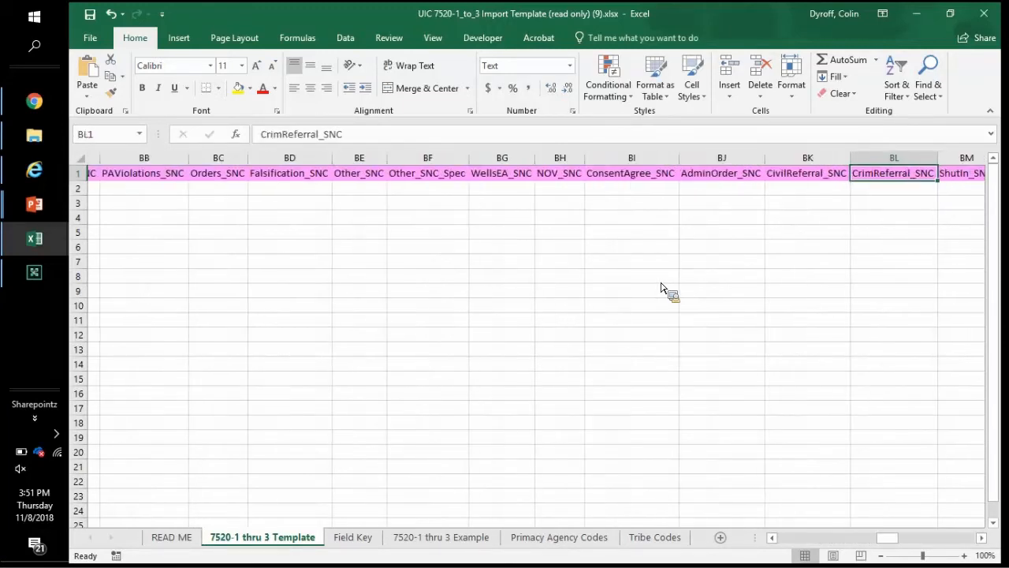
key(Right)
key(Right)
key(Right)
key(Right)
key(Right)
key(Right)
key(Right)
key(Right)
key(Right)
key(Right)
key(Right)
key(Right)
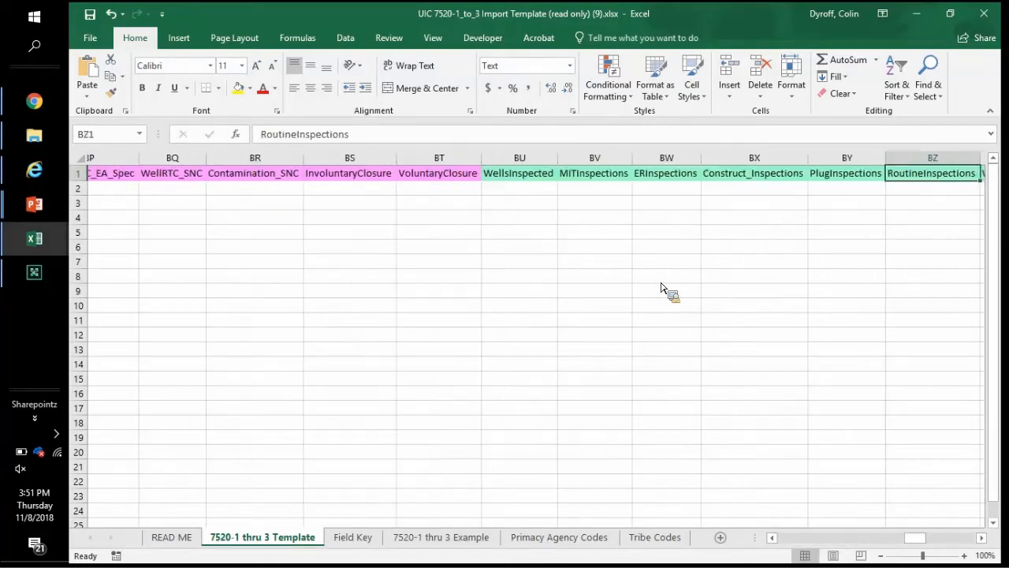
key(Right)
key(Right)
key(Right)
key(Right)
key(Right)
key(Right)
key(Right)
key(Right)
key(Right)
key(Right)
key(Right)
key(Right)
key(Right)
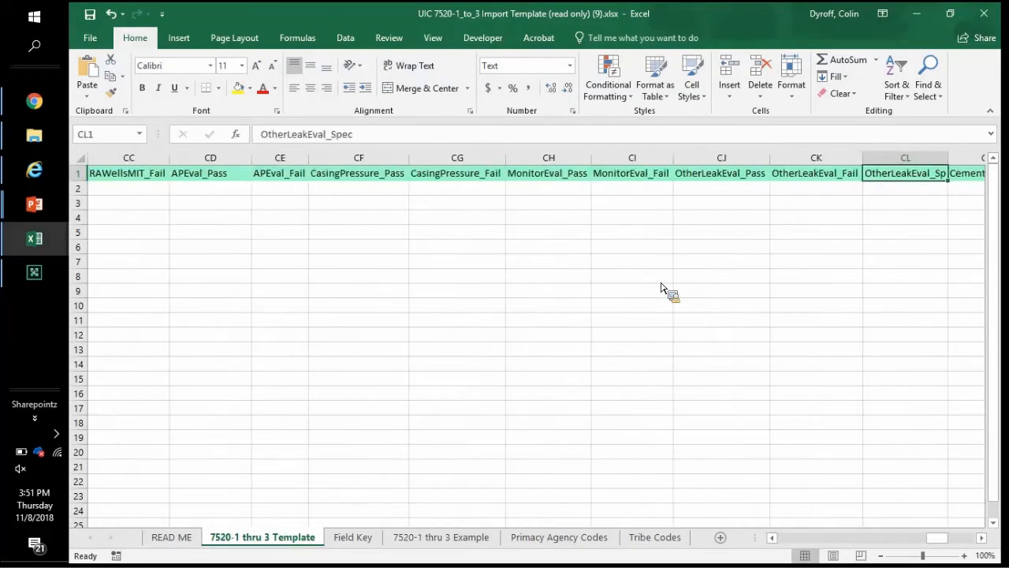
key(Right)
key(Right)
key(Right)
key(Right)
key(Right)
key(Right)
key(Right)
key(Right)
key(Right)
key(Right)
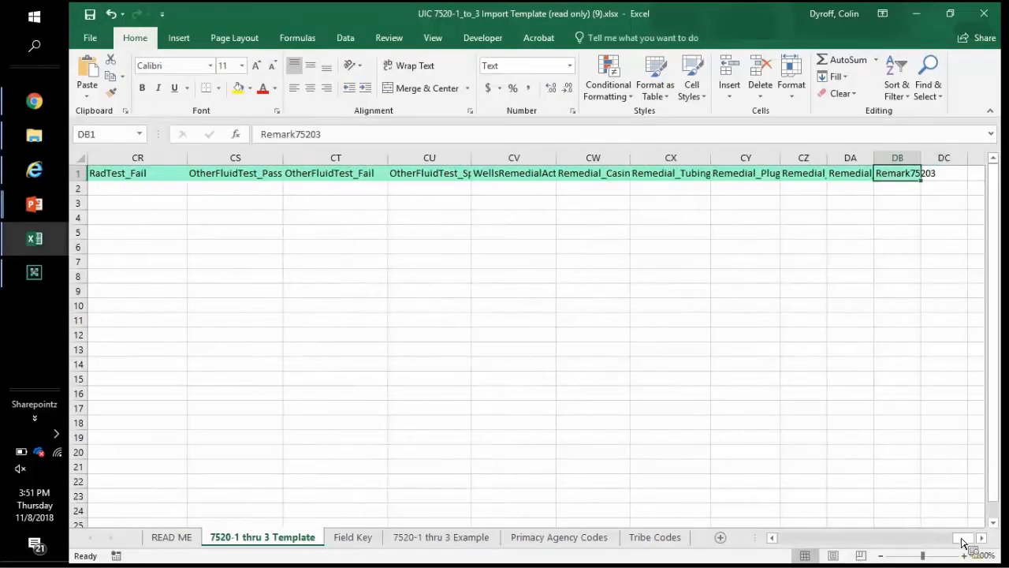
Step: Return to PRI_AGENCY_CODE and select the whole row 1 of field headings
drag(969, 545, 210, 207)
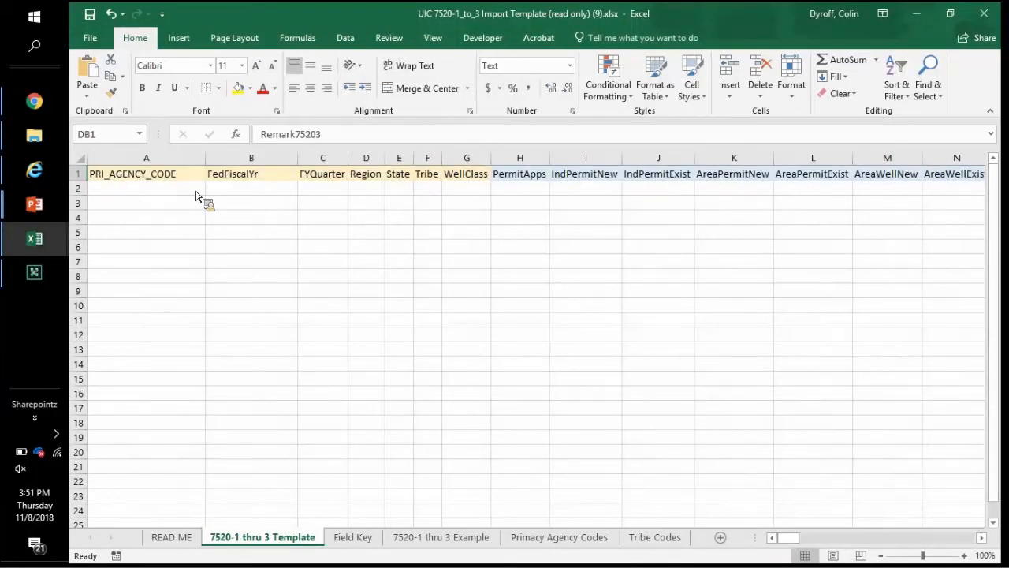
click(195, 179)
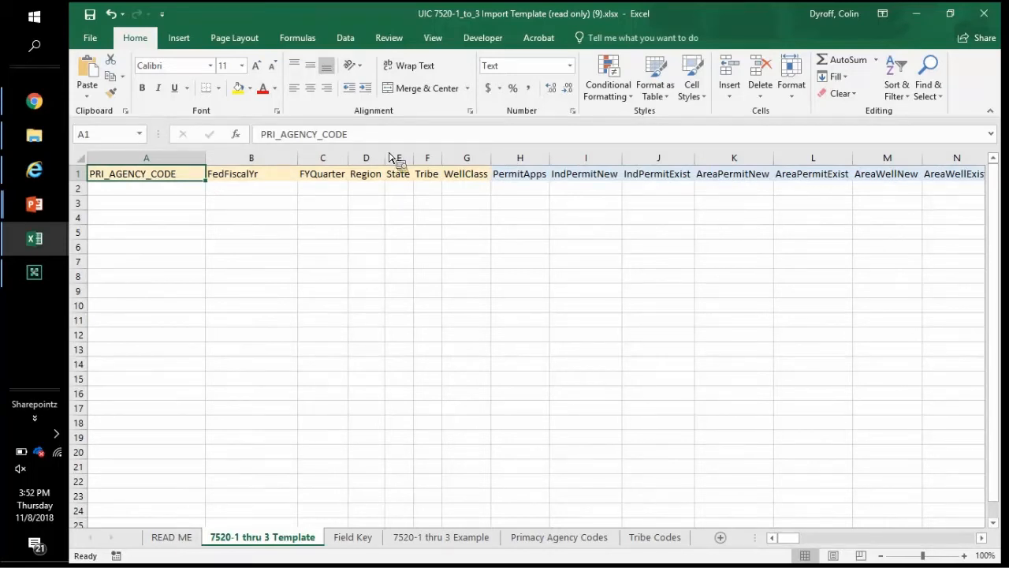
click(599, 195)
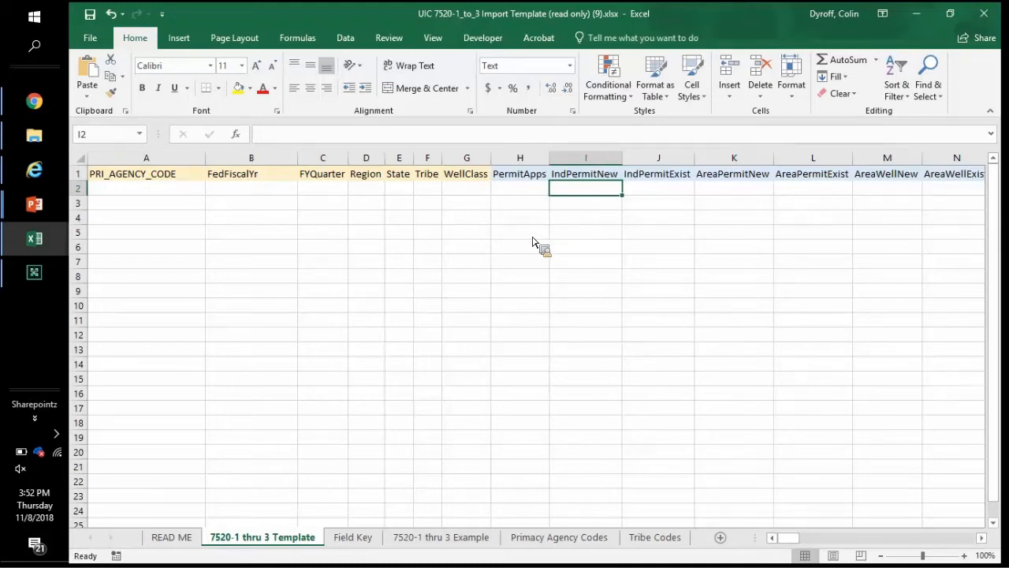
drag(355, 541, 188, 184)
click(201, 179)
key(Right)
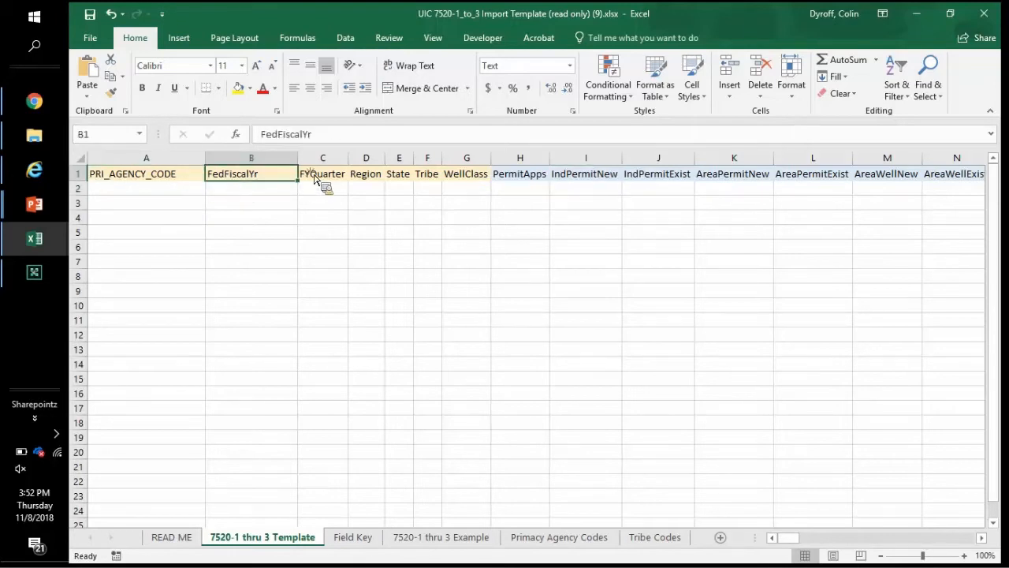
key(Right)
drag(315, 179, 85, 175)
click(86, 175)
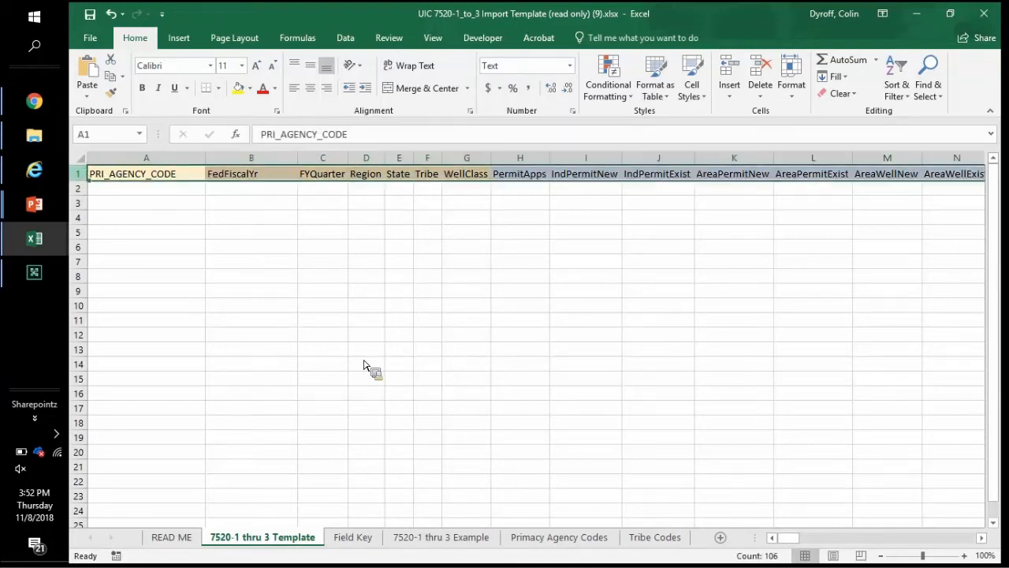
Step: On the Field Key sheet, browse field names from PRI_AGENCY_CODE down to AORWellCAAbandon
click(365, 547)
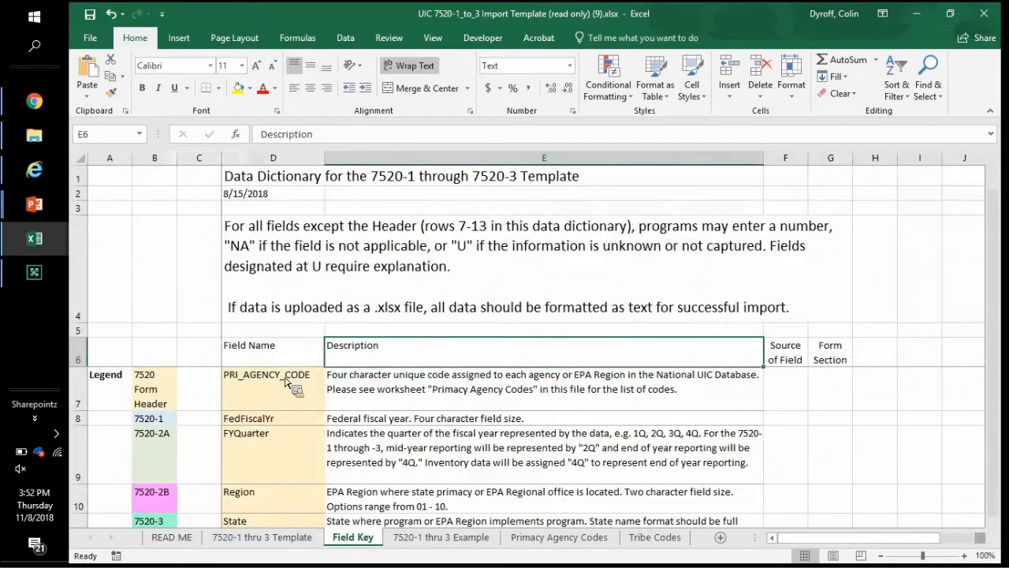
click(286, 382)
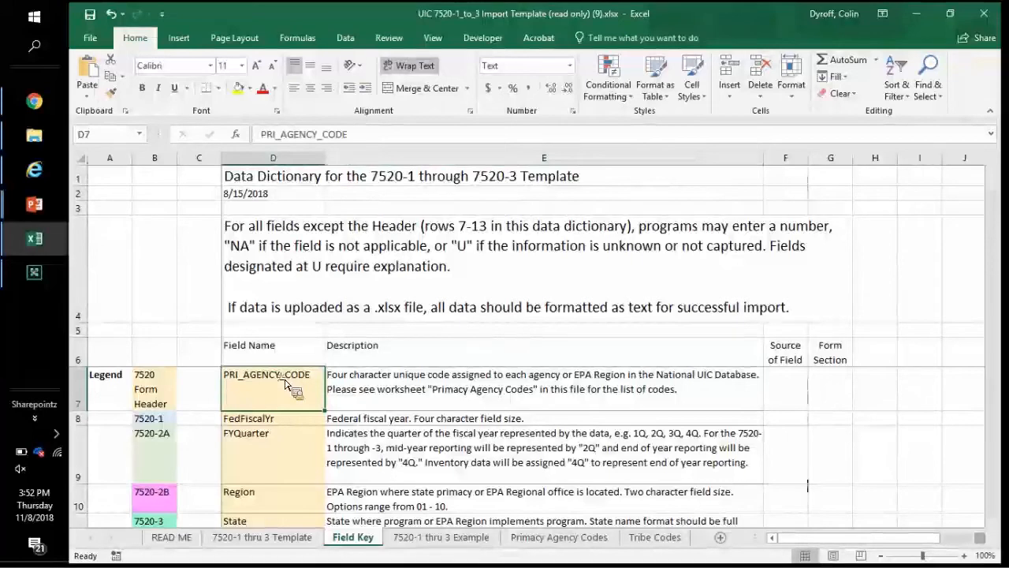
drag(278, 529, 278, 465)
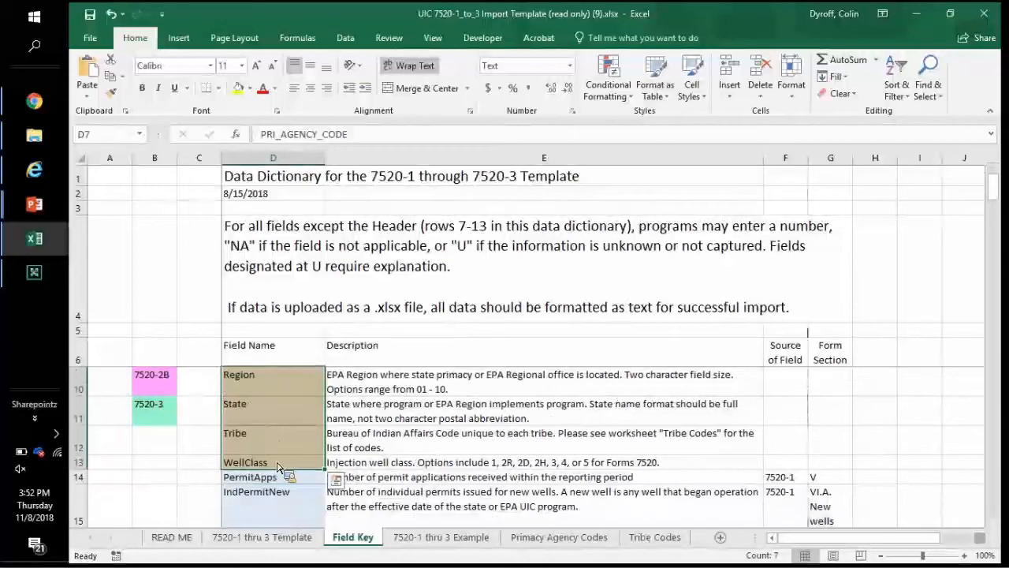
key(Down)
key(Down)
key(Down)
key(Down)
key(Down)
key(Down)
key(Down)
key(Down)
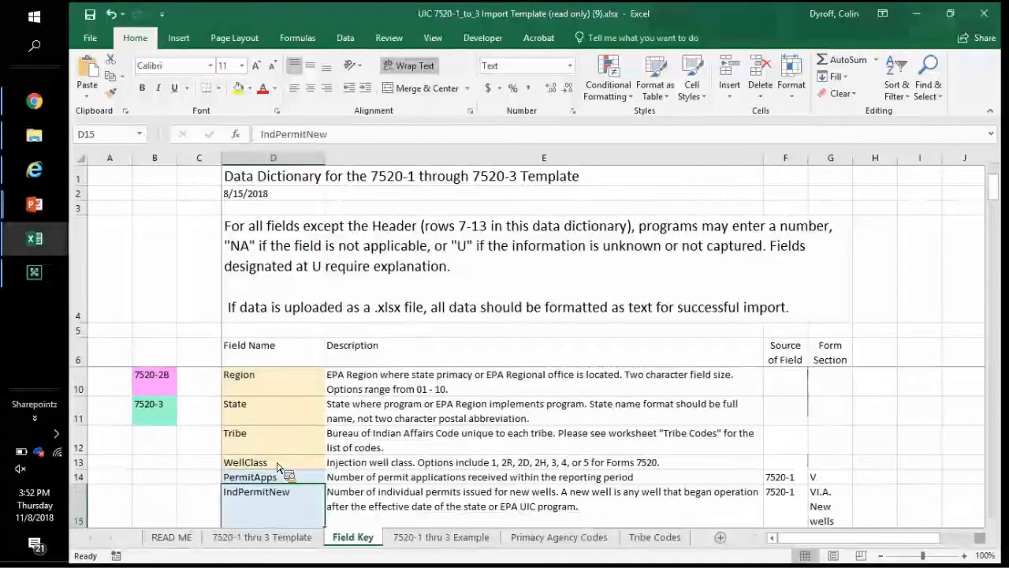
key(Up)
key(Down)
key(Down)
key(Down)
key(Down)
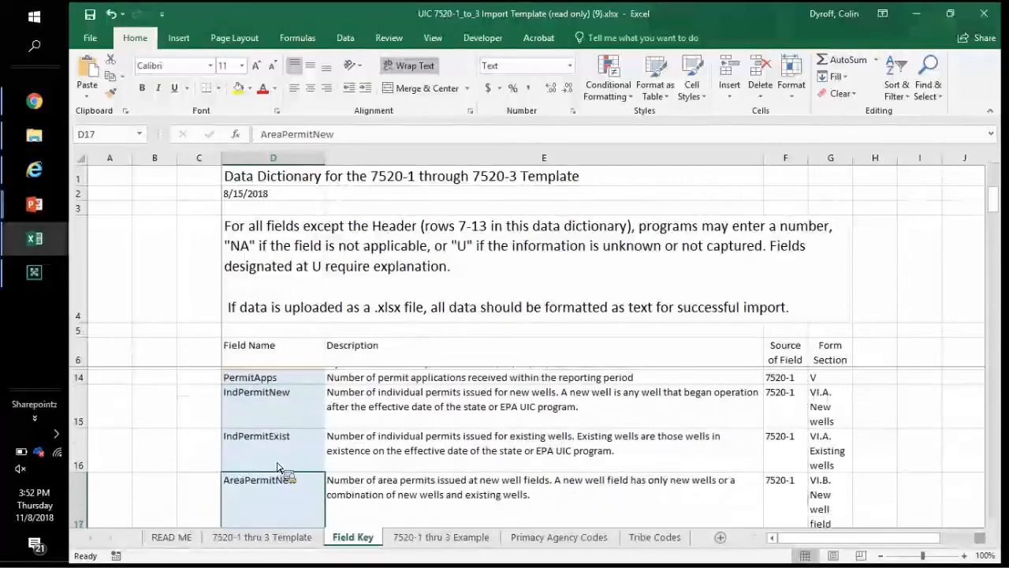
key(Down)
key(Down)
key(Down)
key(Down)
key(Down)
key(Down)
key(Down)
key(Down)
key(Down)
key(Down)
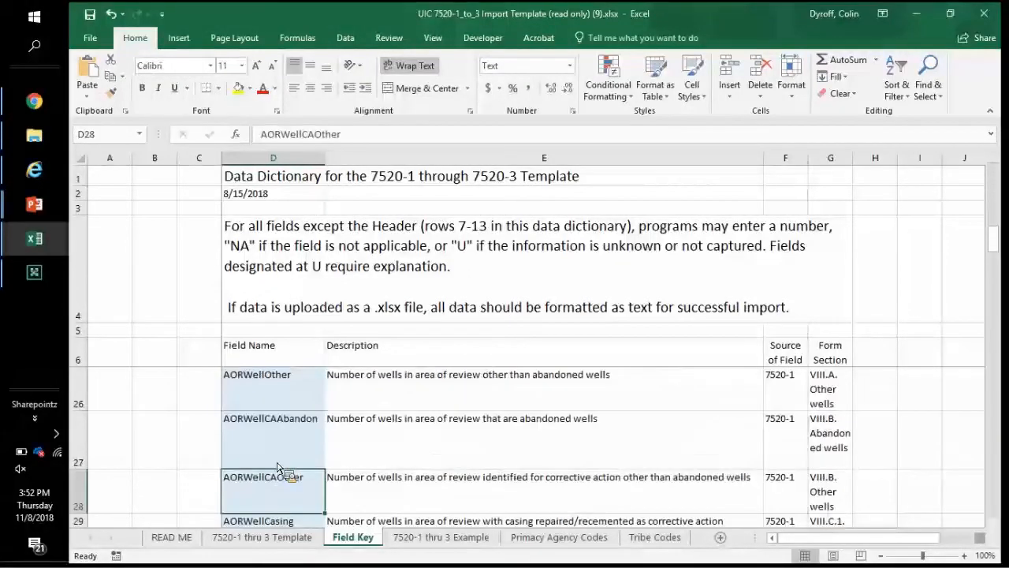
key(Up)
key(Up)
key(Up)
key(Up)
key(Up)
key(Up)
key(Up)
key(Up)
key(Up)
key(Up)
key(Up)
key(Up)
key(Up)
key(Up)
key(Up)
key(Up)
key(Up)
key(Up)
key(Up)
key(Up)
key(Up)
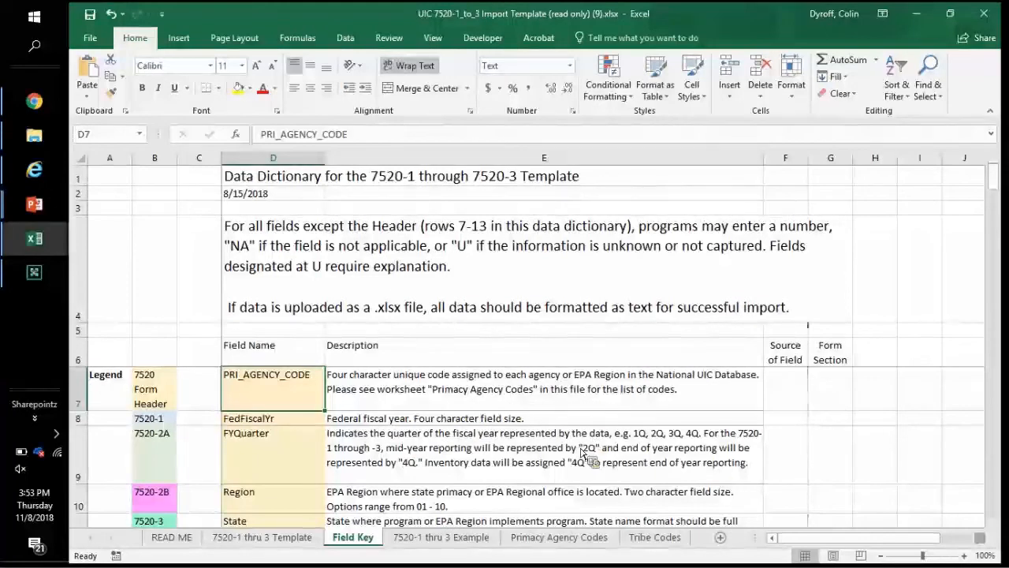
Step: On the Primacy Agency Codes sheet, browse codes 01DI–04DI and agency names, highlighting the AREQ row
click(552, 542)
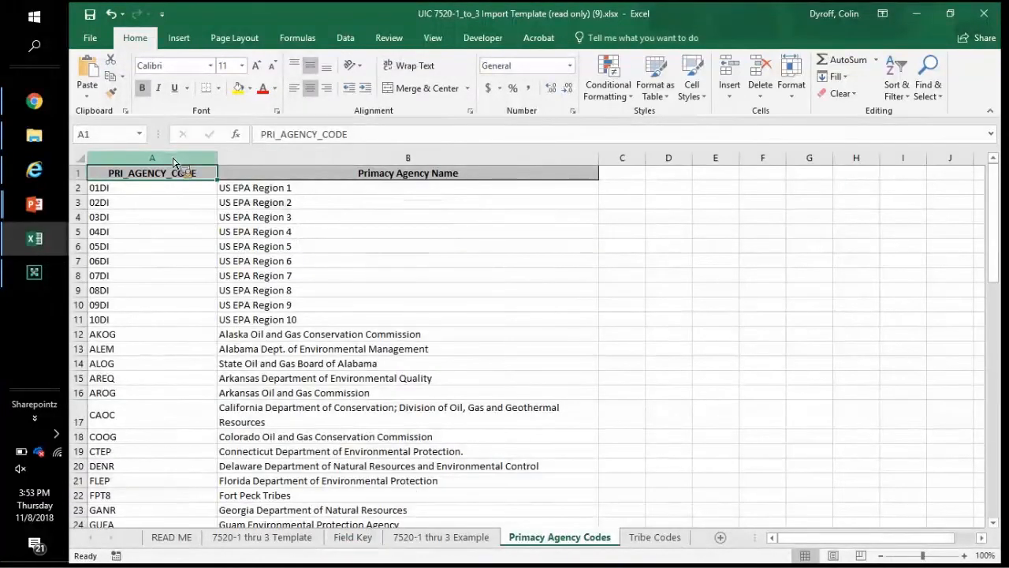
click(173, 160)
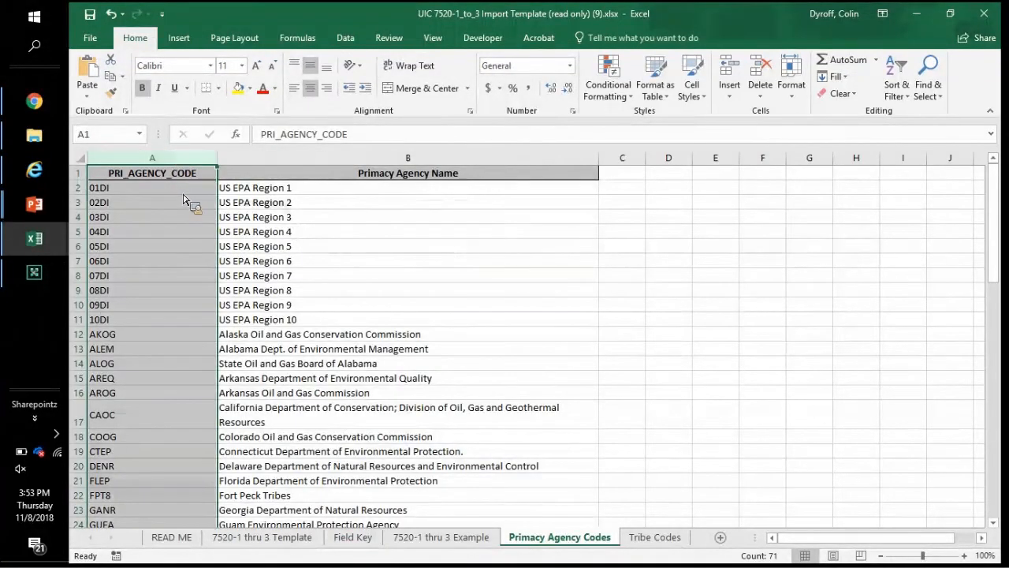
drag(177, 190, 191, 228)
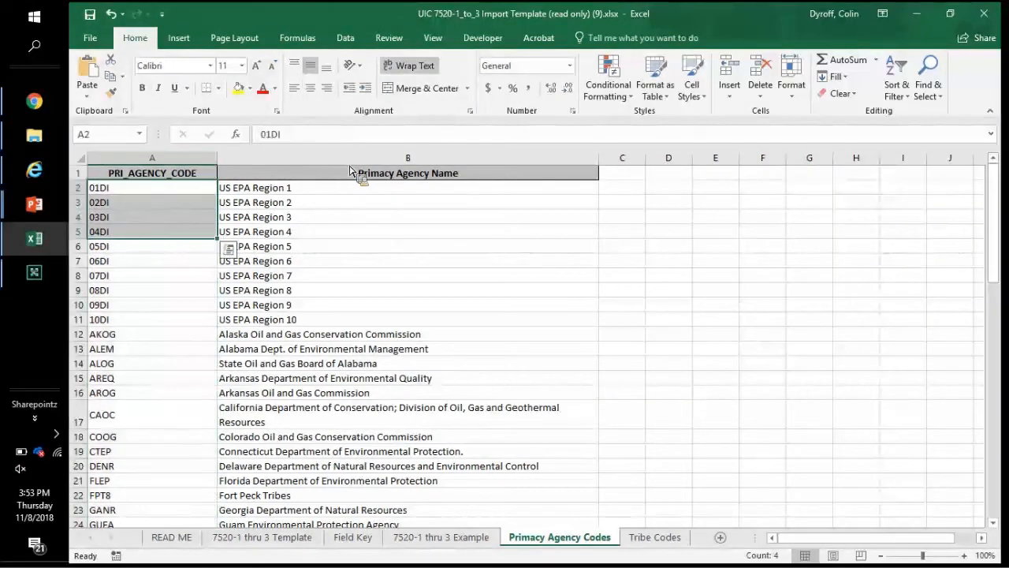
click(350, 168)
key(ctrl+shift+Down)
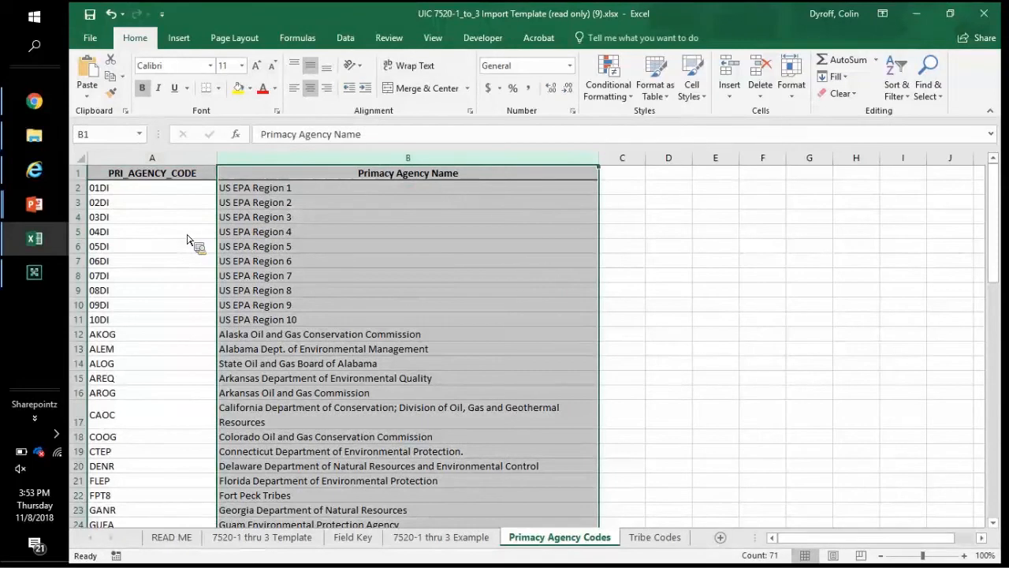
click(188, 235)
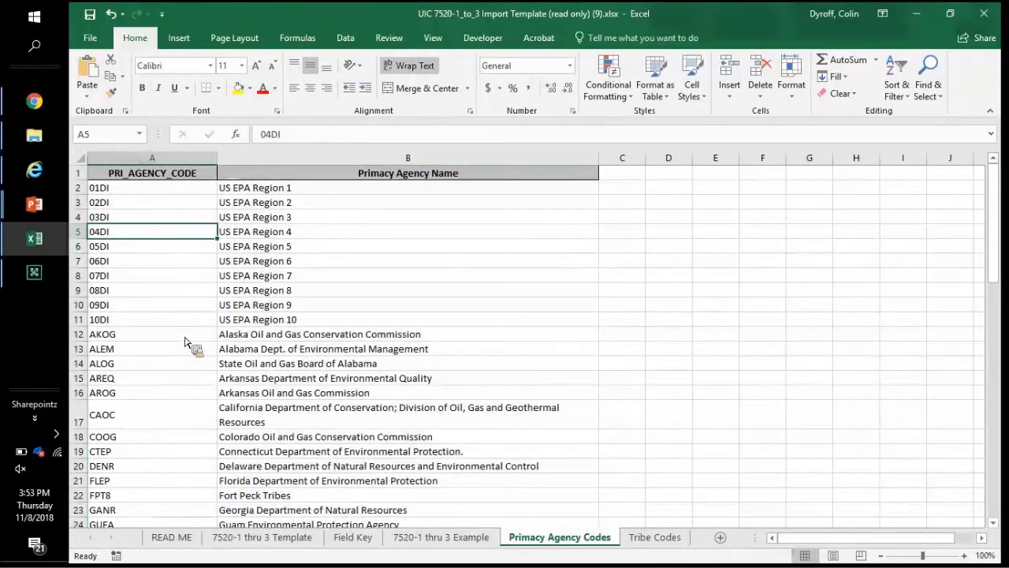
click(275, 383)
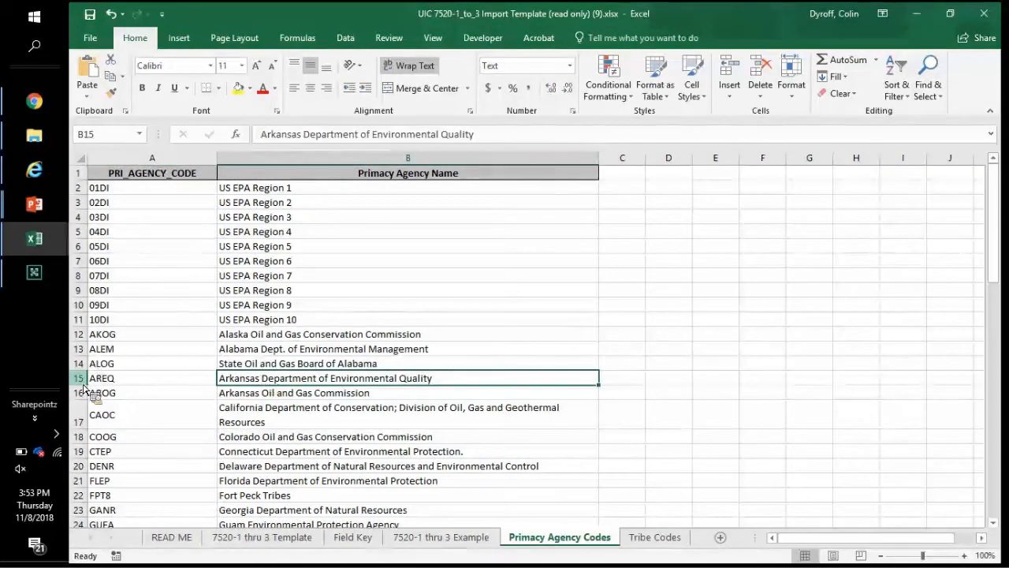
click(155, 384)
key(shift+space)
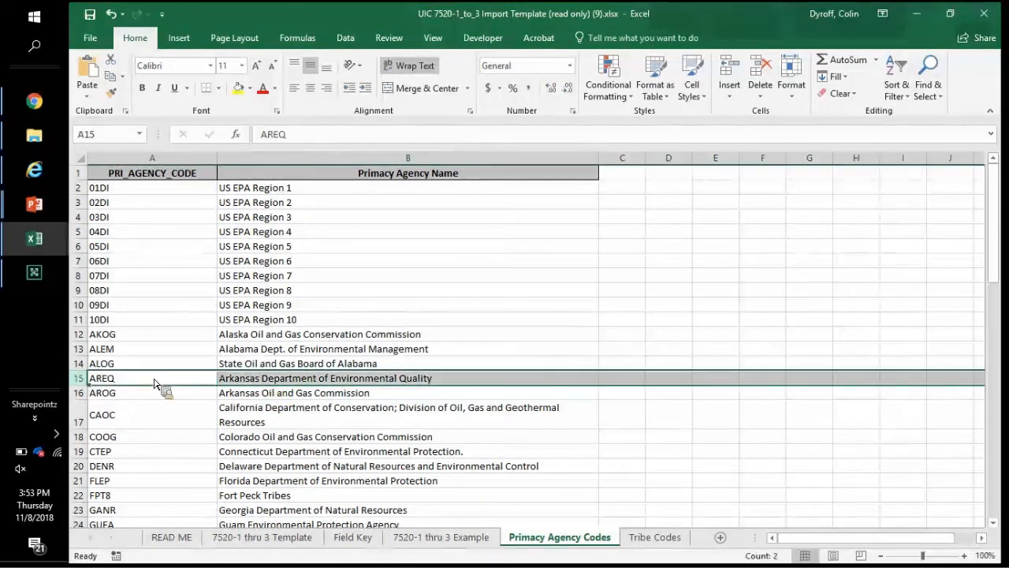
Step: Back on Field Key, read the FedFiscalYr, FYQuarter, Region, State and Tribe descriptions
click(352, 539)
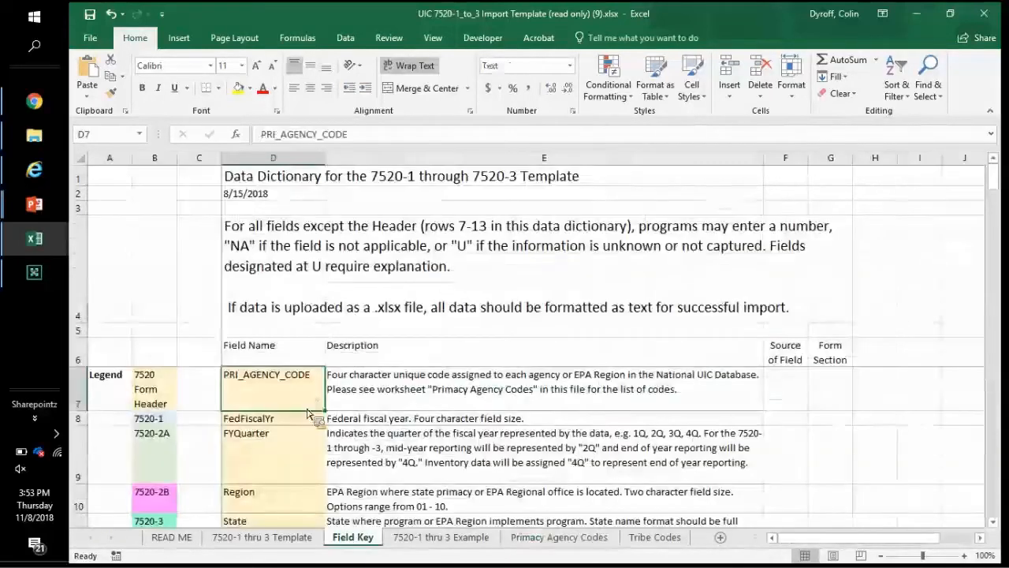
click(308, 414)
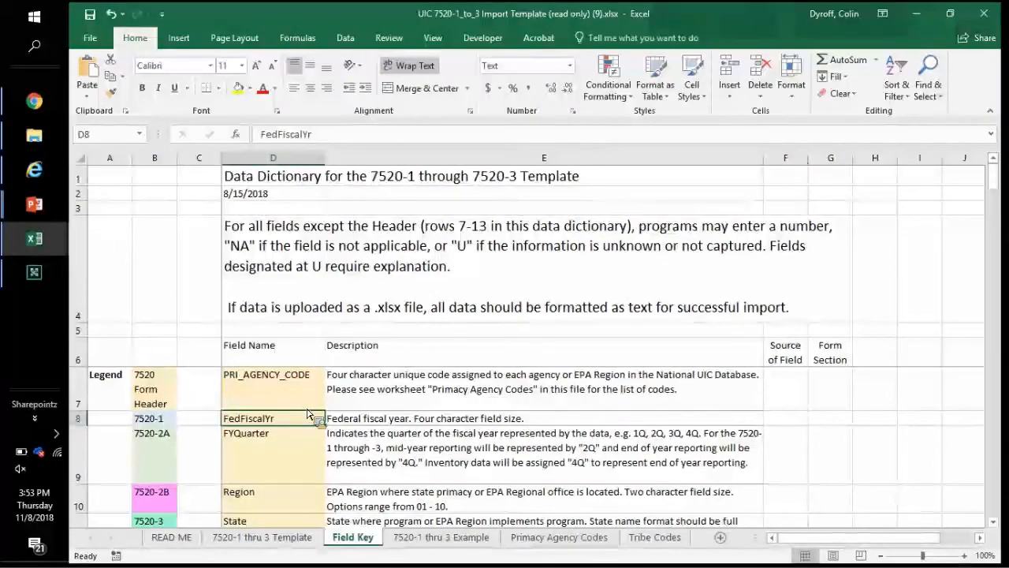
key(Right)
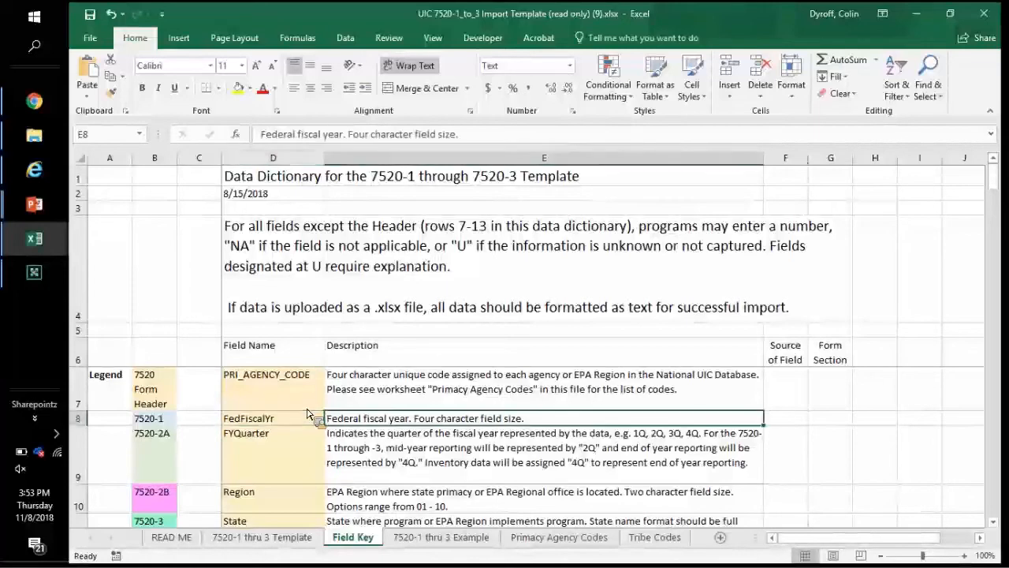
key(Down)
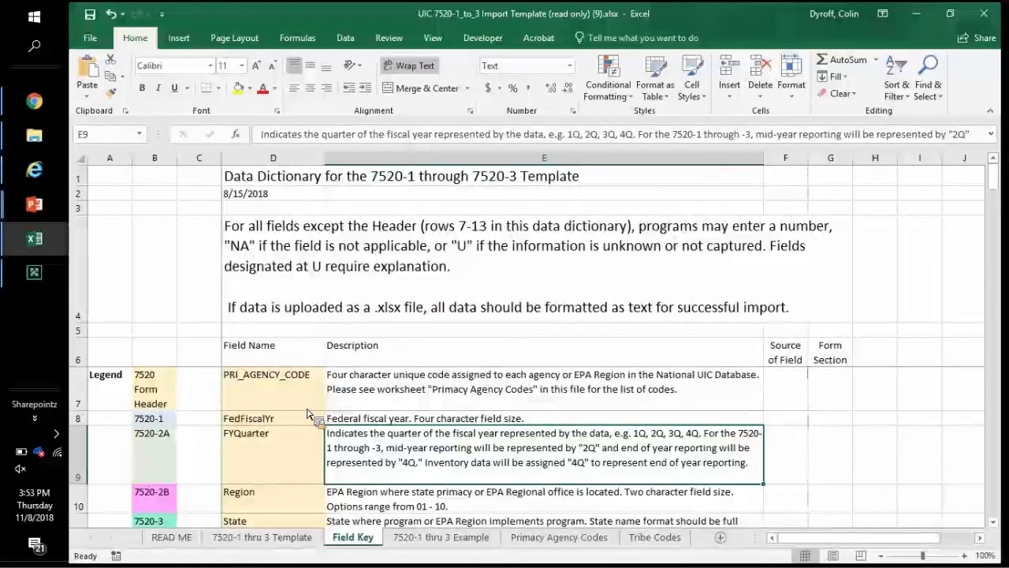
key(Down)
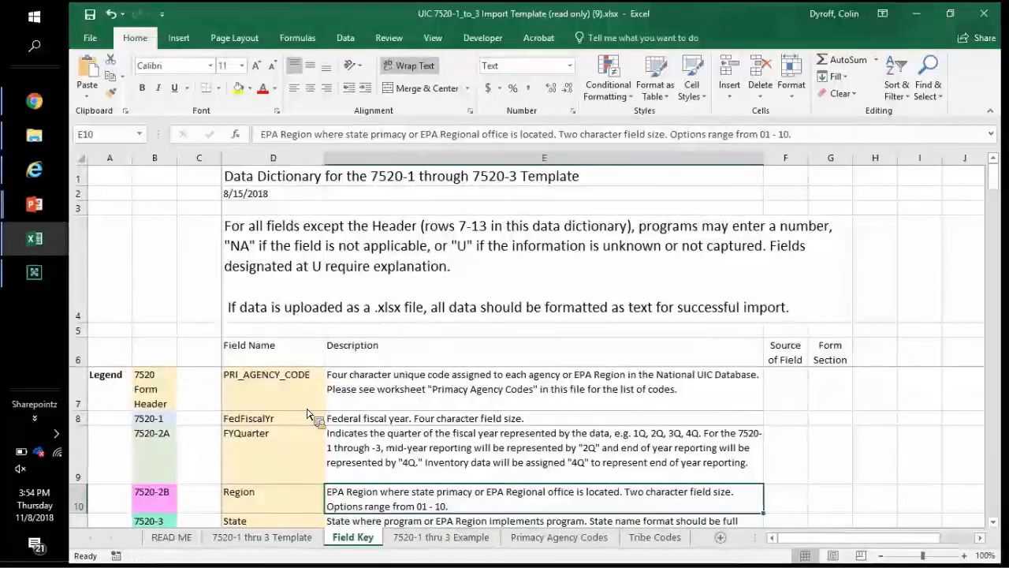
key(Down)
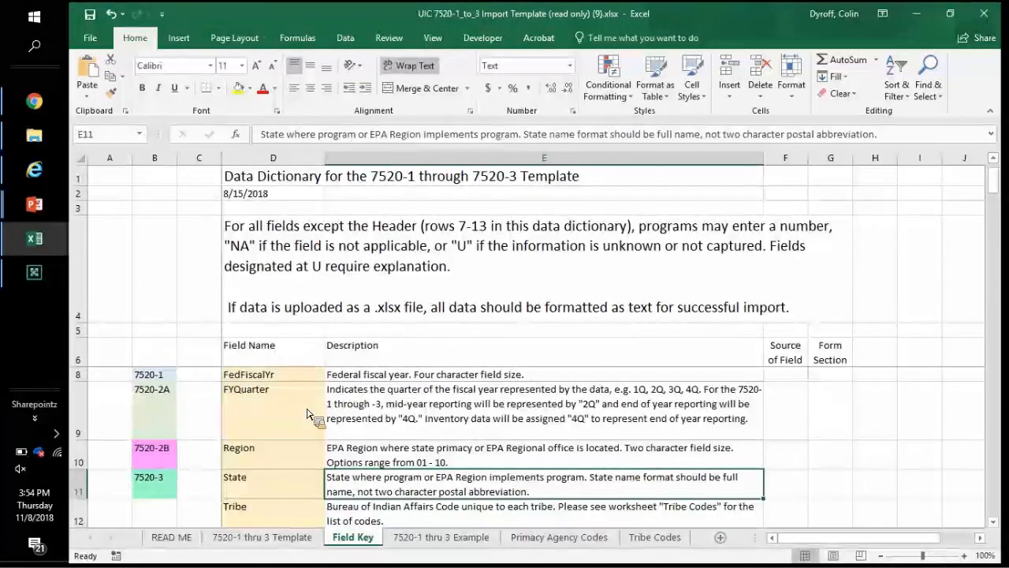
key(Down)
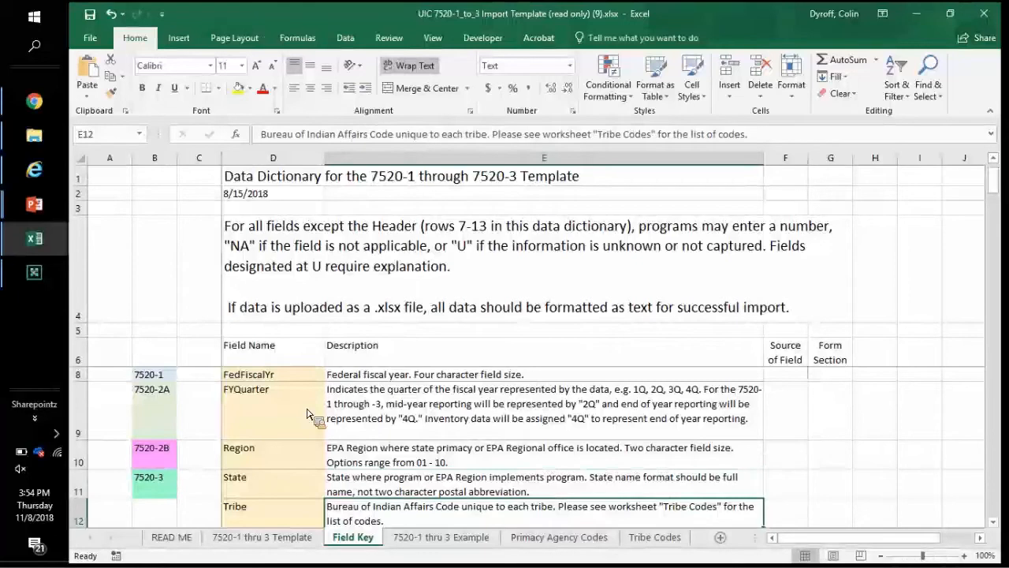
key(Down)
key(Up)
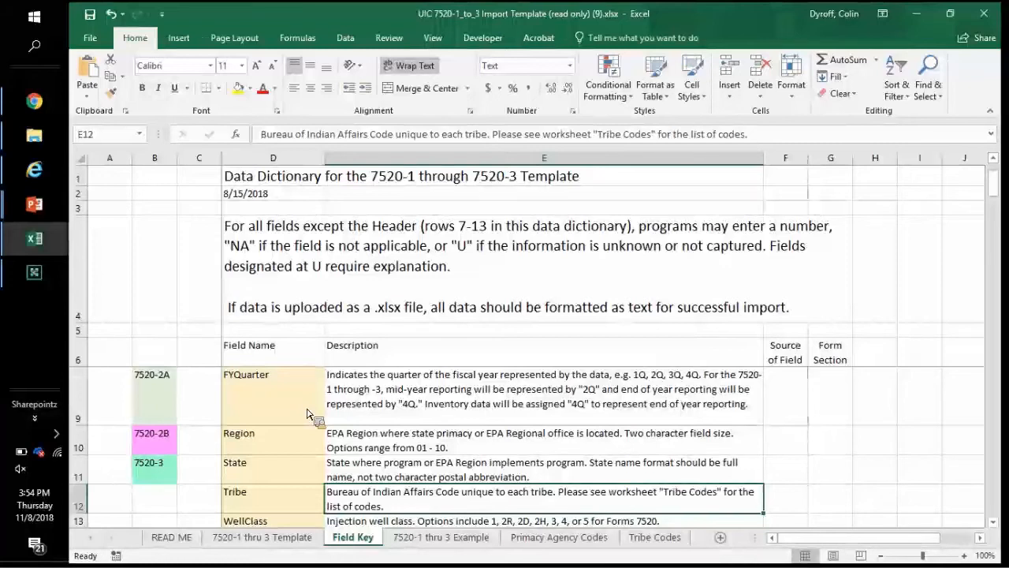
click(655, 539)
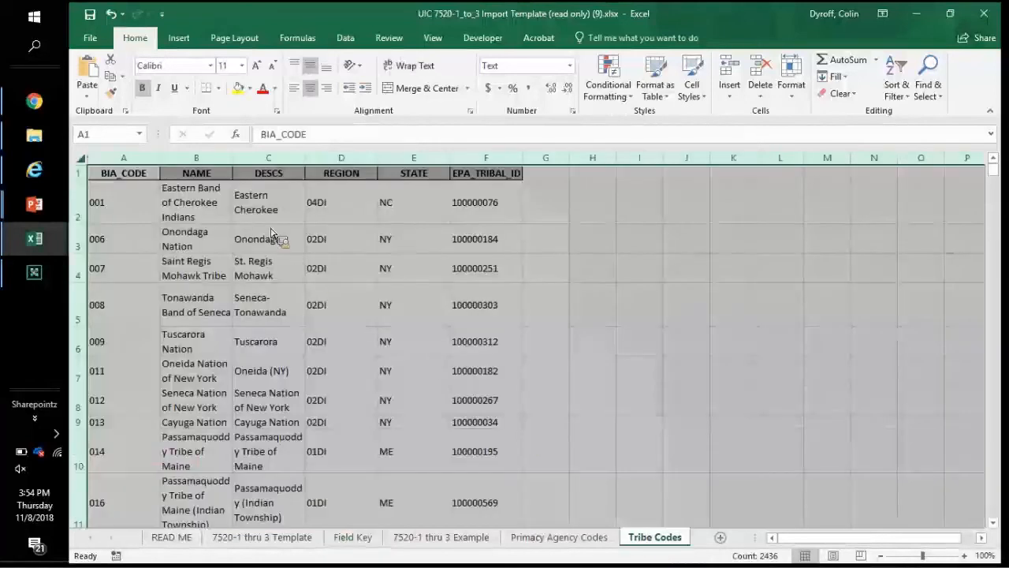
click(218, 160)
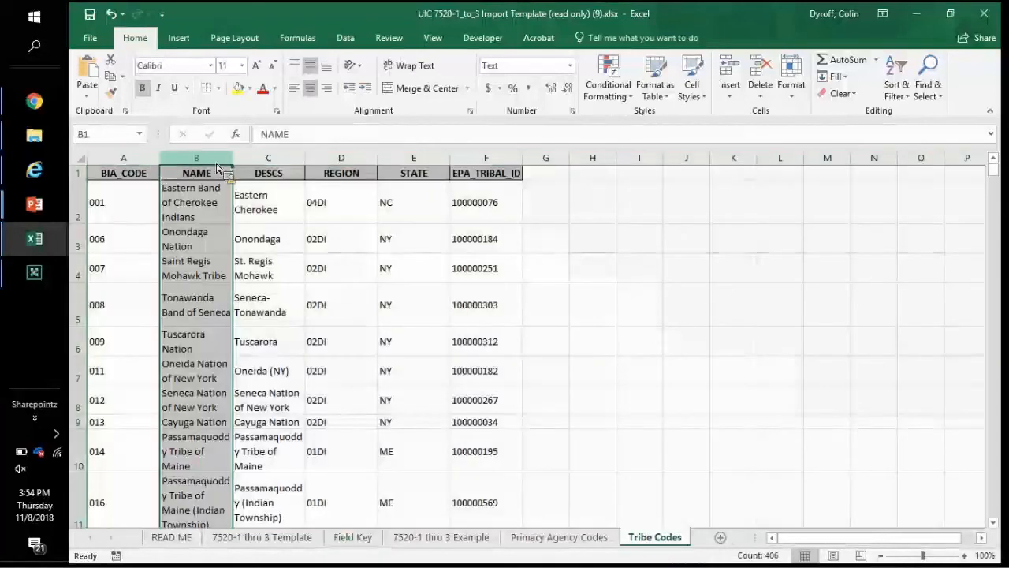
drag(218, 167, 140, 164)
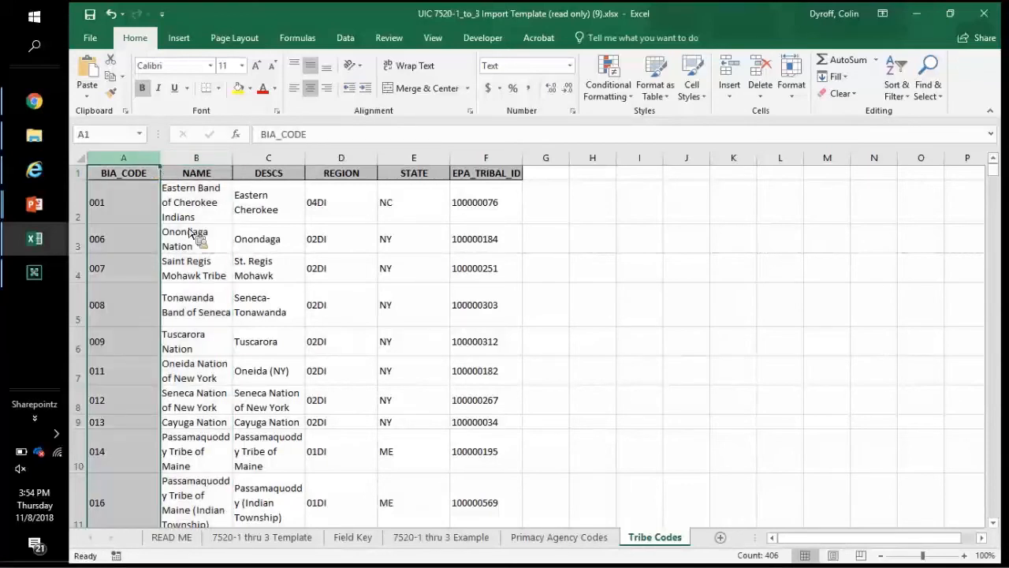
click(192, 304)
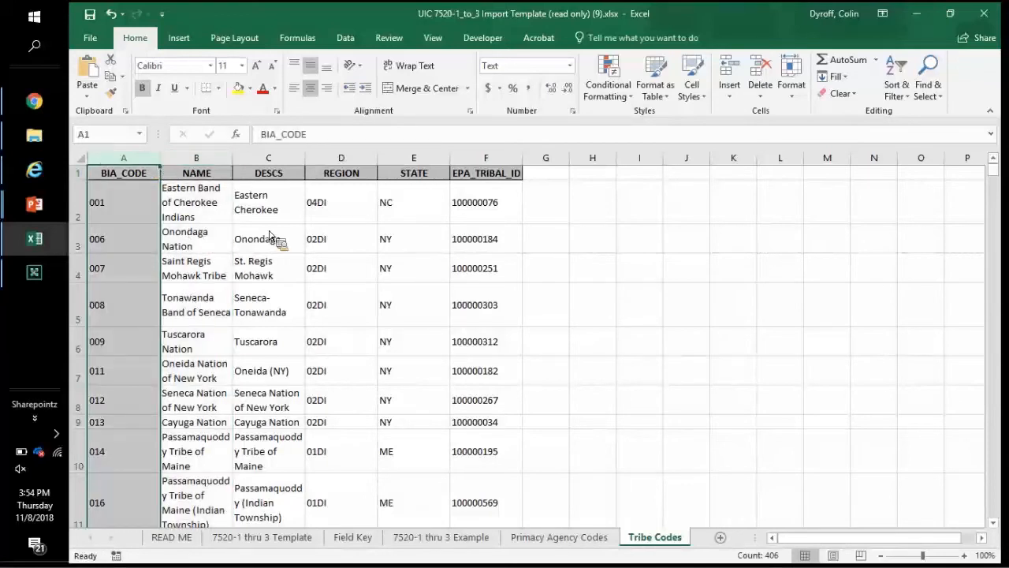
click(357, 163)
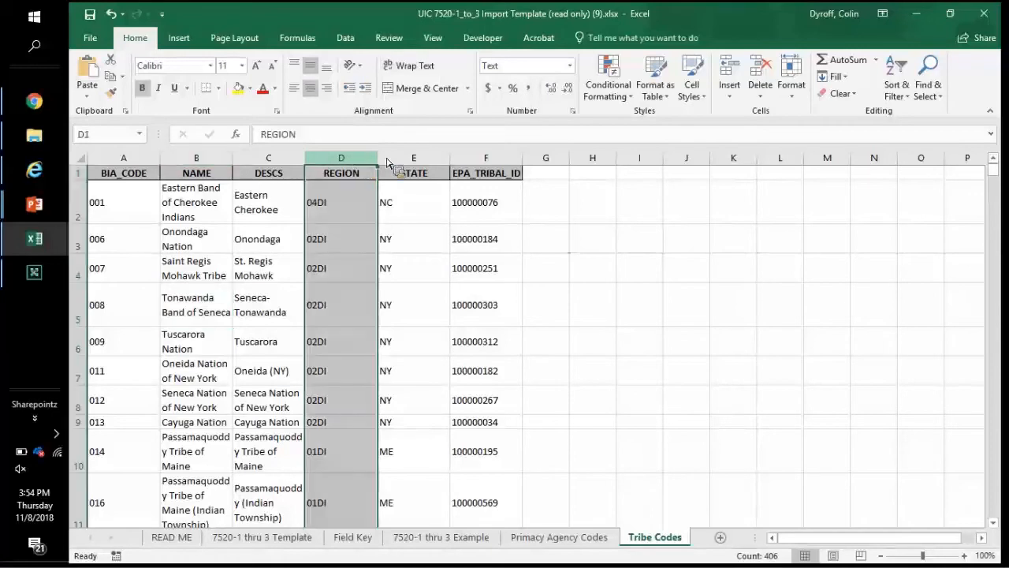
click(414, 159)
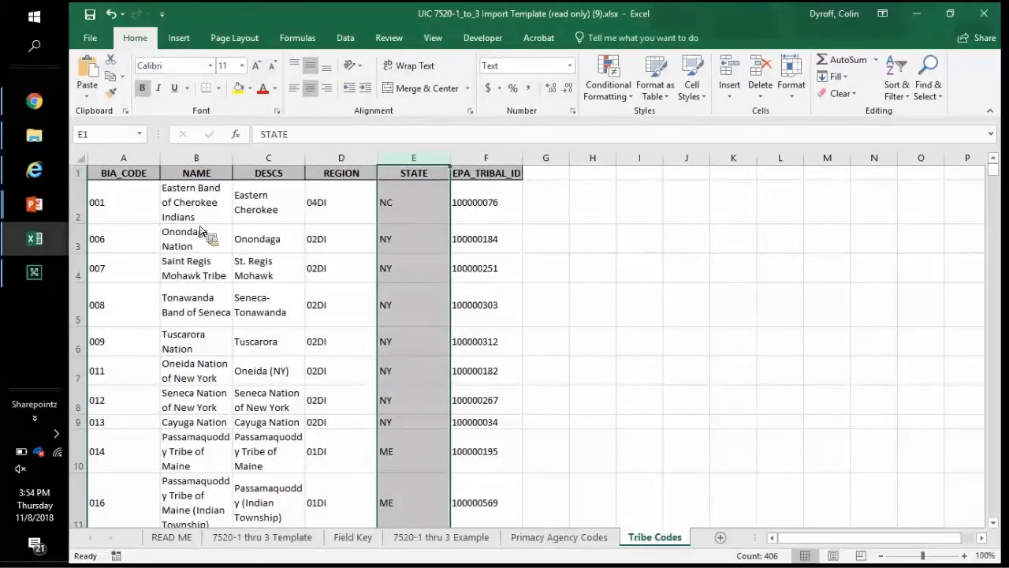
click(123, 239)
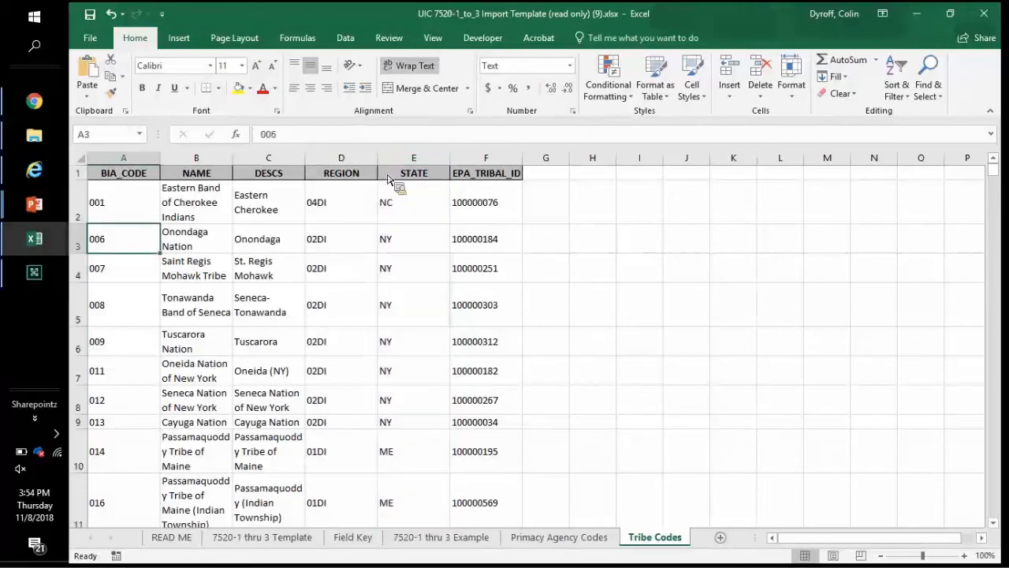
click(476, 159)
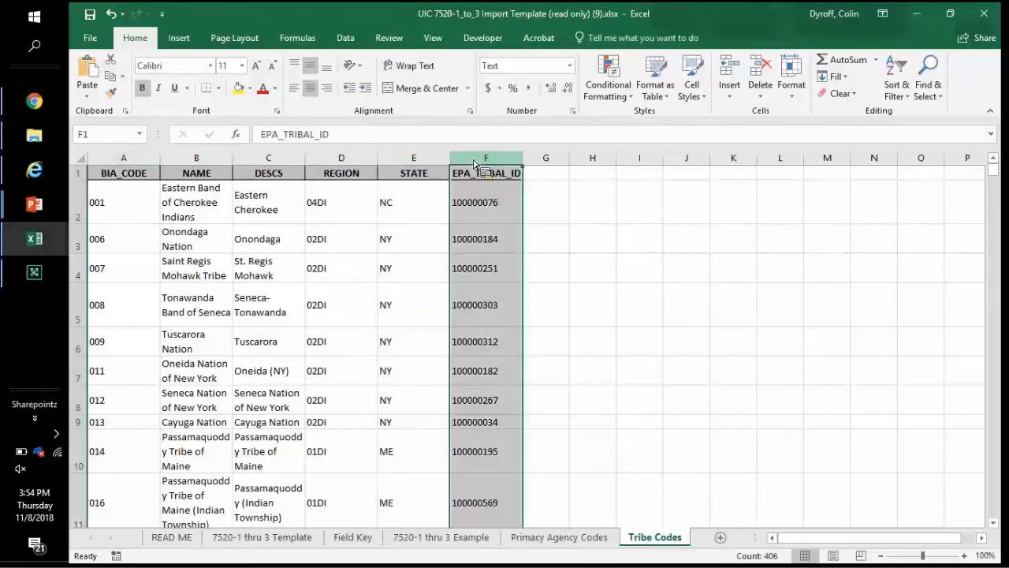
drag(476, 163, 546, 277)
click(545, 278)
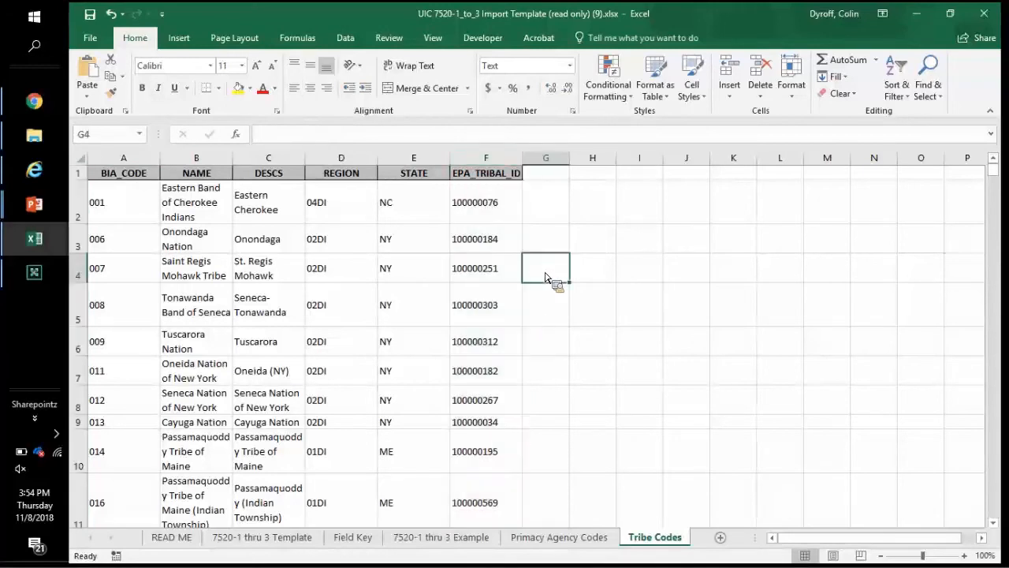
Step: Check IndPermitNew's source 7520-1 and section VI.A on Field Key, then view the 7520-1 thru 3 Example sheet
click(363, 538)
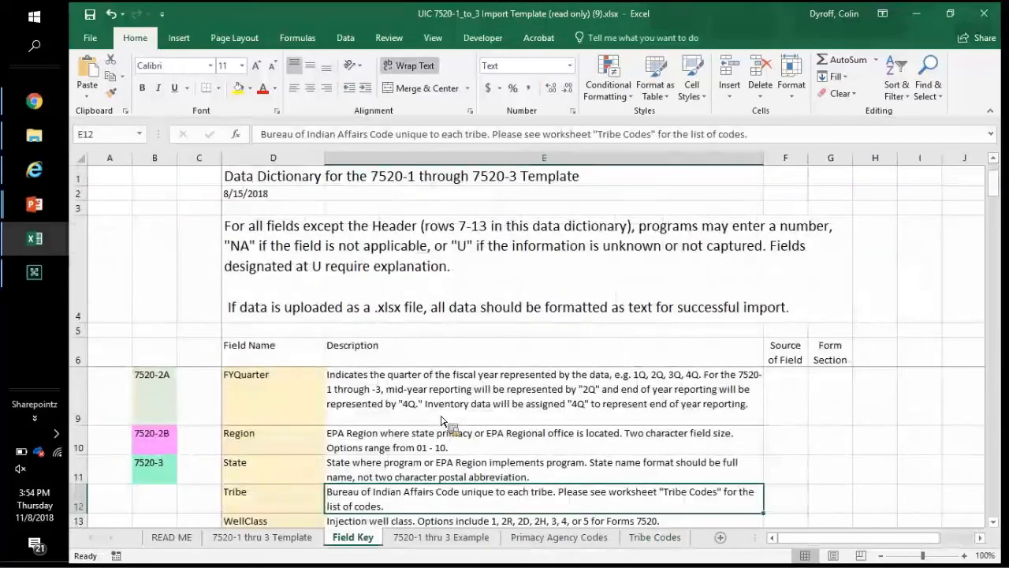
scroll(441, 422, down, 1)
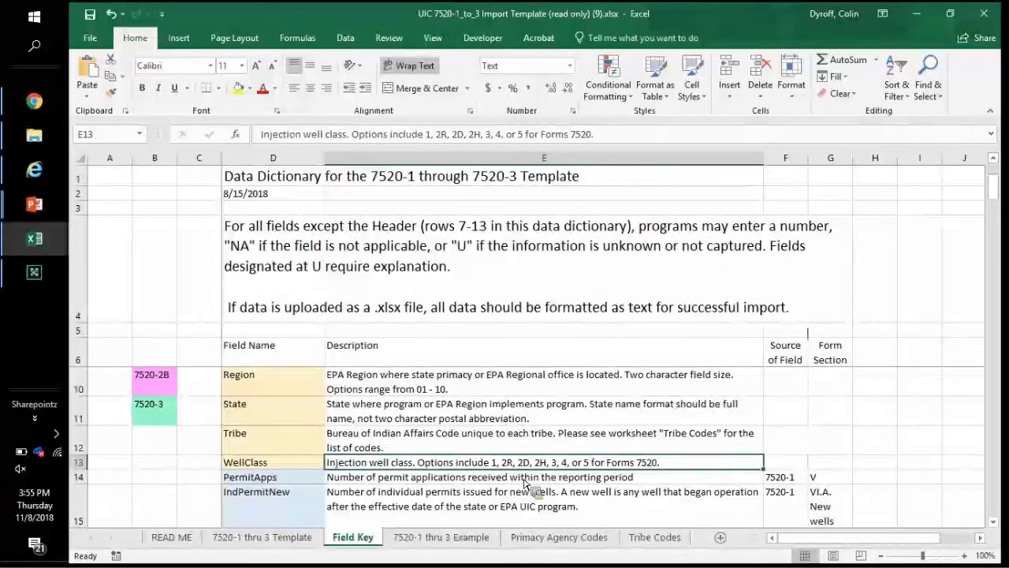
key(Down)
key(Down)
key(Down)
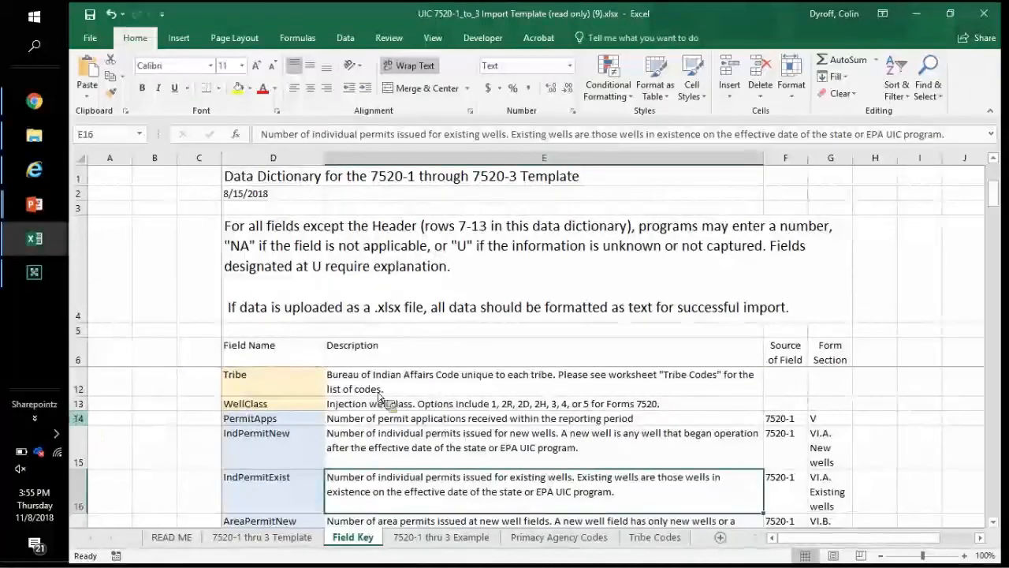
click(78, 418)
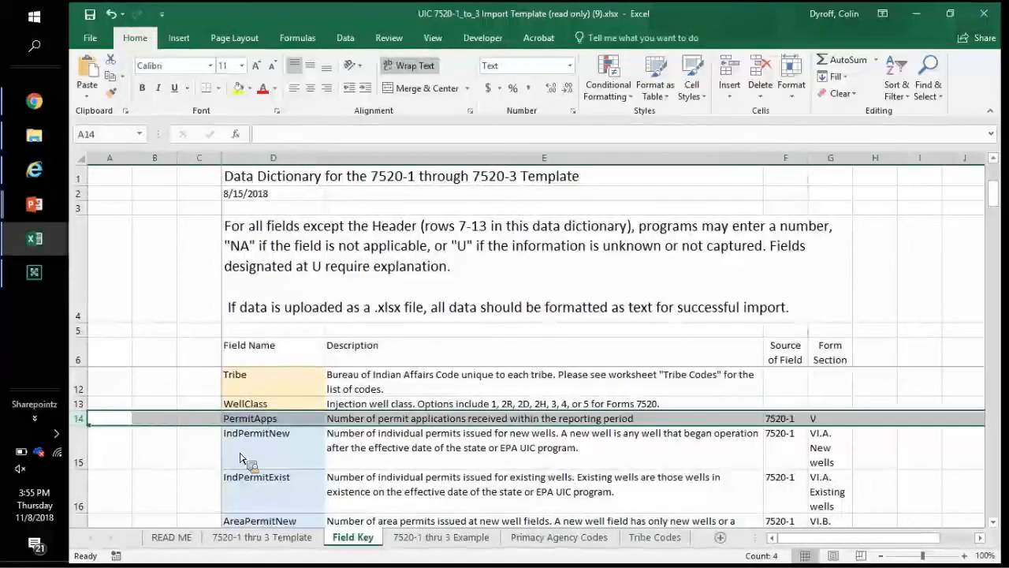
click(241, 457)
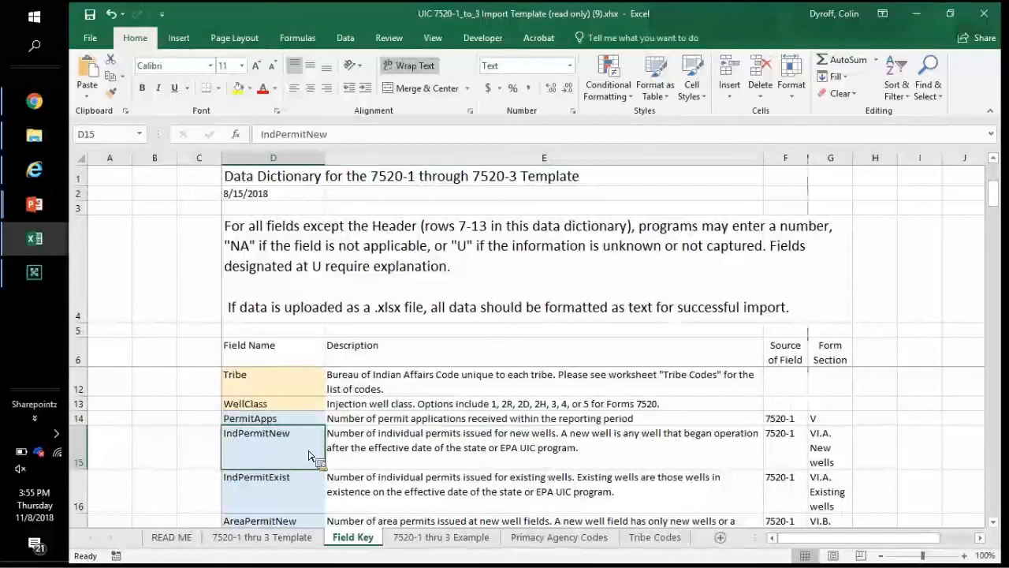
click(373, 468)
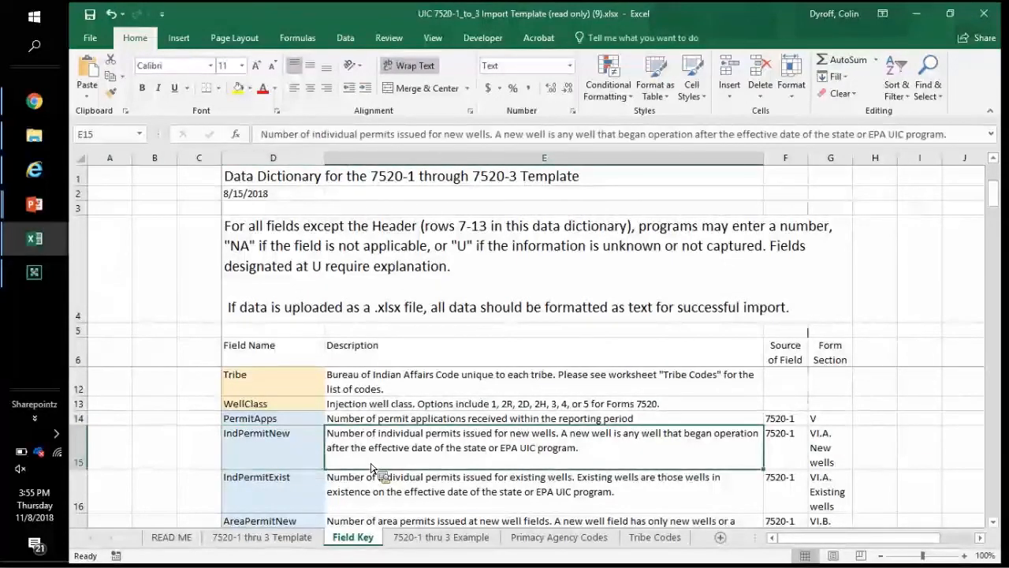
click(791, 460)
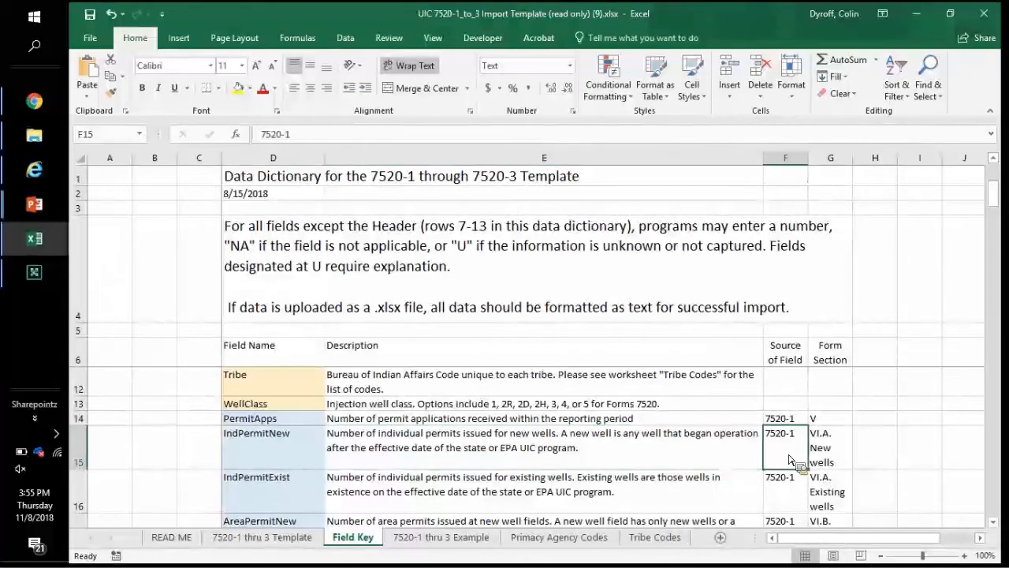
click(847, 449)
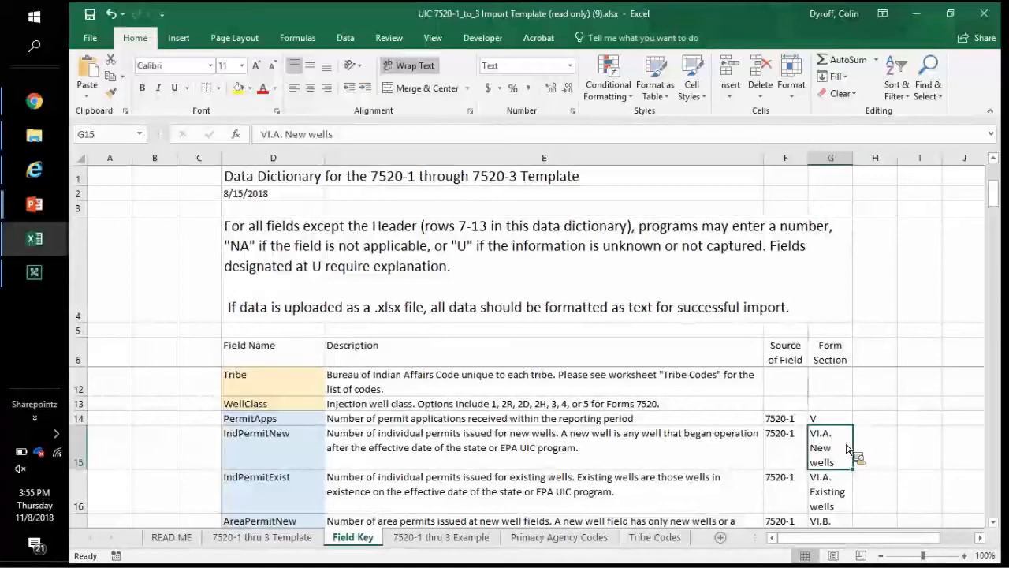
key(Left)
key(Left)
key(Left)
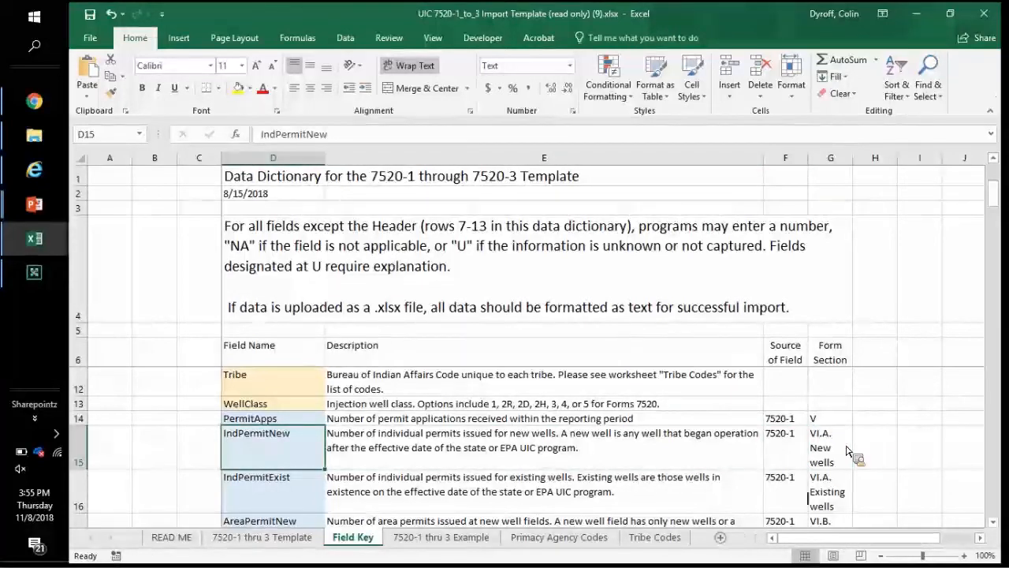
click(437, 544)
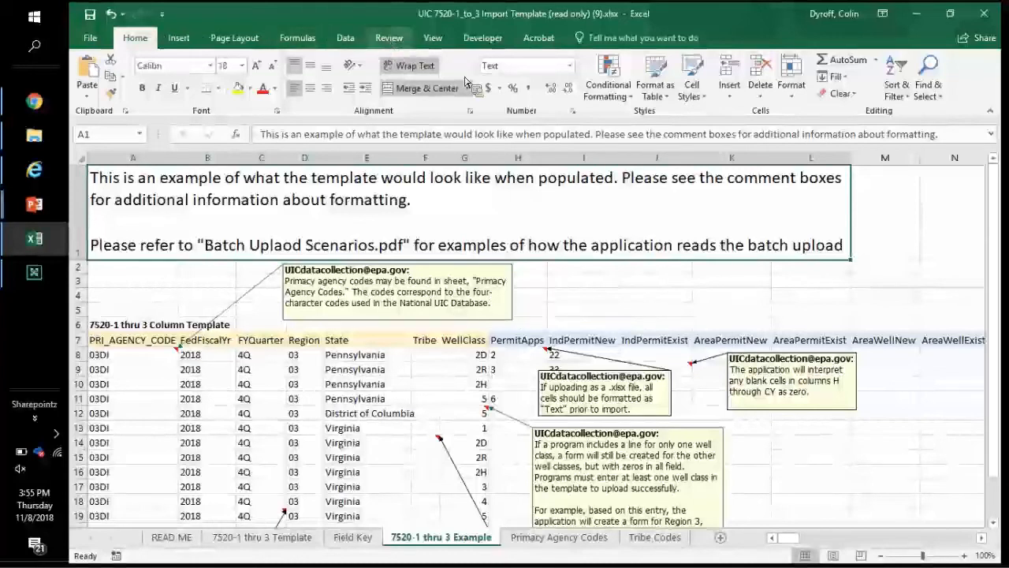
Step: Turn off Show All Comments on the Review tab and browse down the sample agency-code rows
click(389, 37)
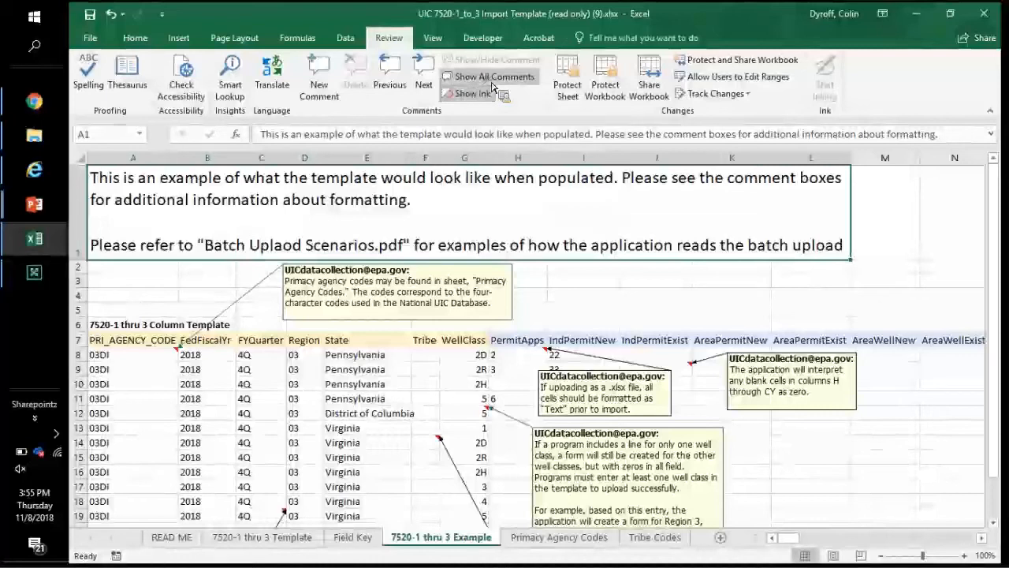
click(492, 82)
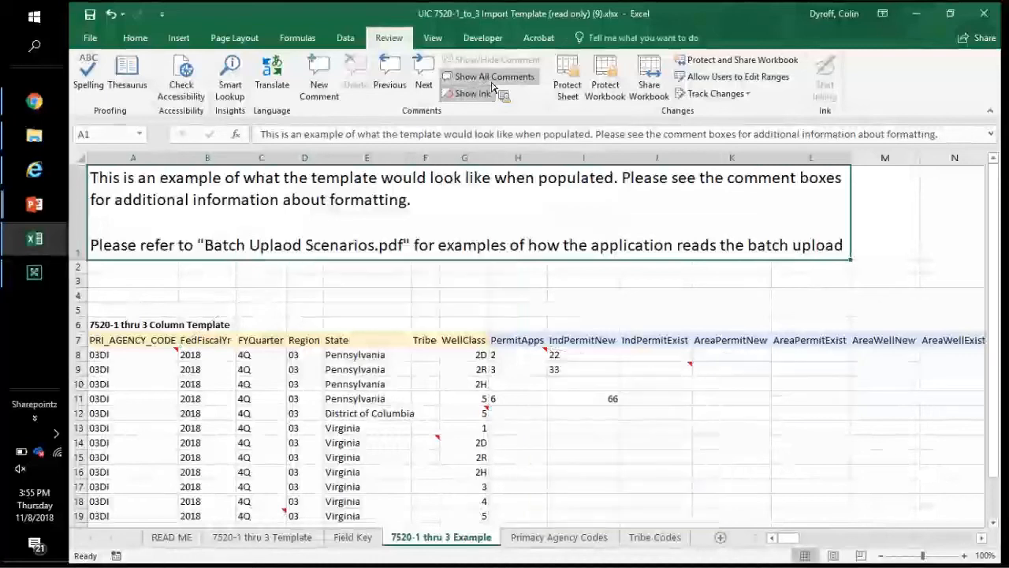
click(177, 300)
key(Down)
key(Down)
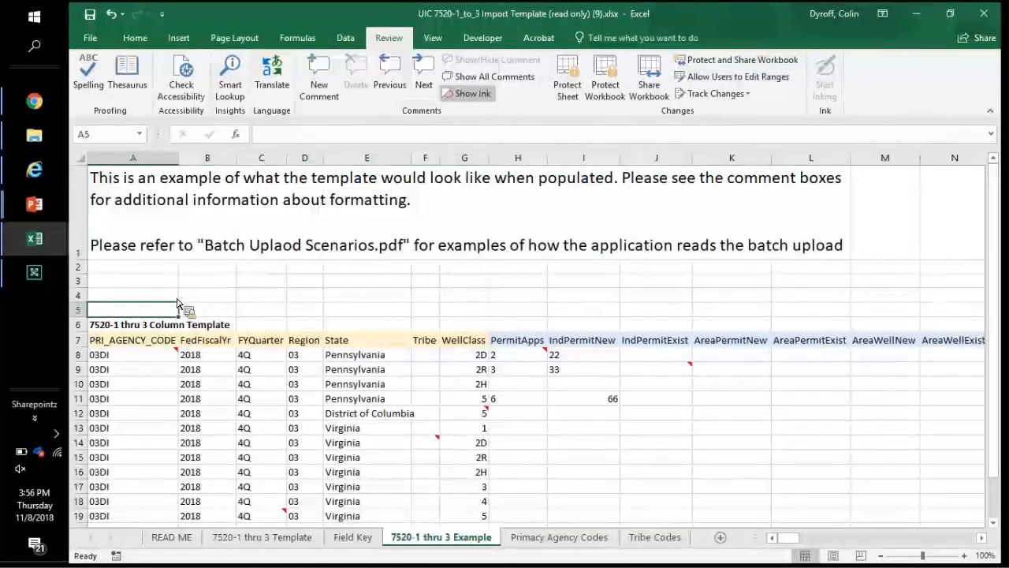
key(Down)
key(Down)
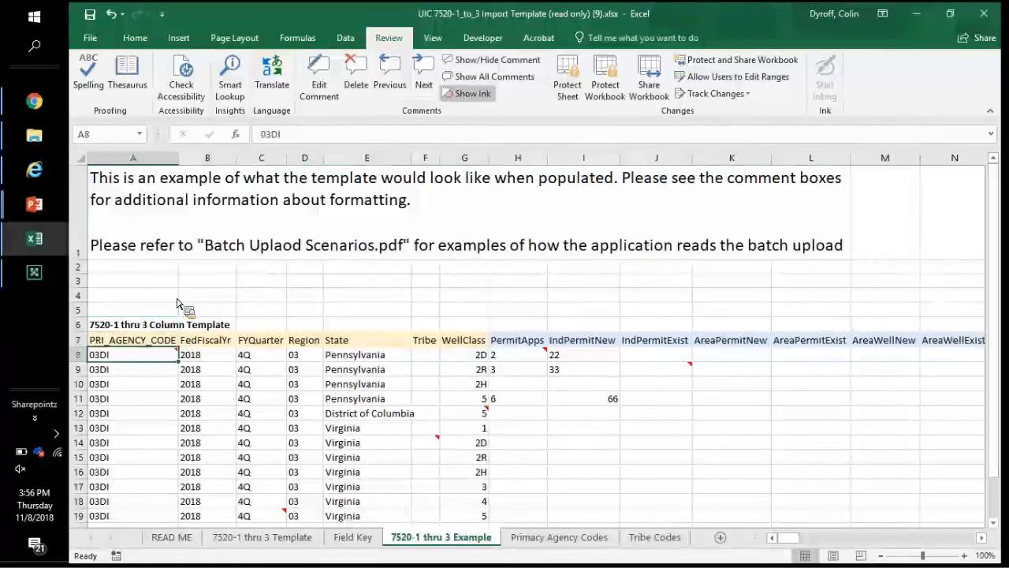
key(Down)
key(Down)
key(Down)
key(Down)
key(Down)
key(Down)
key(Down)
key(Down)
key(Down)
key(Down)
key(Down)
key(Down)
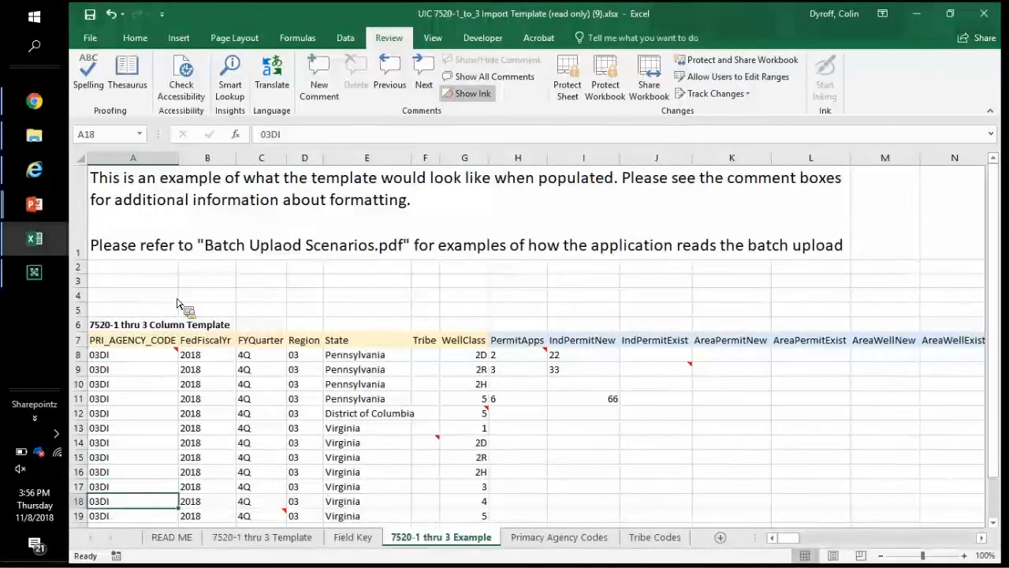
key(Down)
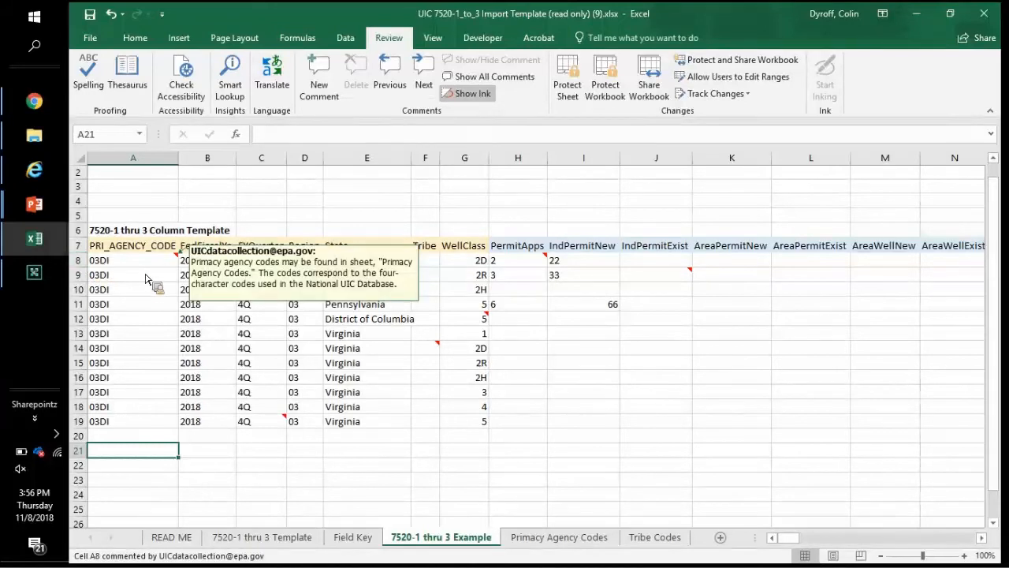
Step: Browse the sample values 03DI, 2018, 4Q, Region 03, then select the Pennsylvania and WellClass block E8:G11
drag(132, 260, 114, 430)
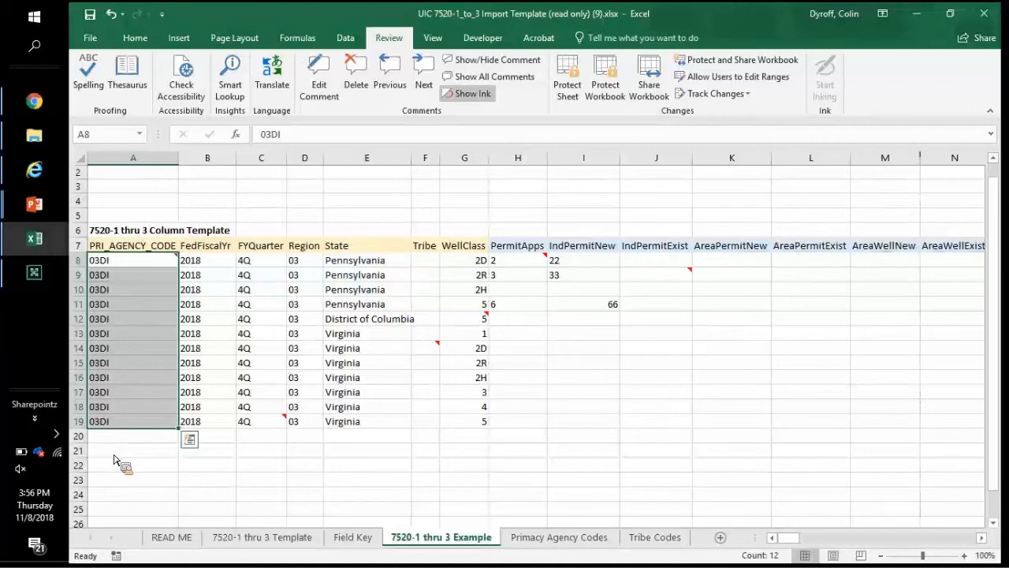
key(Right)
key(Right)
key(Left)
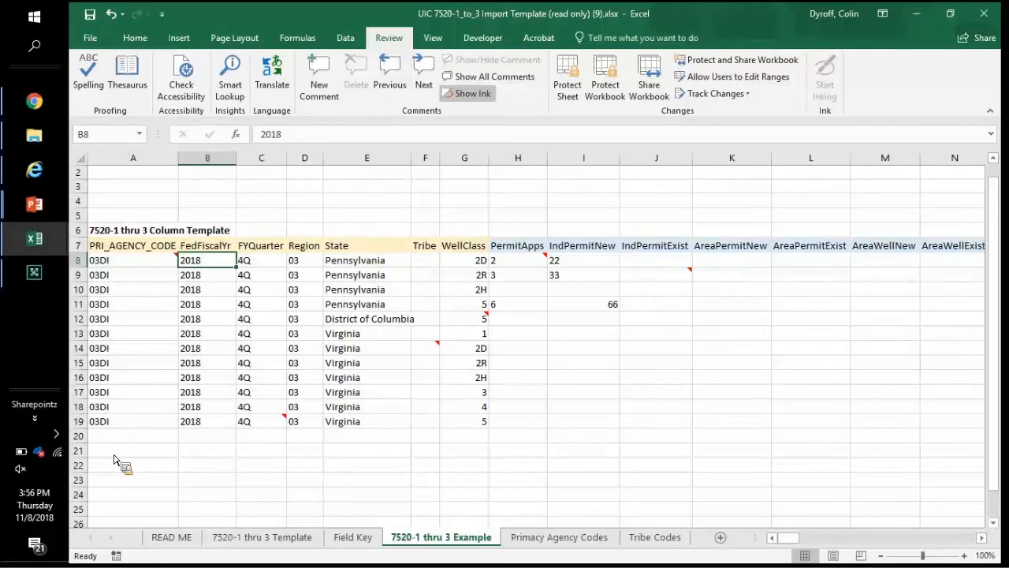
key(Right)
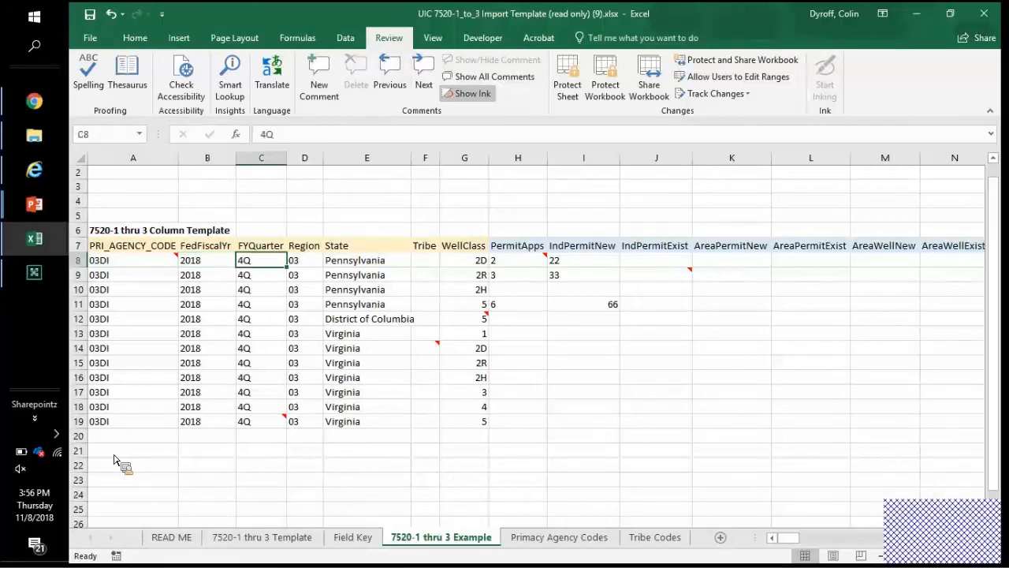
key(Right)
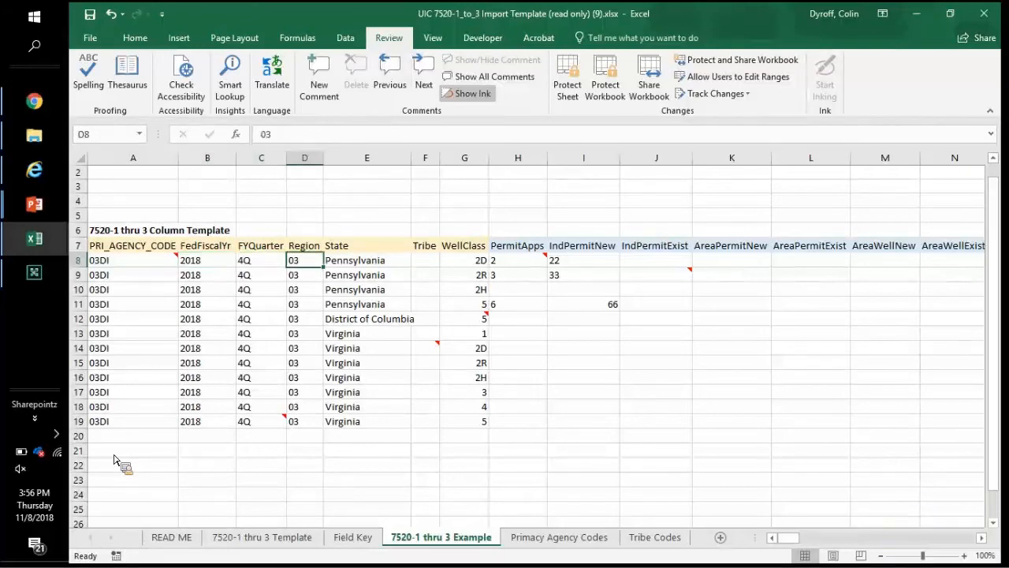
key(Right)
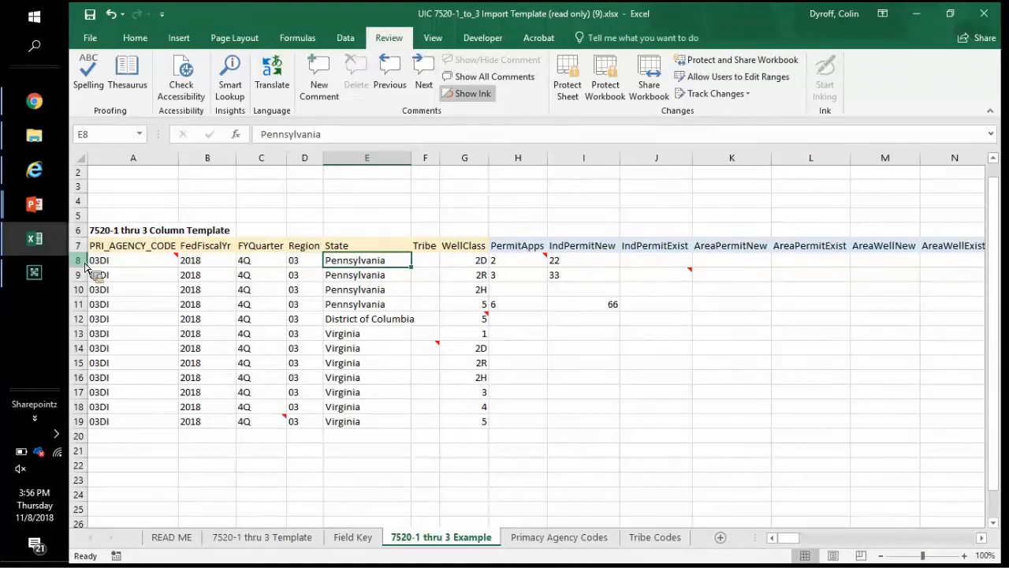
drag(391, 268, 391, 307)
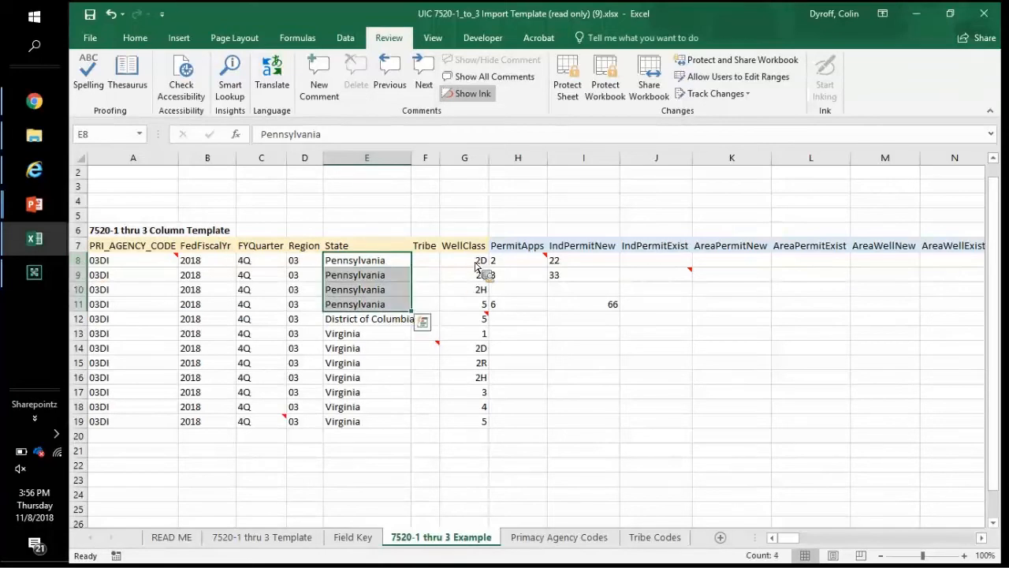
drag(475, 267, 398, 309)
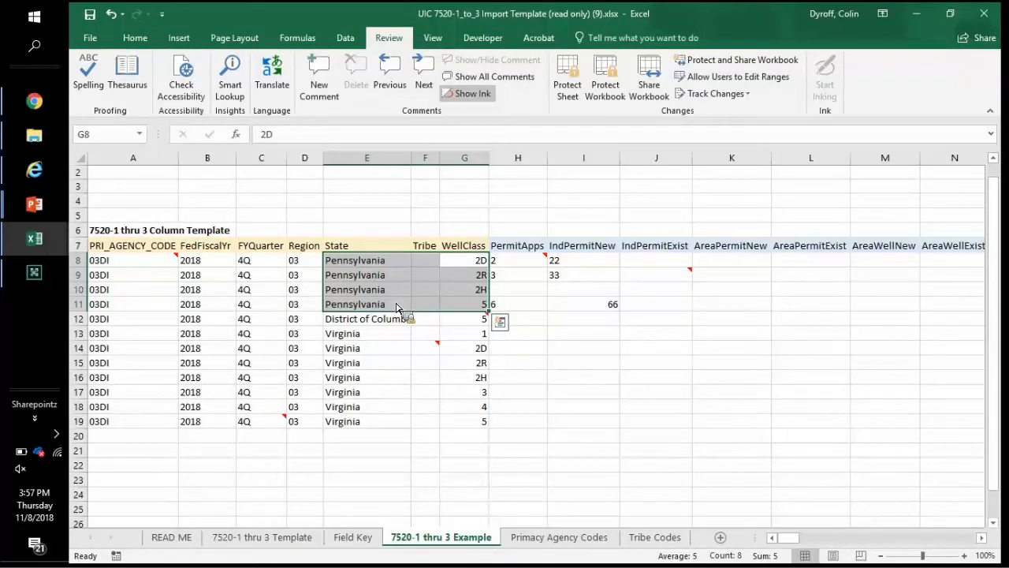
Step: Check the AreaPermitNew and AreaPermitExist columns, then switch to the Test 05DI 2018 7520 1-3.xlsx workbook
click(644, 263)
key(Right)
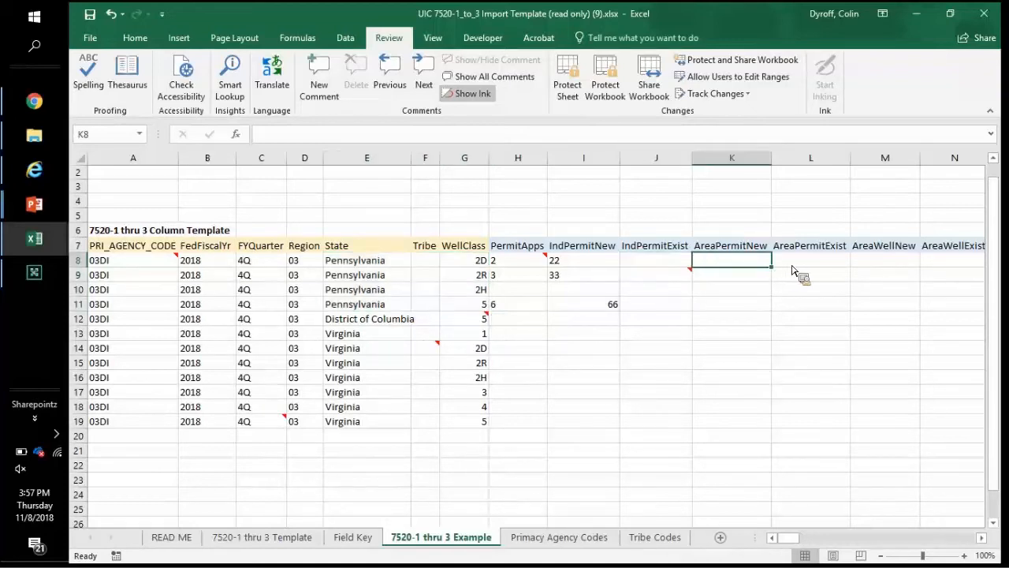
key(Right)
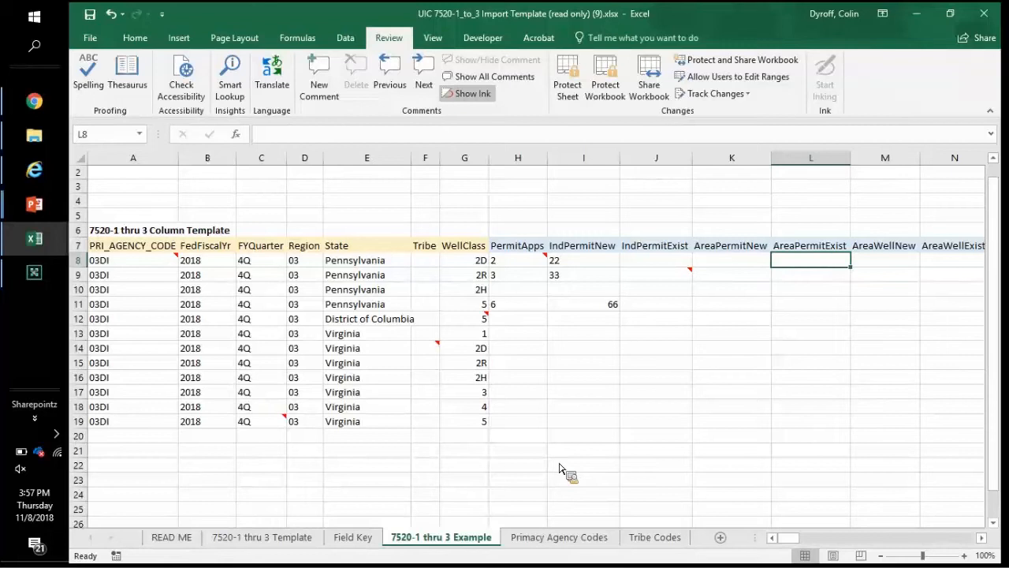
key(alt+Tab)
key(alt+Tab)
key(alt+Tab)
key(alt+Tab)
key(alt+Tab)
key(alt+Tab)
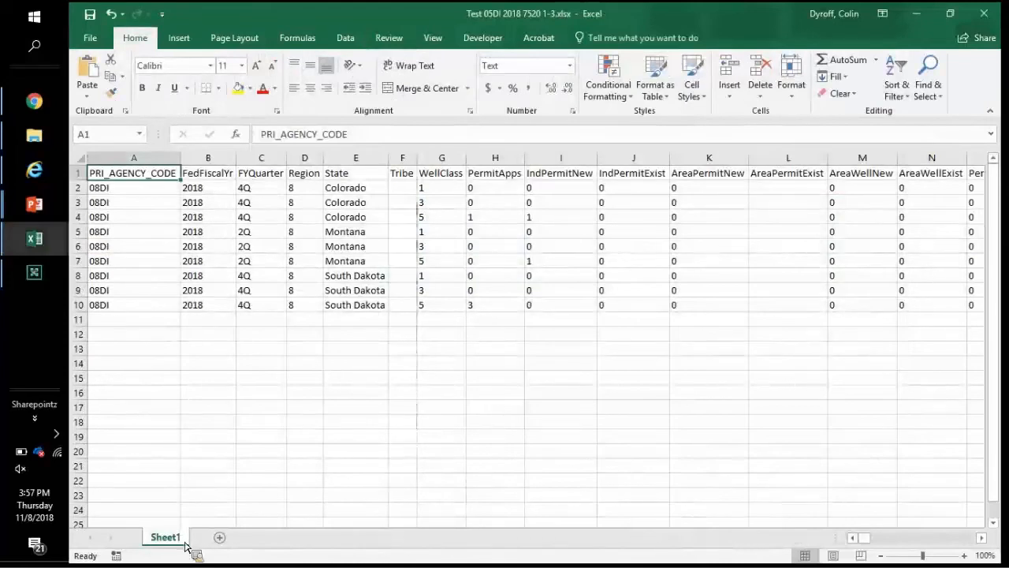
Step: Select the agency codes and State entries across the nine 2018 test rows
click(155, 353)
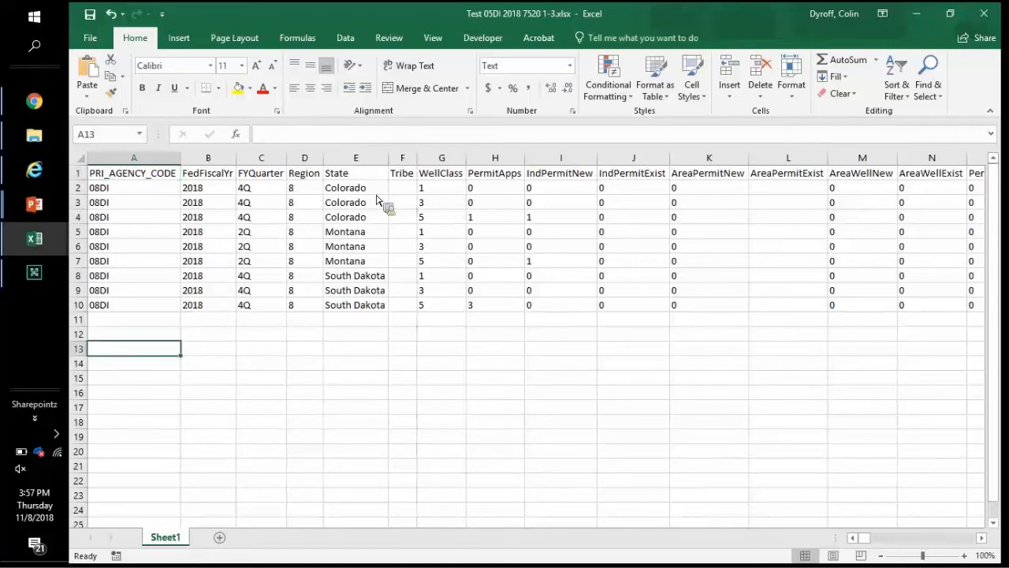
drag(81, 189, 84, 221)
drag(120, 189, 127, 301)
drag(285, 193, 262, 308)
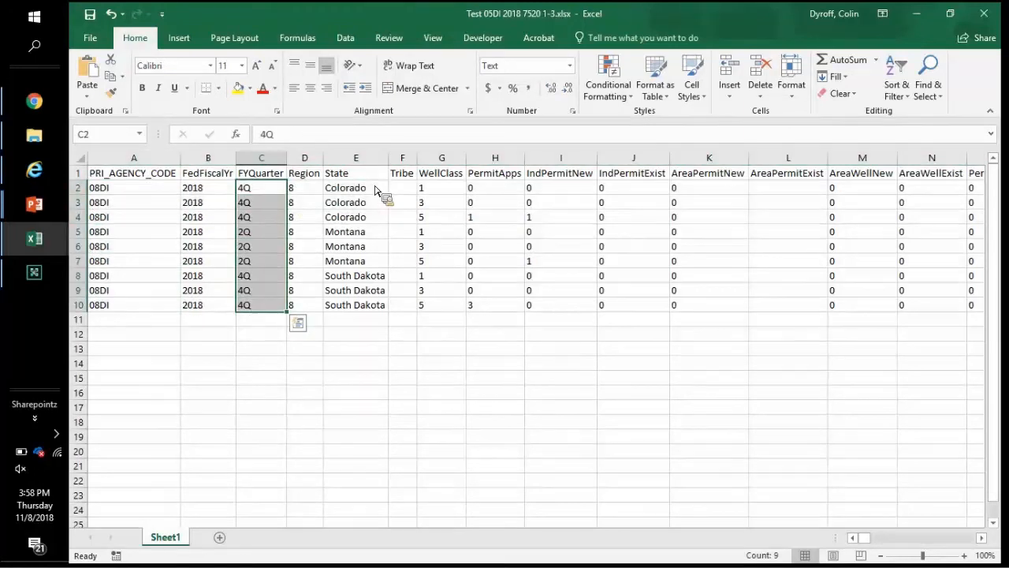
drag(377, 191, 366, 314)
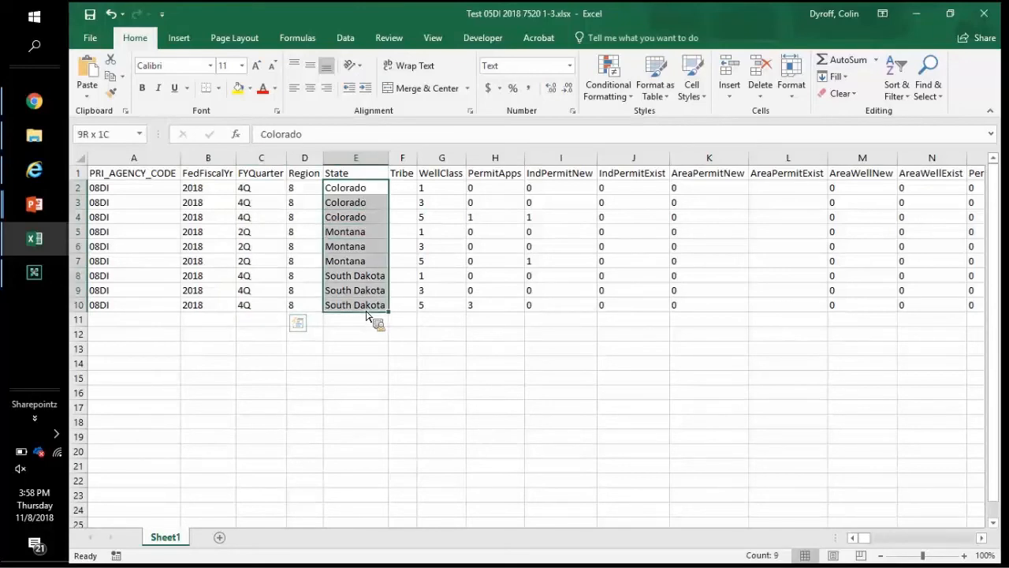
Step: Clear the zeros from AreaPermitNew cells K3:K8, return to A1, and switch back to Chrome
click(710, 229)
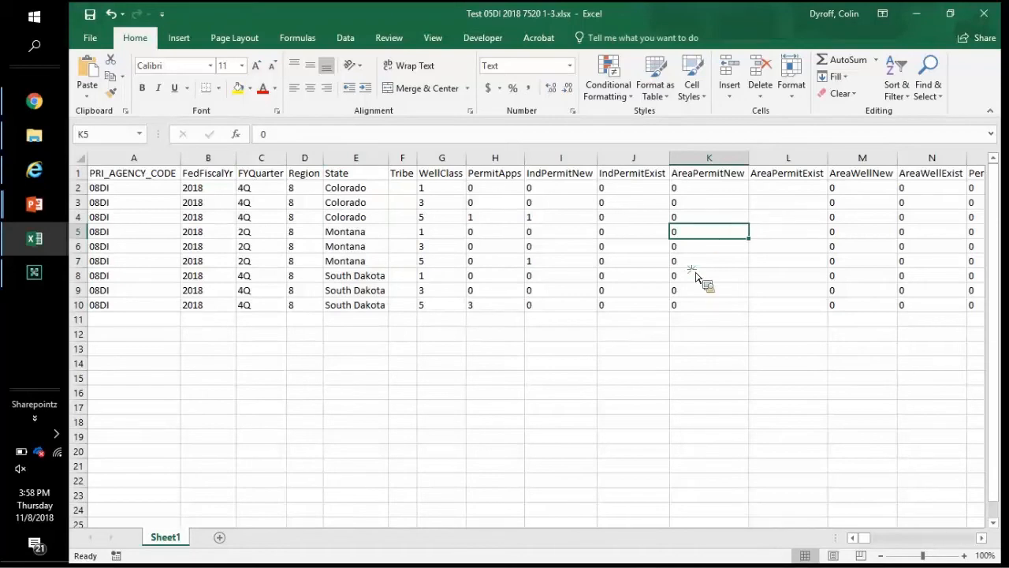
drag(698, 202, 696, 280)
key(Delete)
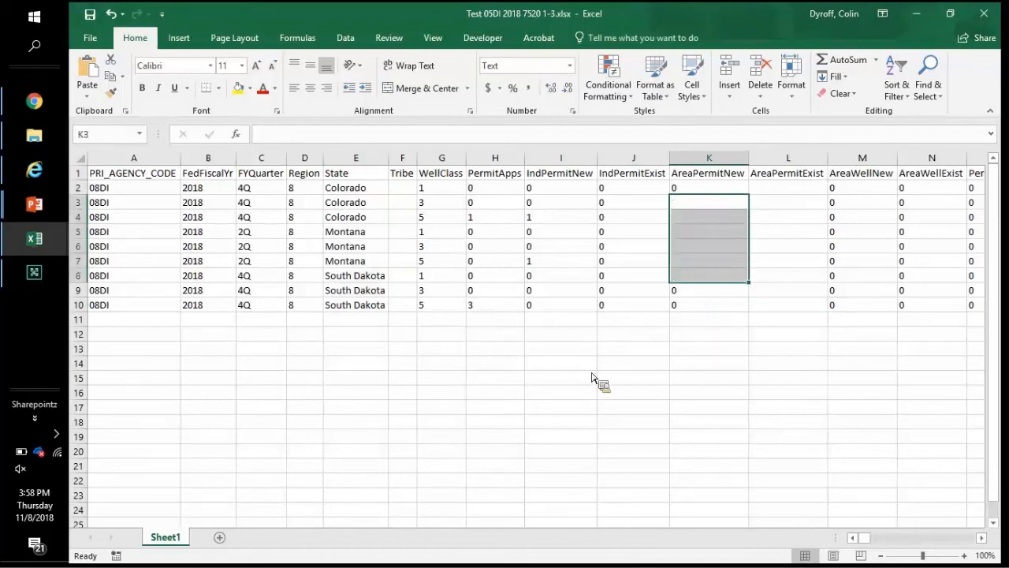
click(592, 367)
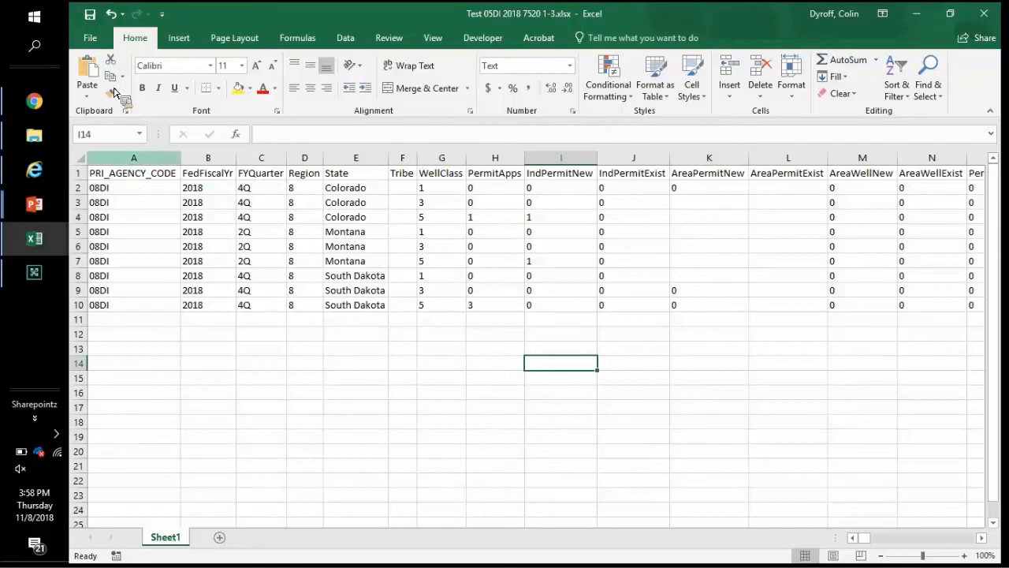
key(ctrl+Home)
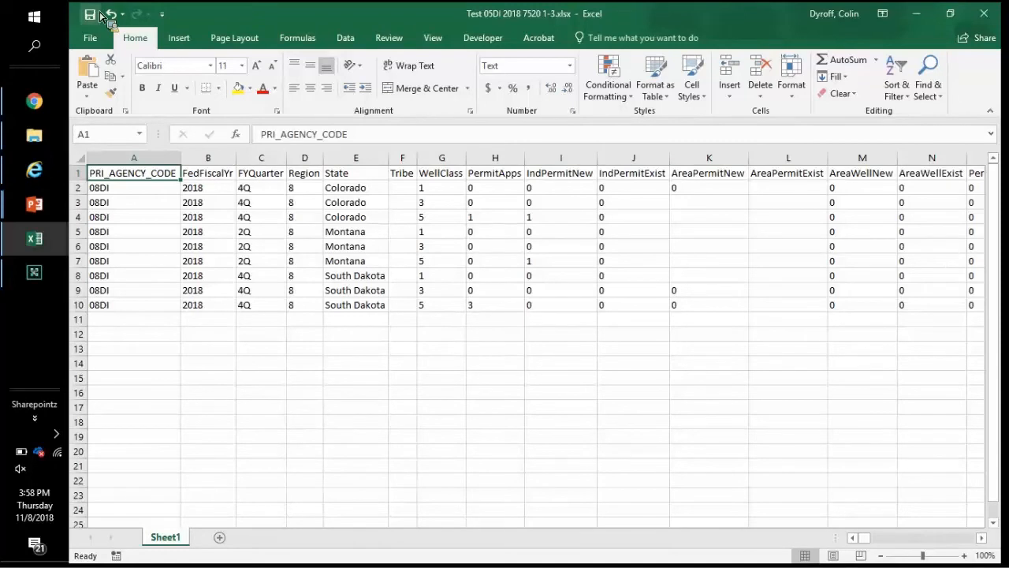
key(alt+Tab)
key(alt+Tab)
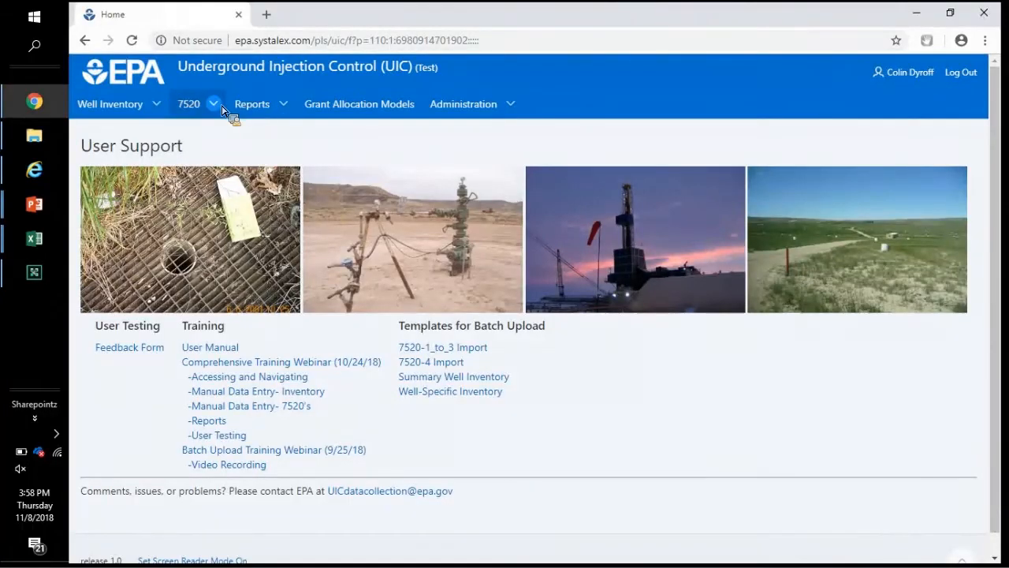
Step: Start the 7520 (1,2A,2B,3) data import wizard from the 7520 Import menu
click(222, 106)
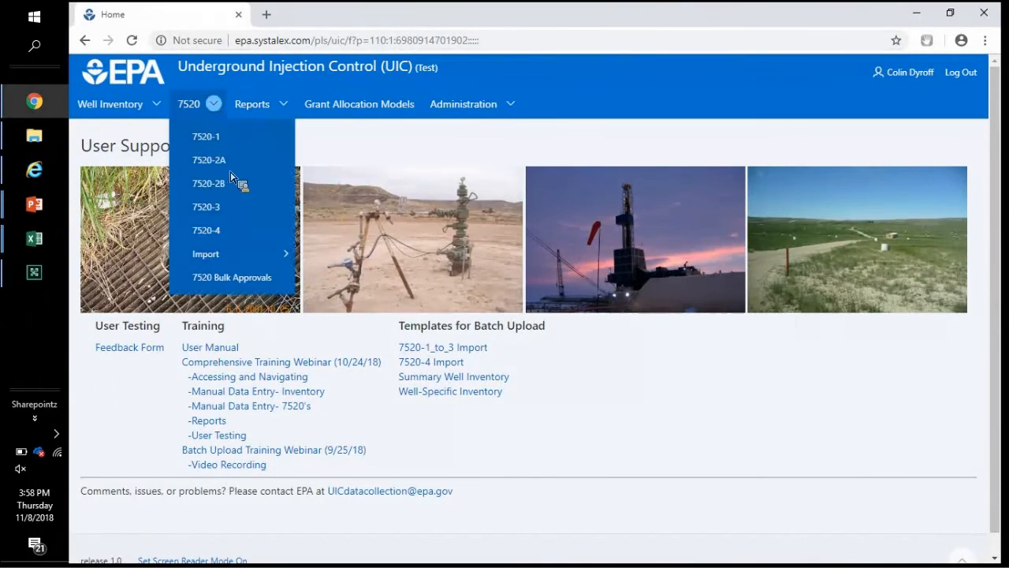
mouse_move(222, 258)
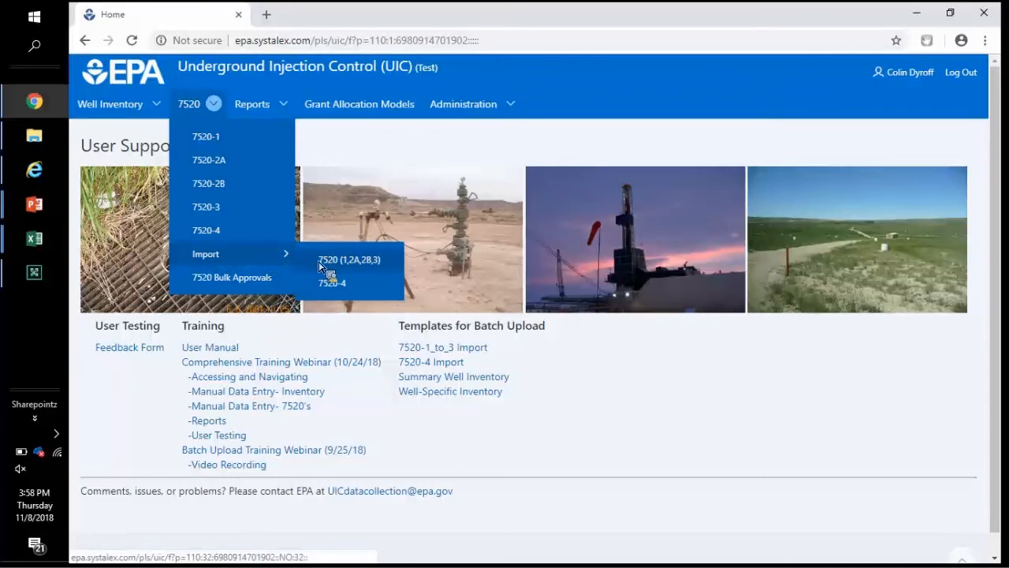
click(365, 268)
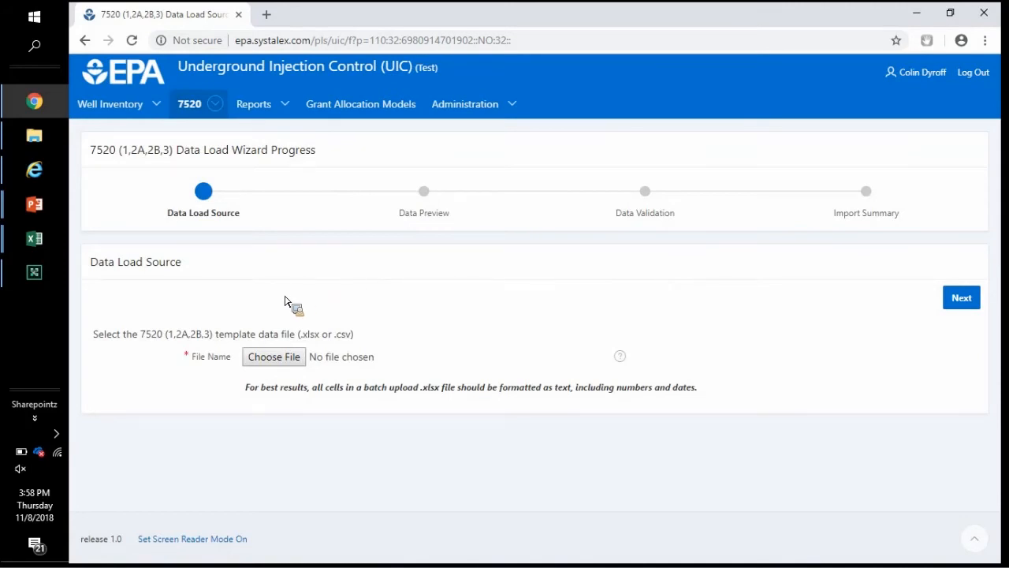
Step: Upload Test 05DI 2018 7520 1-3.xlsx as the source file and continue to the data preview
click(261, 365)
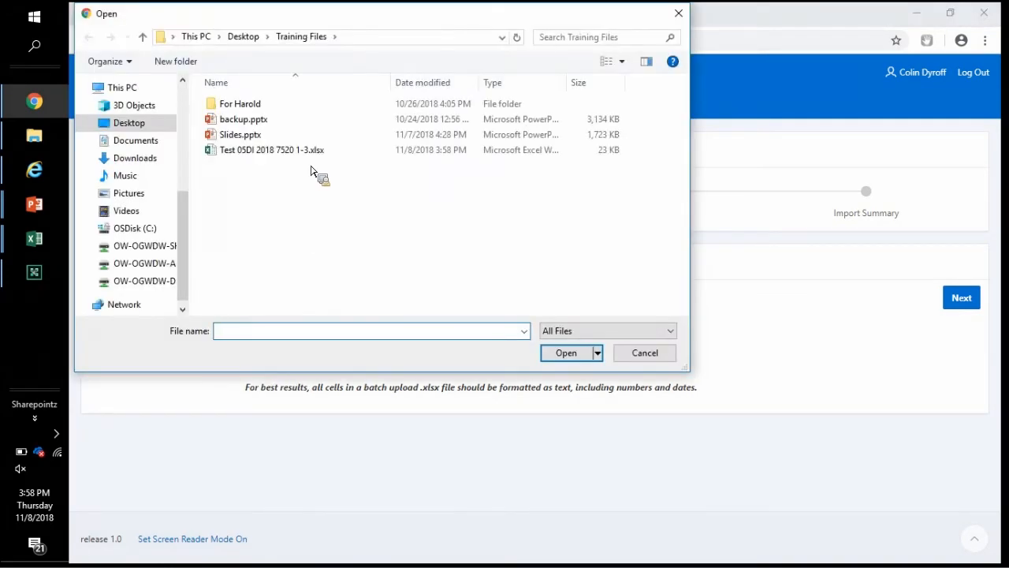
click(321, 156)
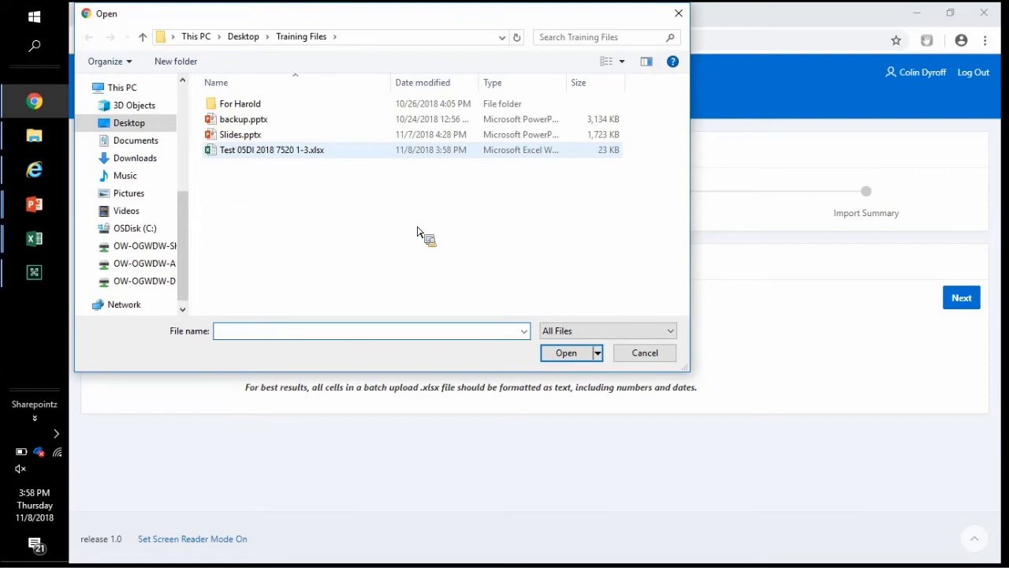
click(565, 354)
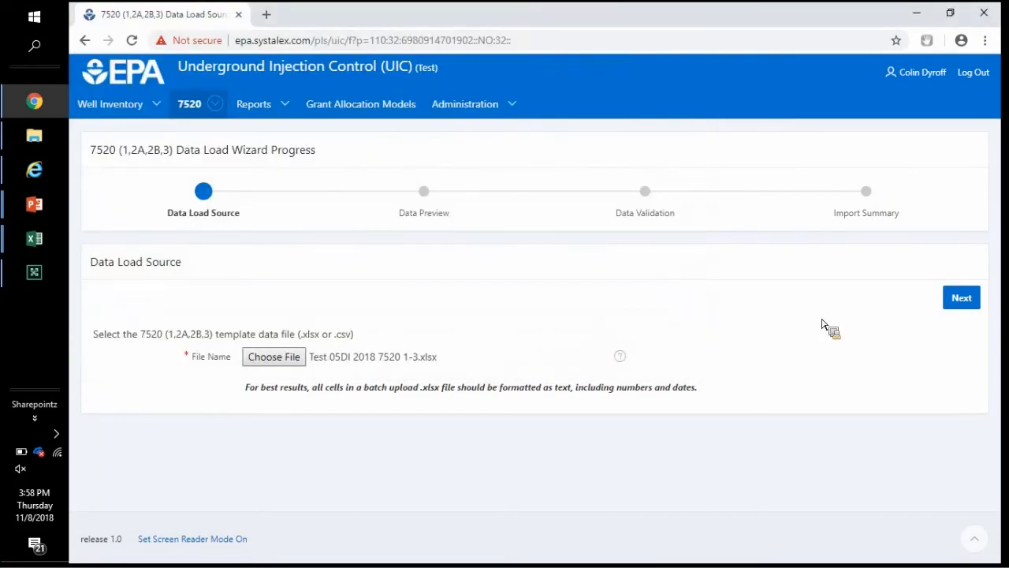
click(959, 300)
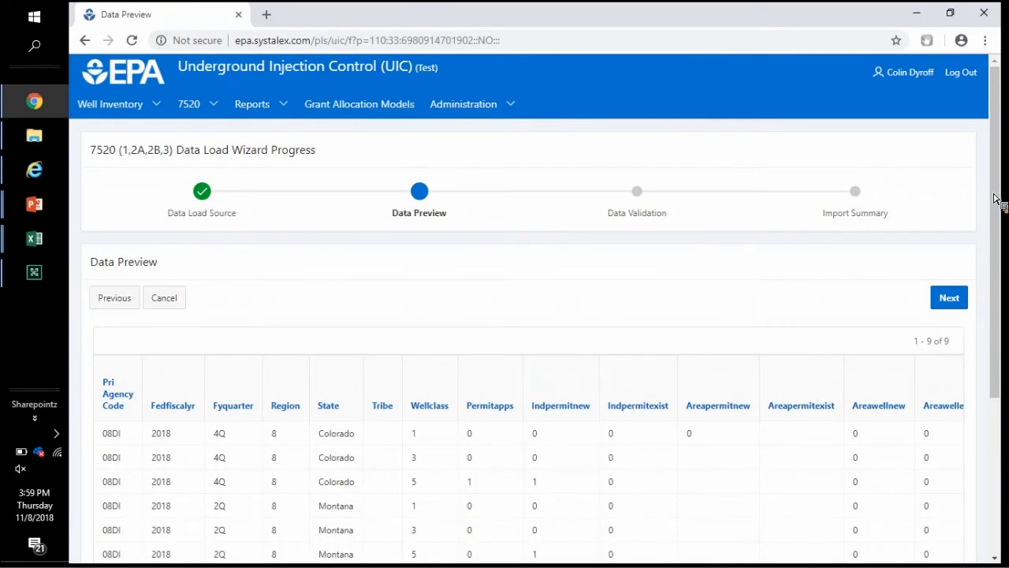
Step: Check the previewed rows, then review validation showing nine New rows with 0 errors
scroll(992, 293, down, 2)
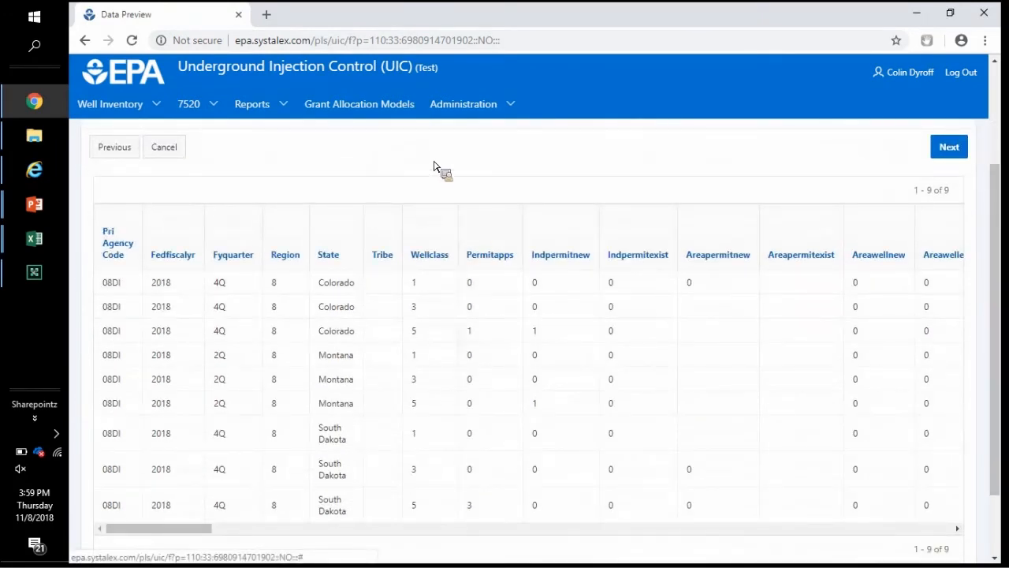
scroll(1002, 134, up, 2)
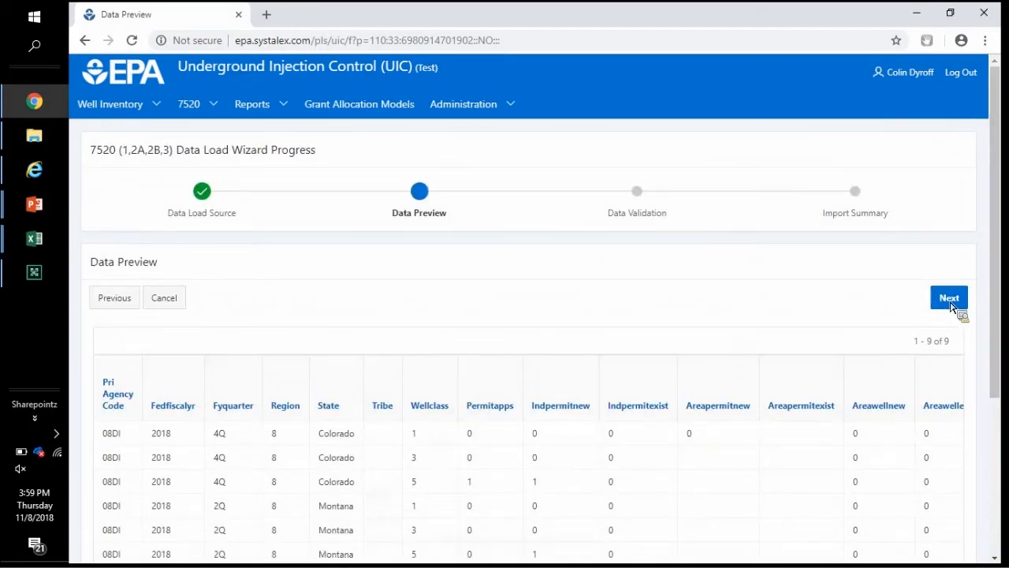
click(951, 304)
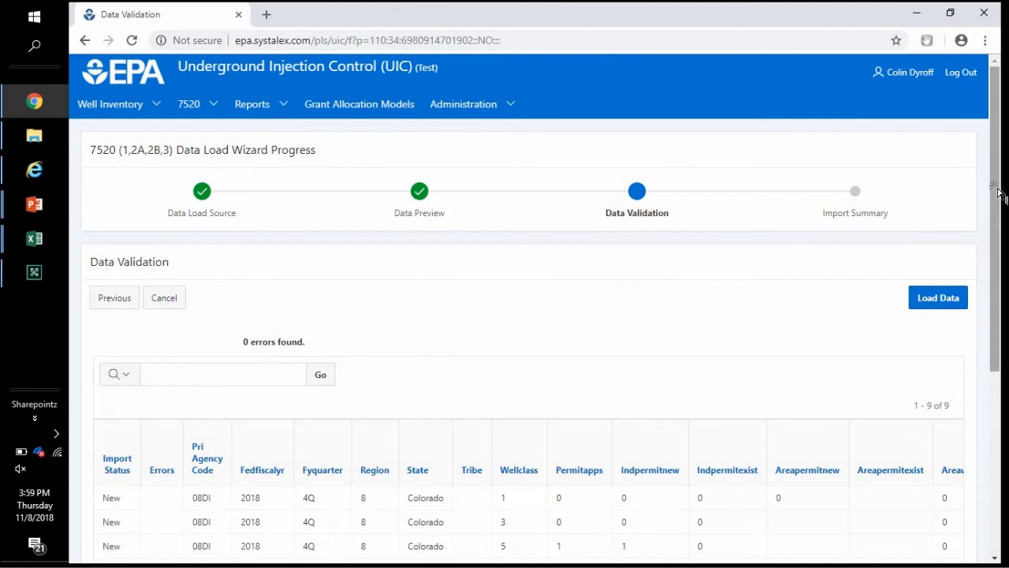
scroll(998, 270, down, 2)
scroll(928, 323, down, 2)
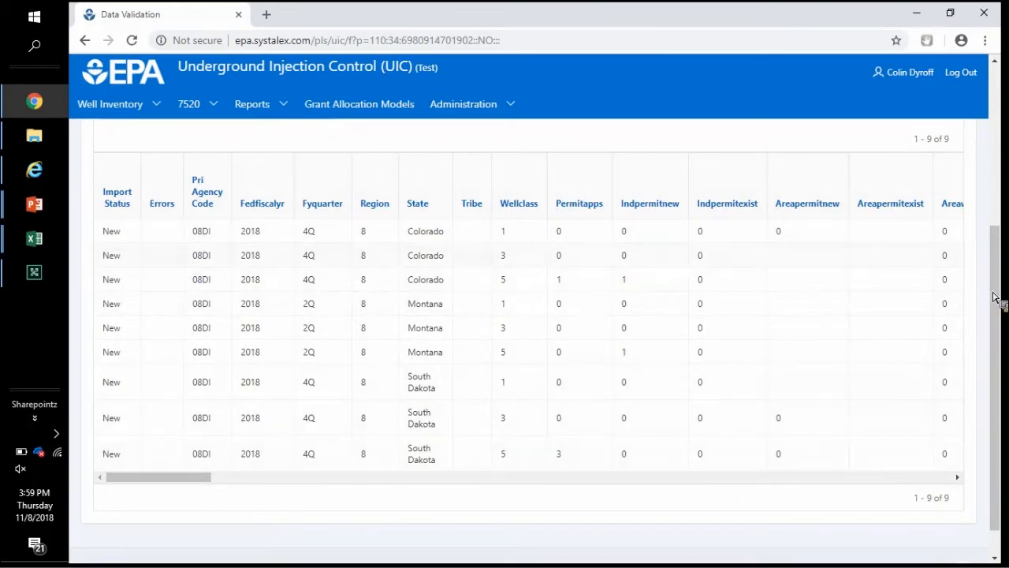
scroll(996, 291, up, 1)
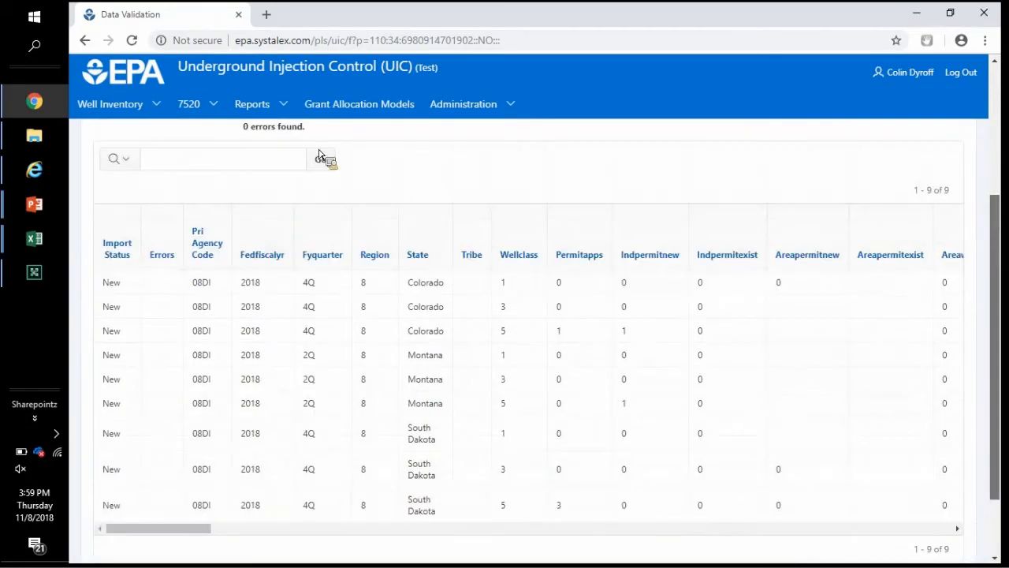
scroll(315, 140, up, 1)
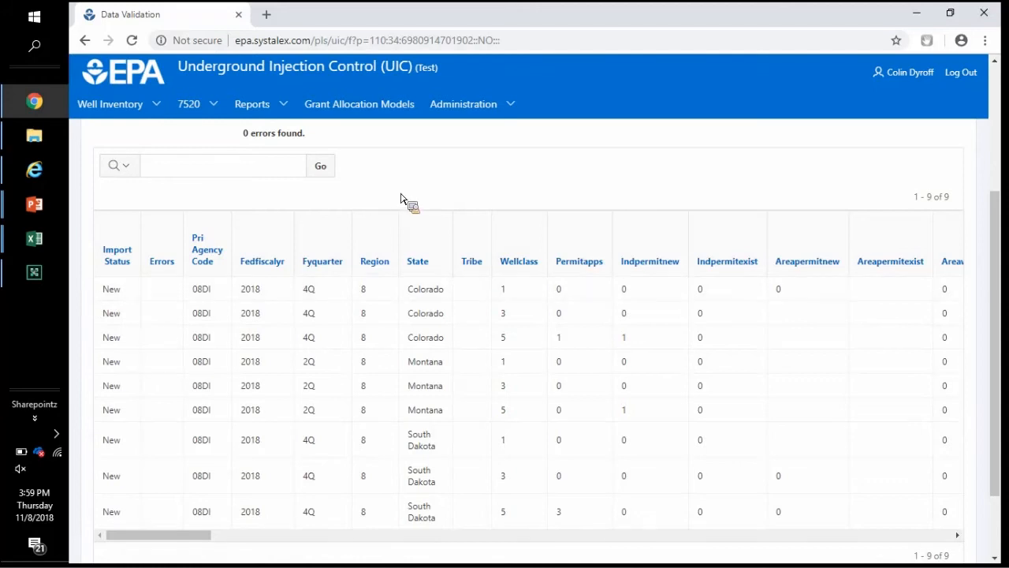
scroll(401, 199, up, 3)
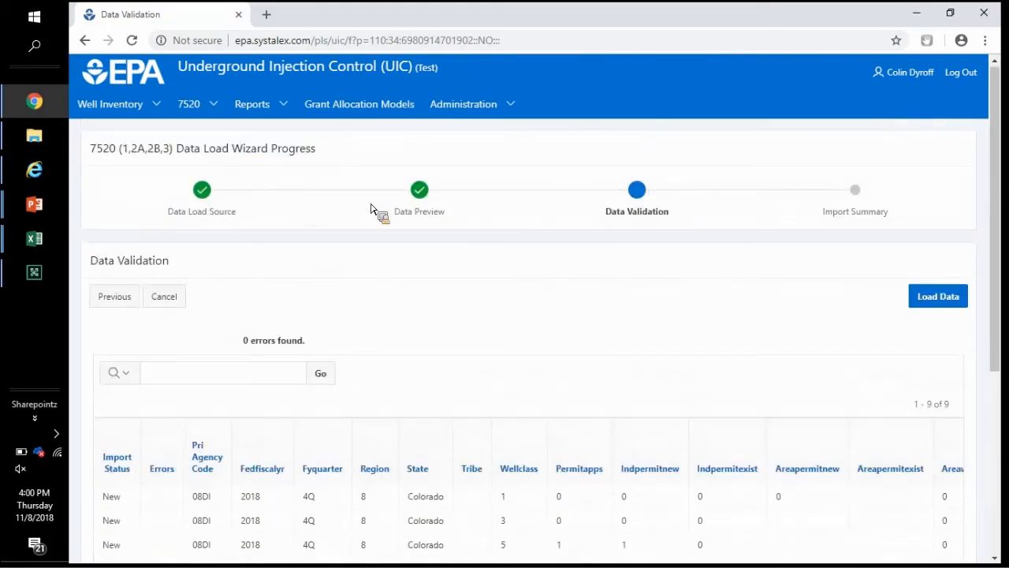
Step: Load the nine validated rows, creating 2018 7520 forms for Montana, South Dakota and Colorado
click(938, 298)
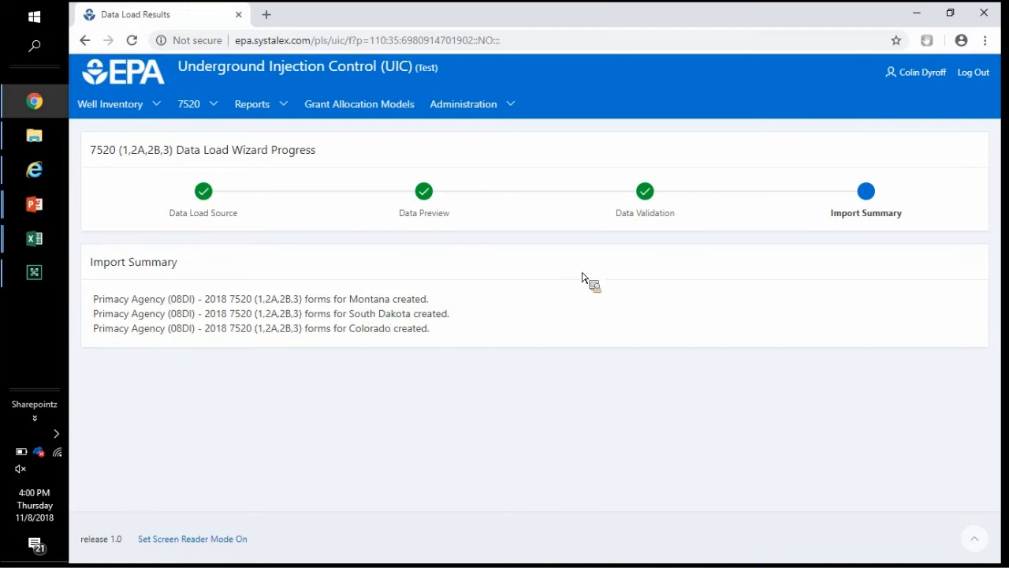
click(213, 104)
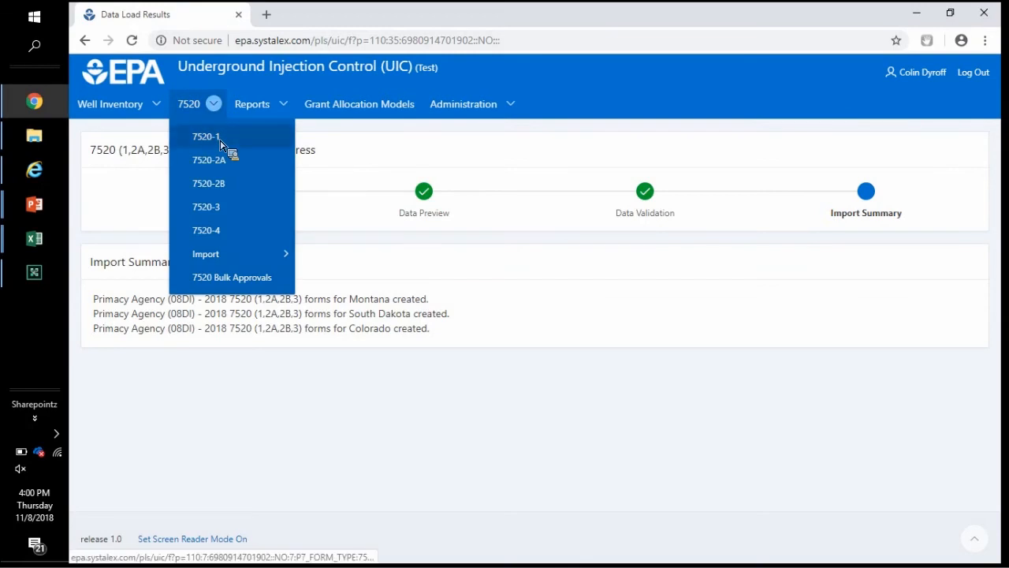
Step: Search the 7520-1 records for 'south dakota' and inspect the new 2018 Draft record
click(207, 138)
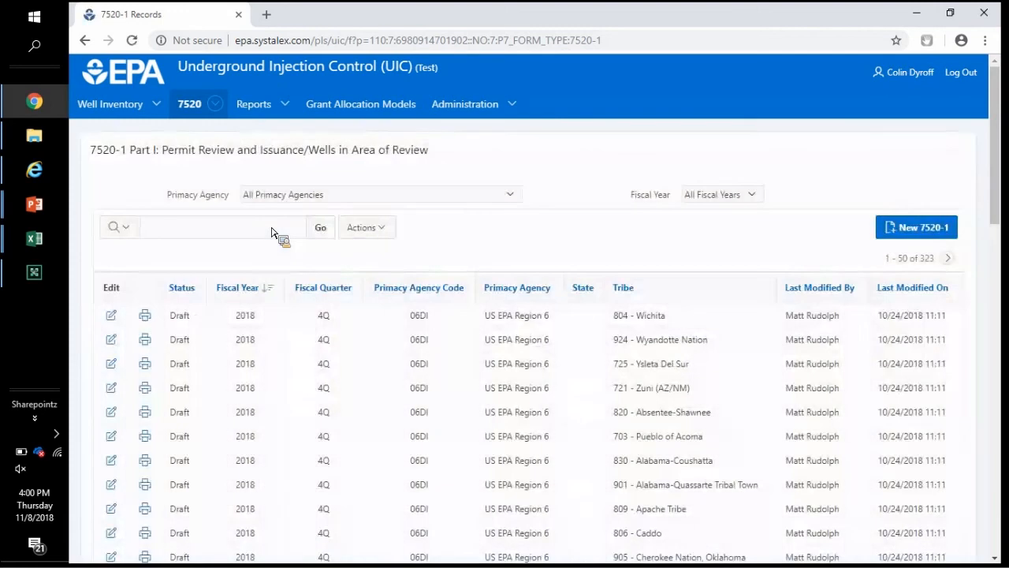
click(272, 231)
text(south dakota)
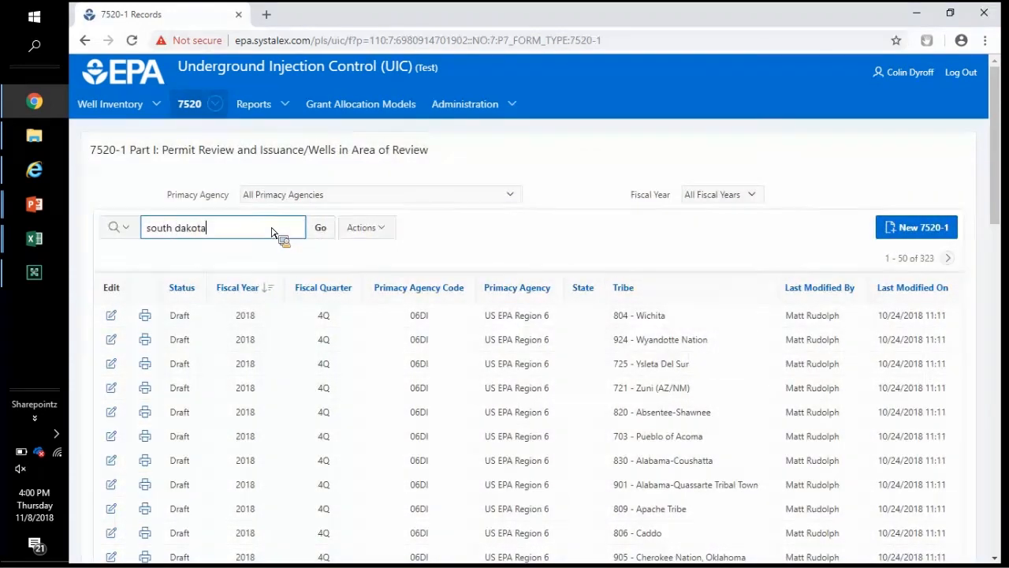
key(Return)
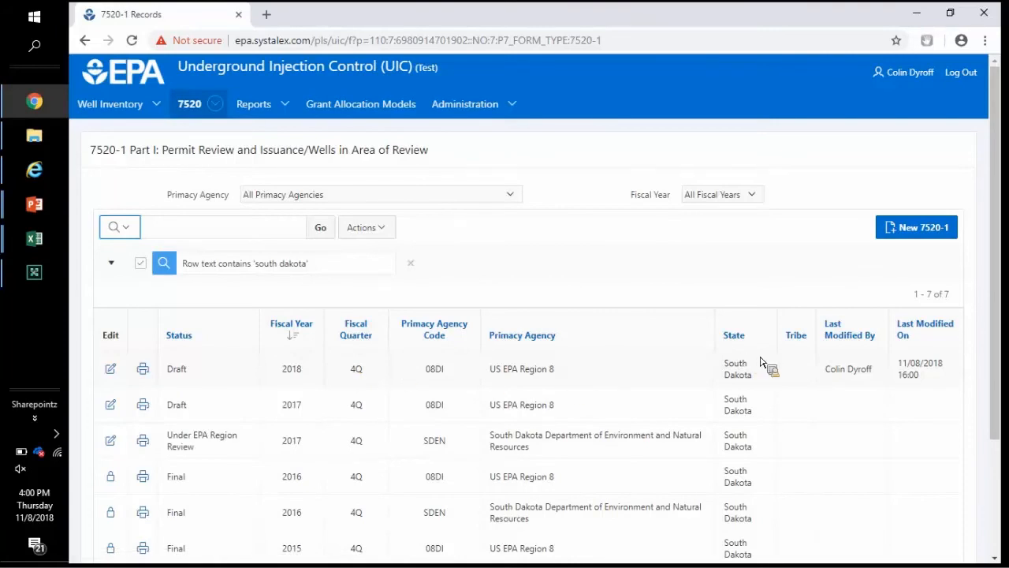
triple_click(875, 377)
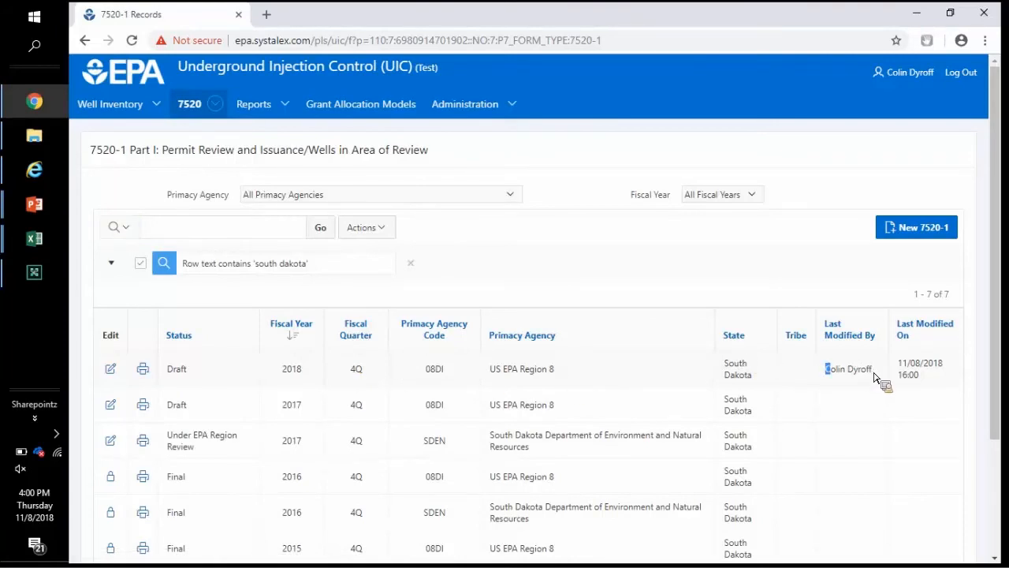
click(927, 383)
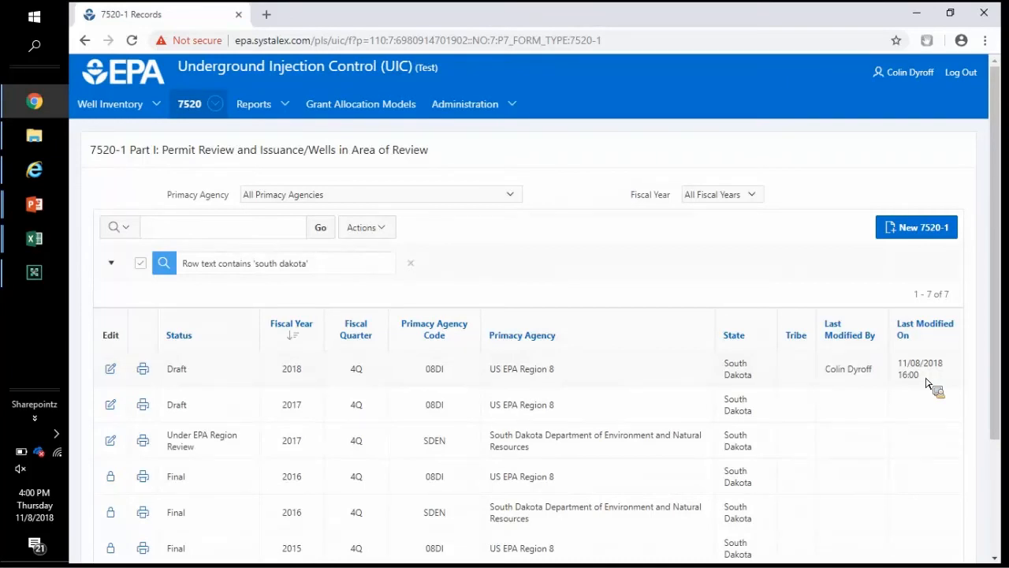
Step: Return to the PowerPoint slide show and advance to the Reports slide
key(alt+Tab)
key(Tab)
key(Tab)
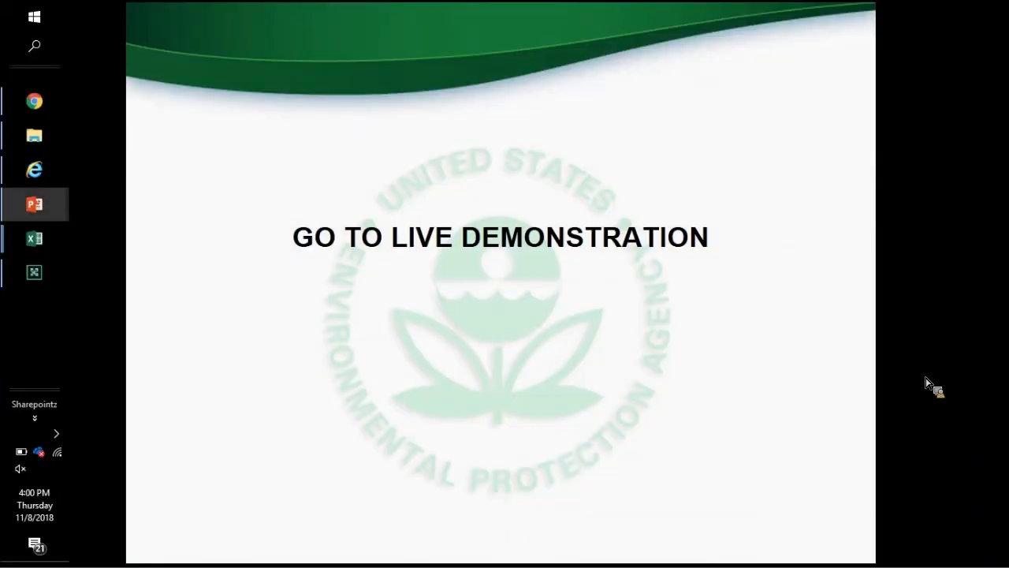
key(Right)
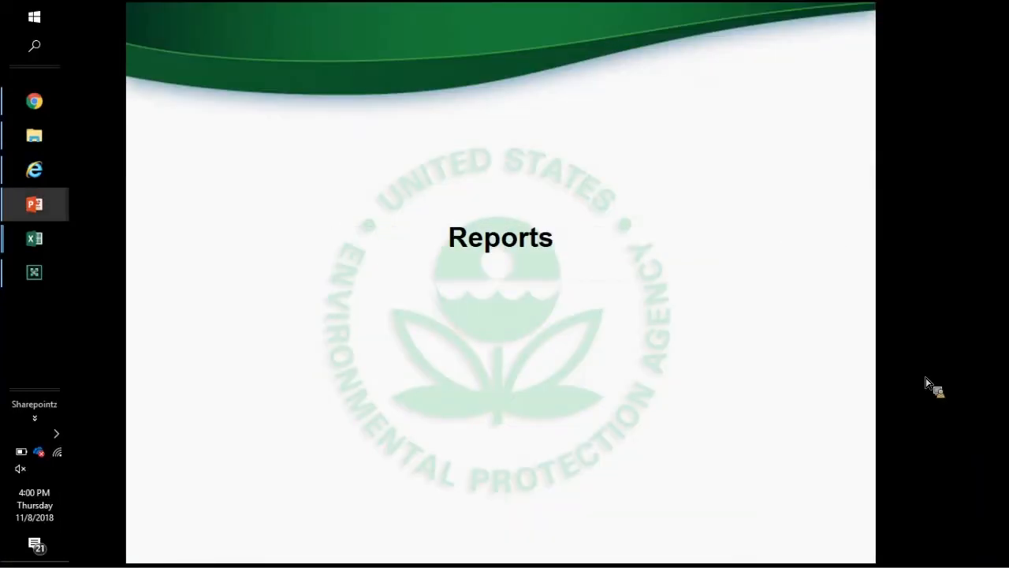